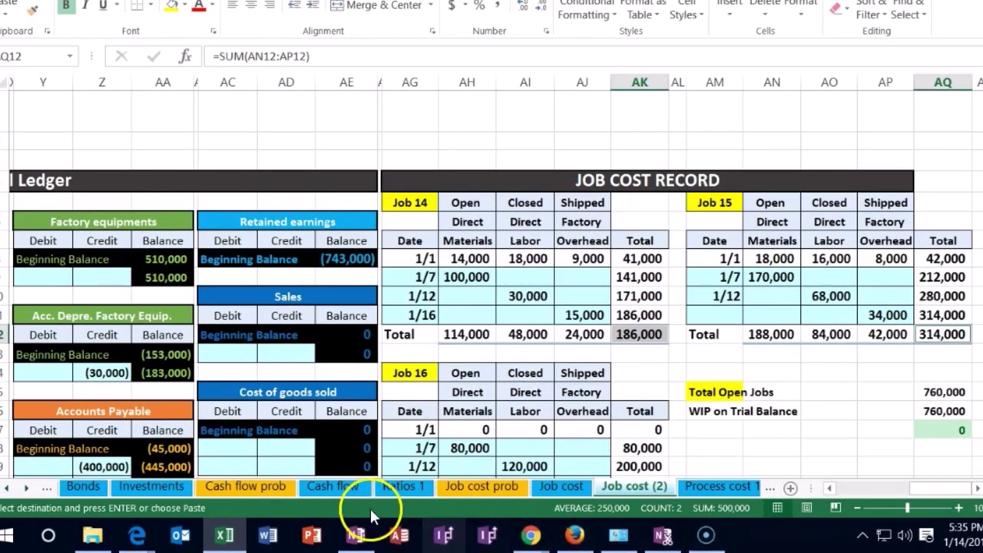
# Step: Complete the 1/31 journal entry: debit Finished good inventory 500,000 in I10 and credit Work in process inventory with -I10 in J11
pyautogui.moveTo(939, 488); pyautogui.dragTo(845, 499)
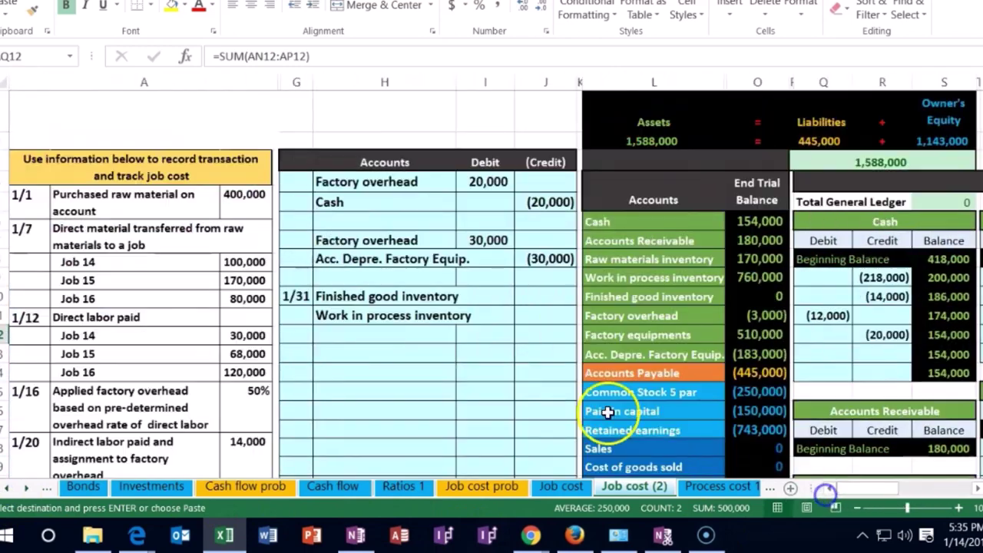
pyautogui.click(476, 298)
pyautogui.write('500000')
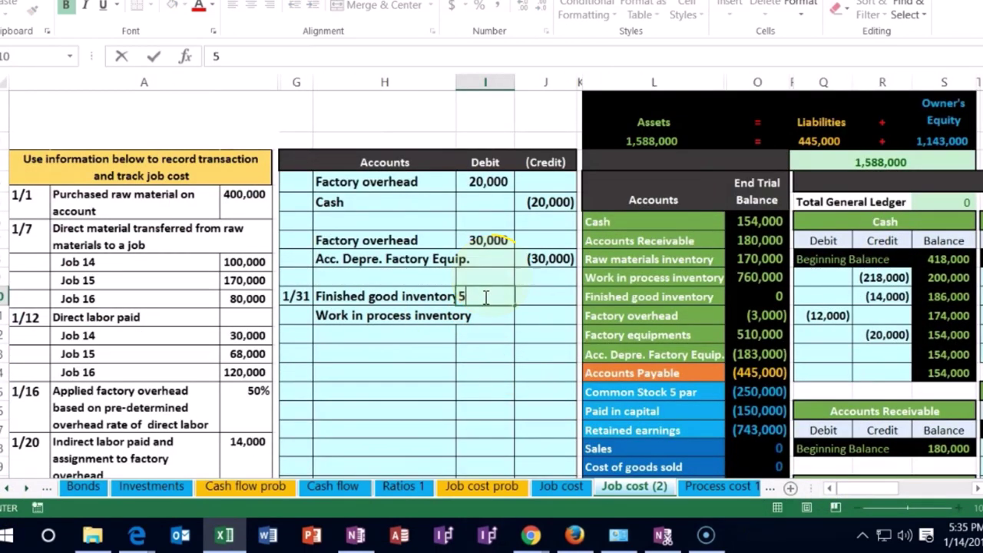
pyautogui.press('Return')
pyautogui.press('Right')
pyautogui.write('-')
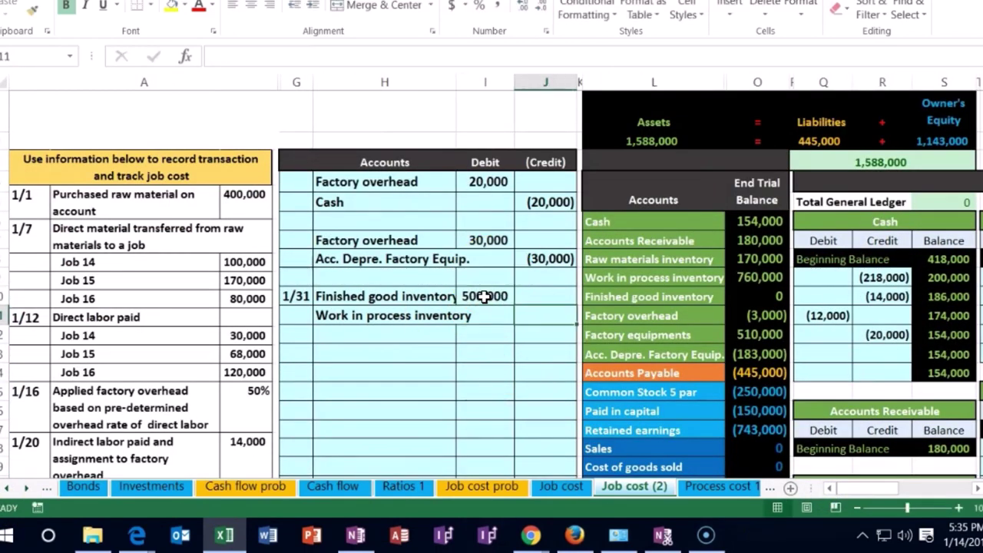
pyautogui.write('i10')
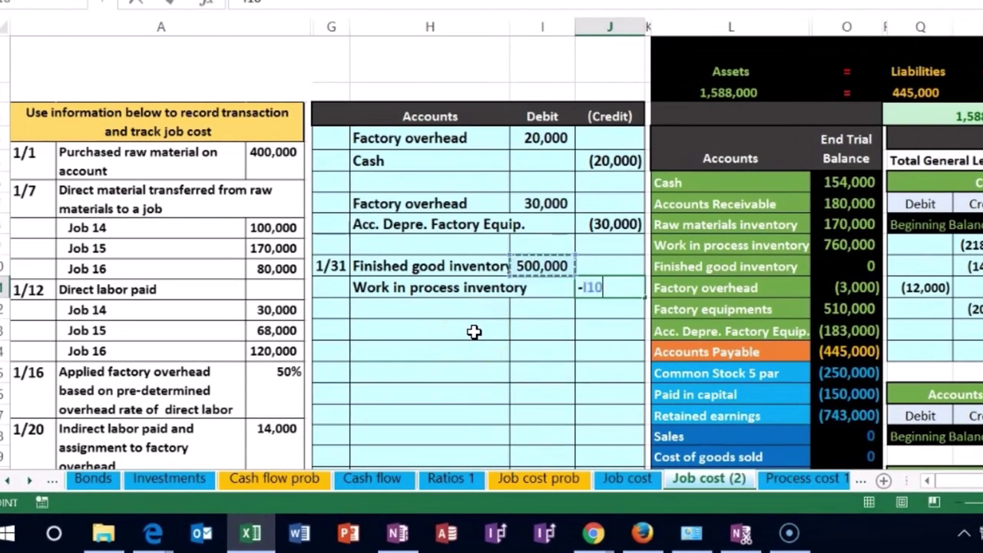
pyautogui.press('Return')
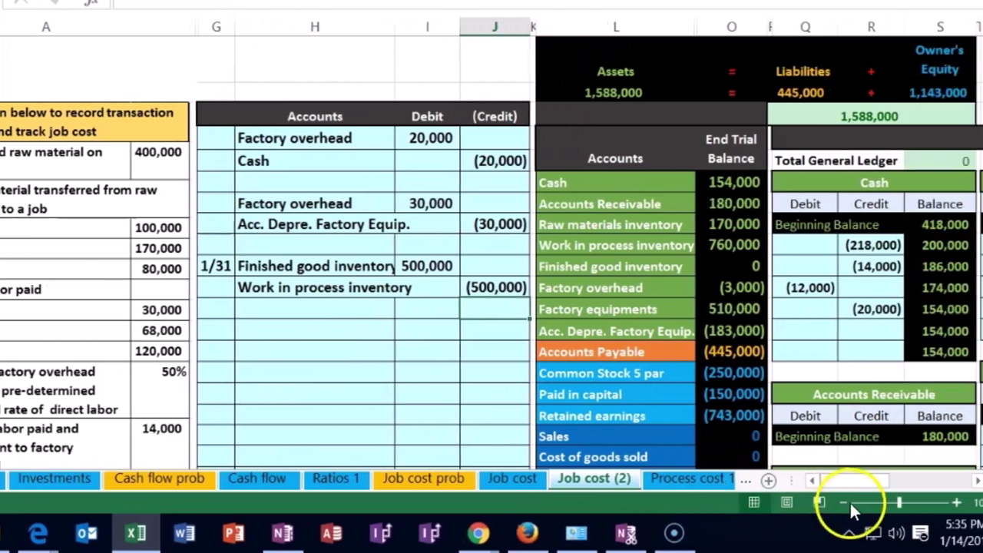
# Step: Post the 1/31 debit to the Finished good inventory ledger by linking U18 to the journal amount with =I10
pyautogui.click(958, 502)
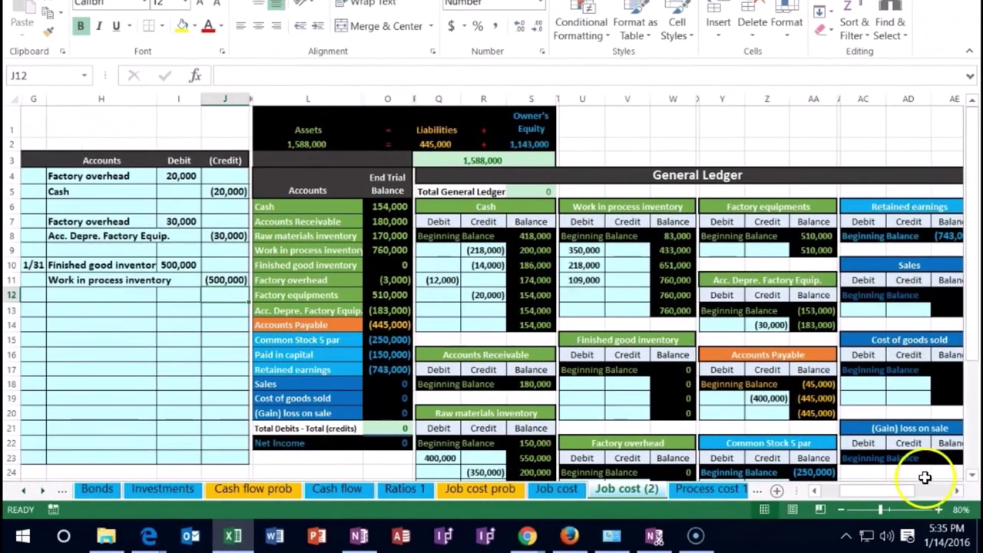
pyautogui.moveTo(100, 265); pyautogui.dragTo(169, 262)
pyautogui.moveTo(275, 265); pyautogui.dragTo(582, 344)
pyautogui.click(586, 381)
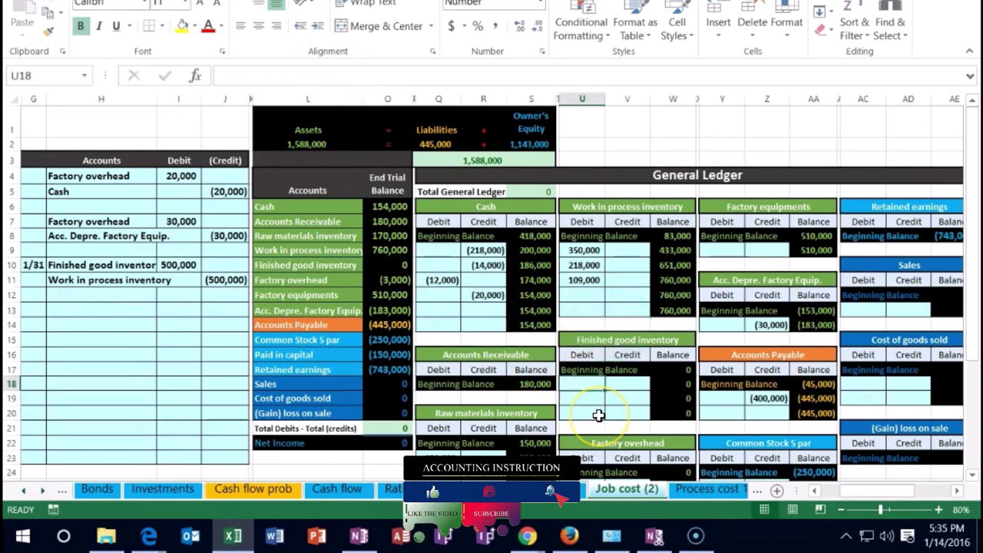
pyautogui.write('=')
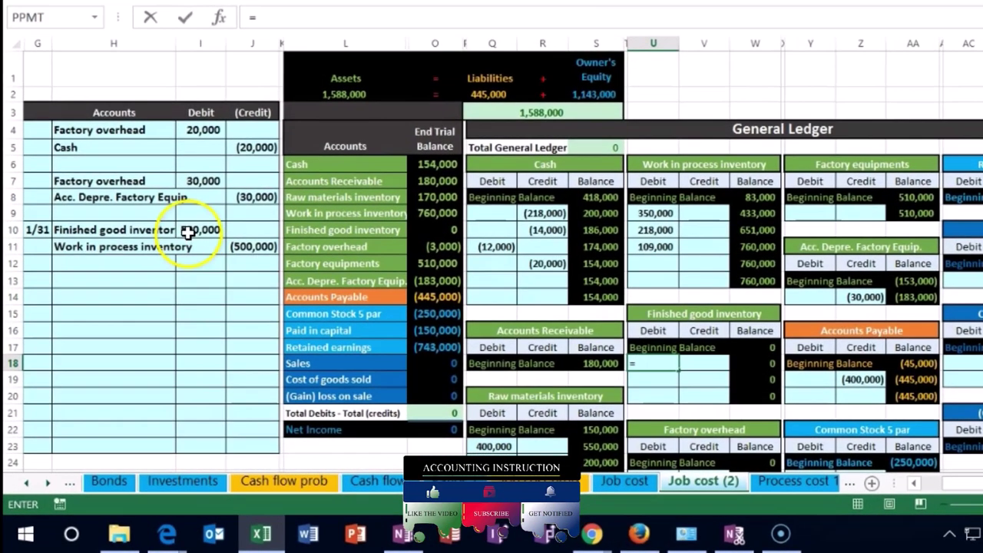
pyautogui.click(178, 265)
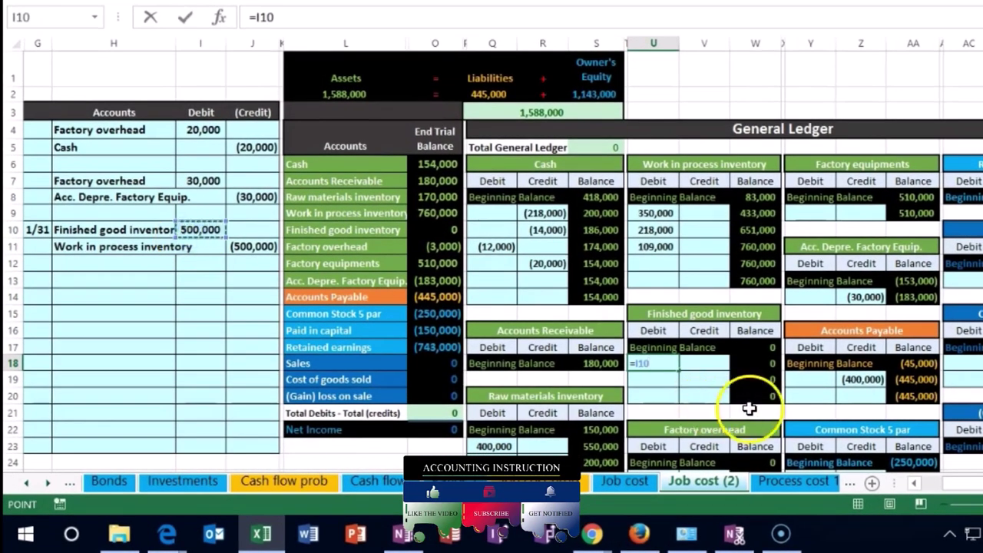
pyautogui.press('Return')
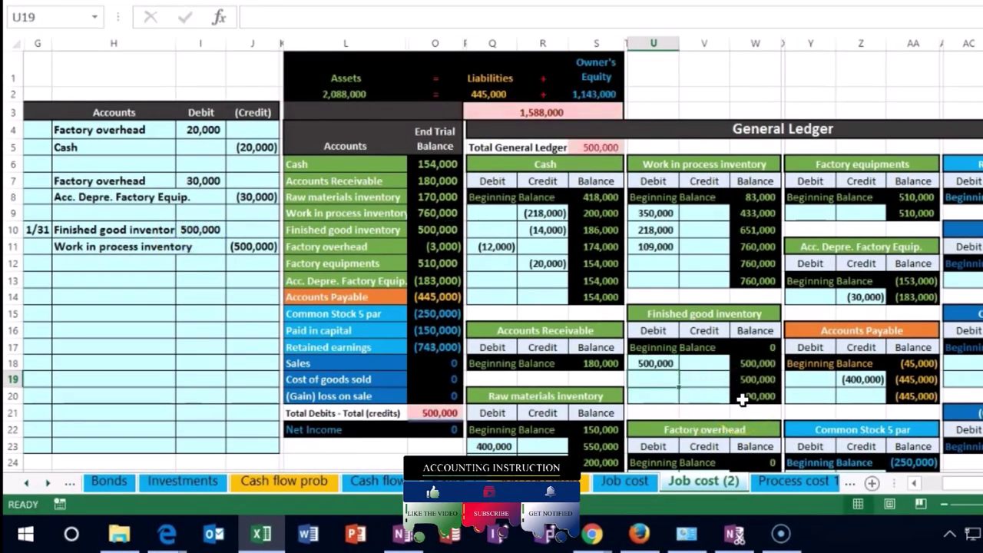
# Step: Post the 1/31 credit to the Work in process inventory ledger by linking V12 to the journal amount with =J11
pyautogui.moveTo(127, 247); pyautogui.dragTo(234, 246)
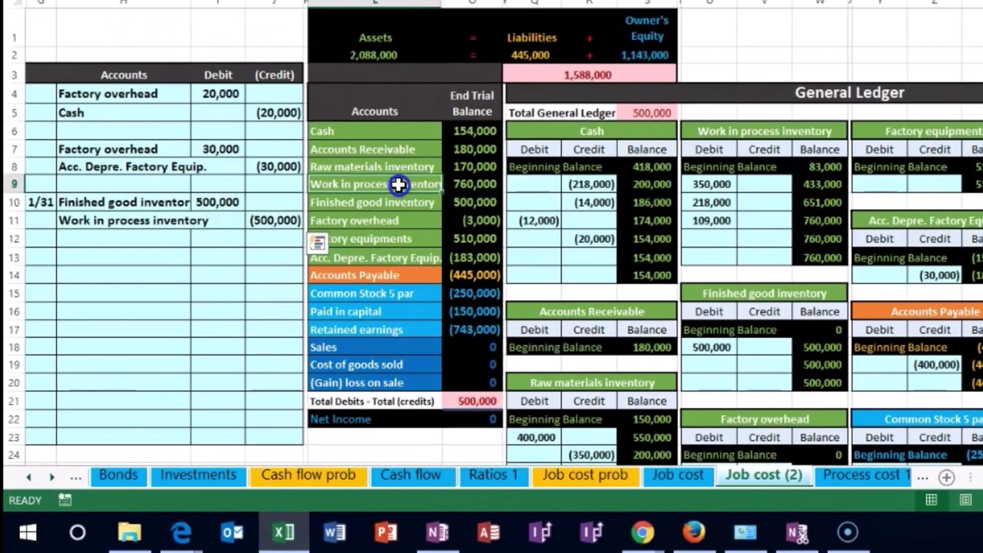
pyautogui.moveTo(366, 213); pyautogui.dragTo(429, 214)
pyautogui.moveTo(465, 186); pyautogui.dragTo(467, 184)
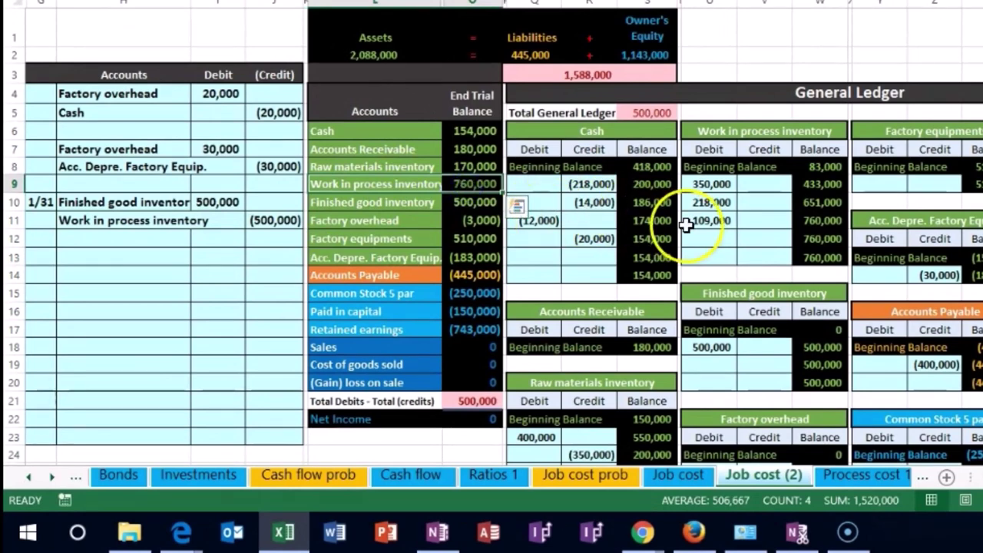
pyautogui.click(757, 237)
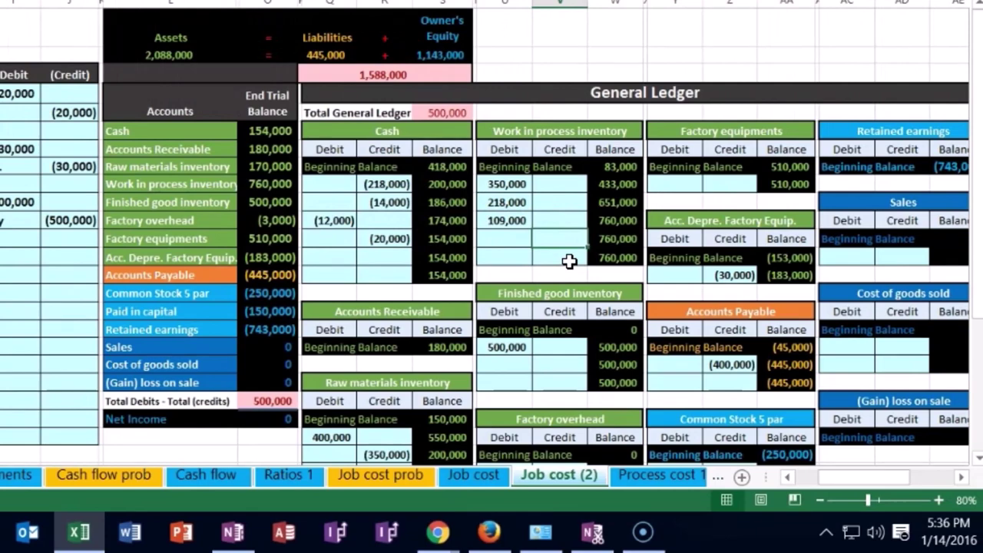
pyautogui.write('=')
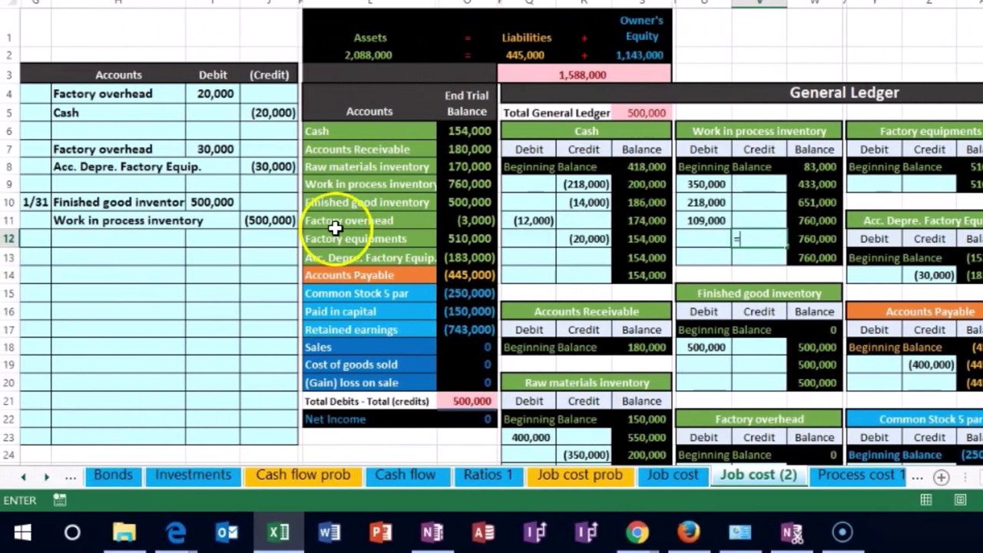
pyautogui.click(273, 220)
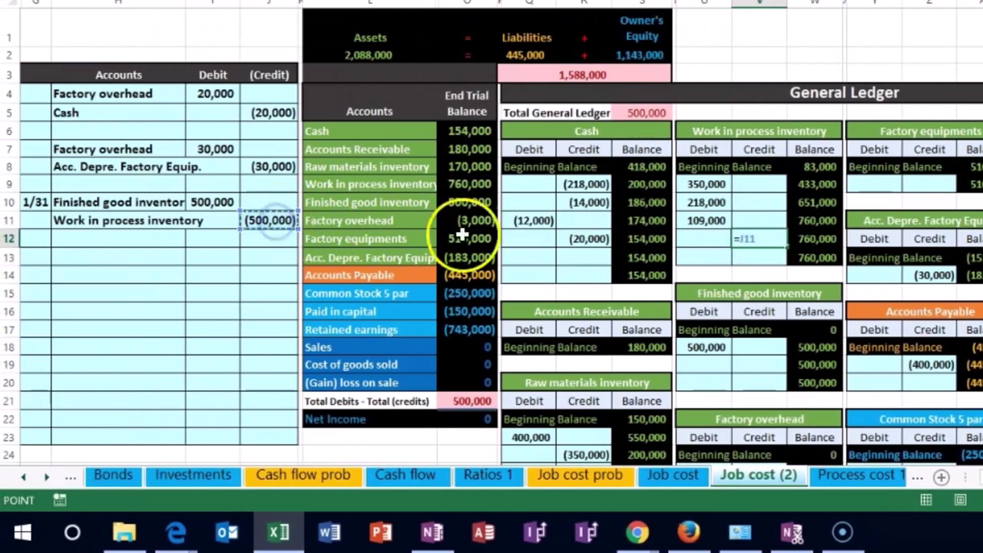
pyautogui.press('Return')
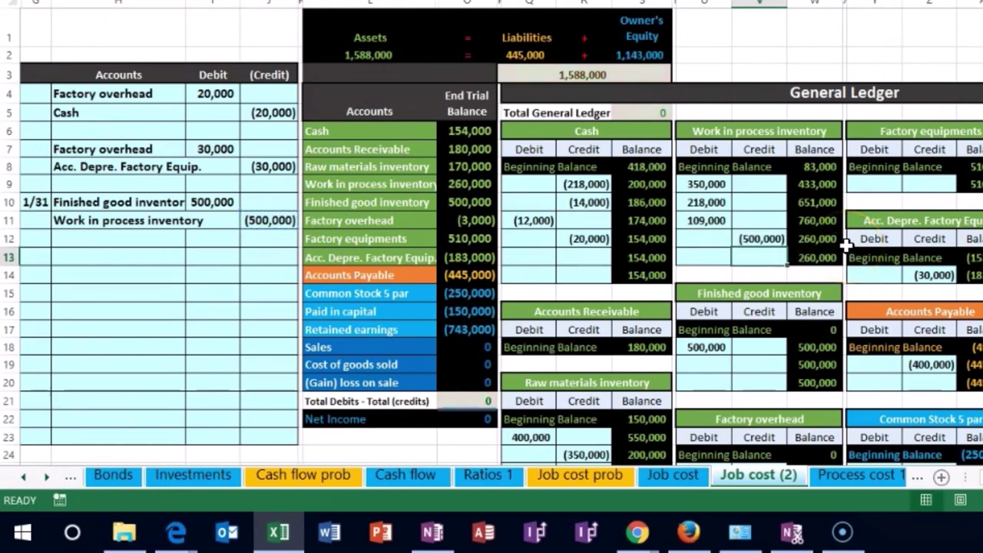
# Step: Examine the work in process ledger balance and the Job 14 and Job 15 totals in the job cost record
pyautogui.press('Up')
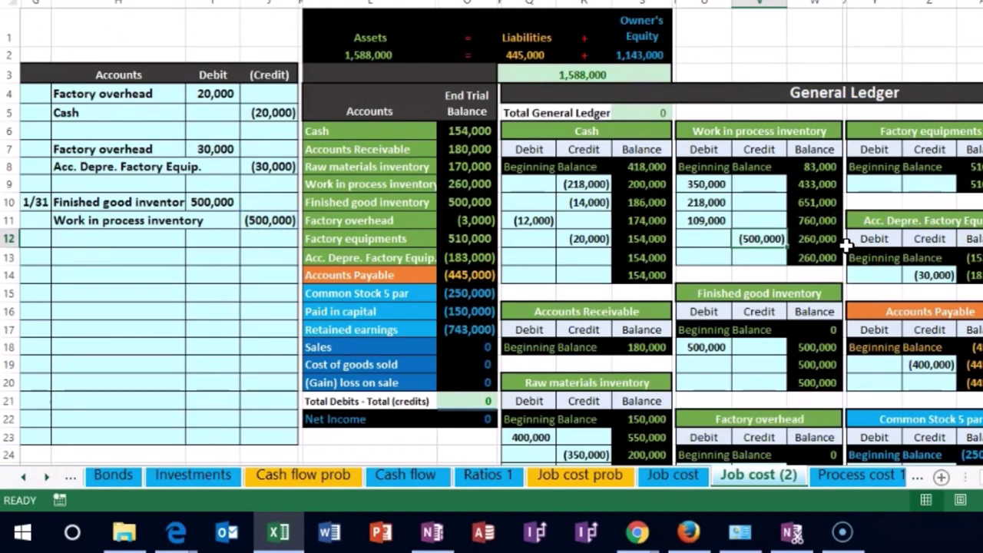
pyautogui.press('Right')
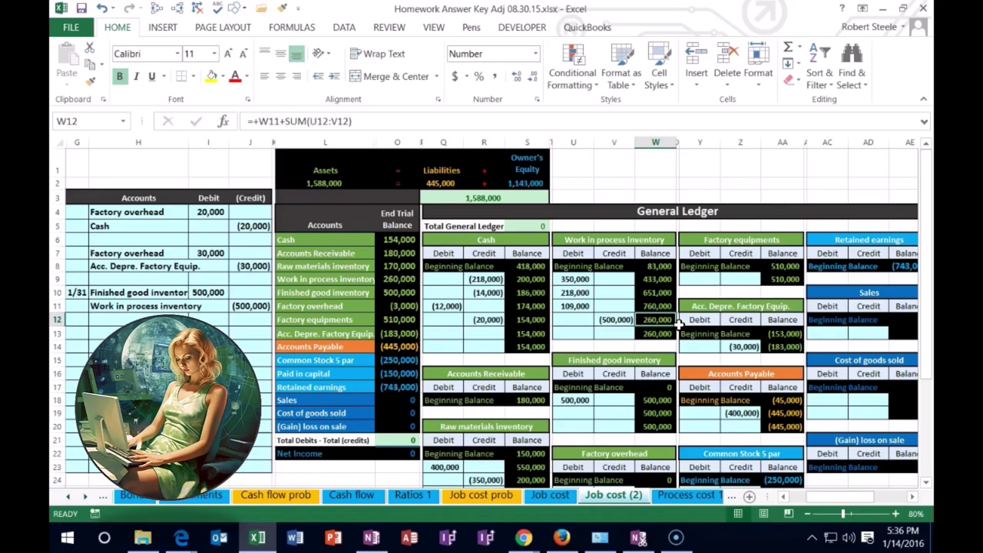
pyautogui.press('Right')
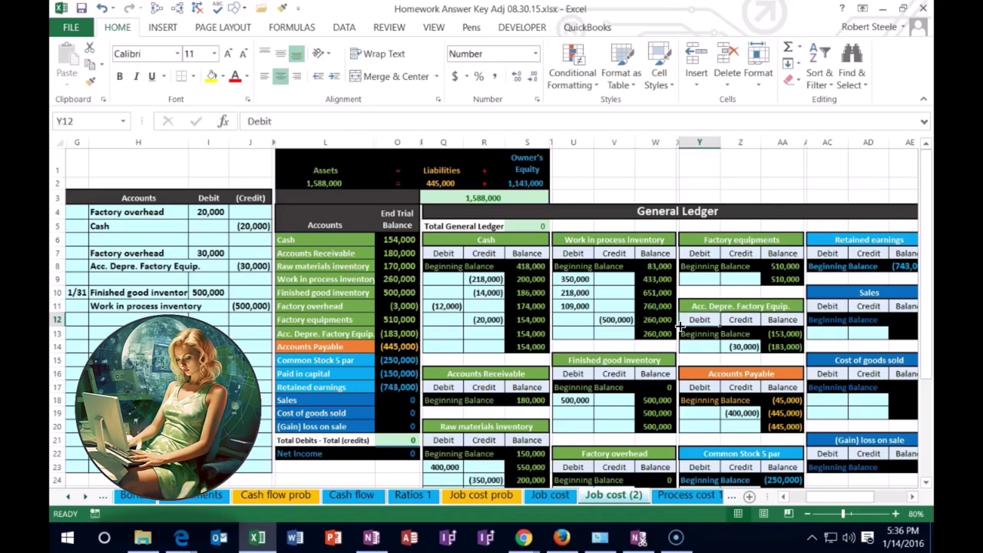
pyautogui.hotkey('ctrl', 'Right')
pyautogui.press('Right')
pyautogui.press('Right')
pyautogui.press('Right')
pyautogui.press('Right')
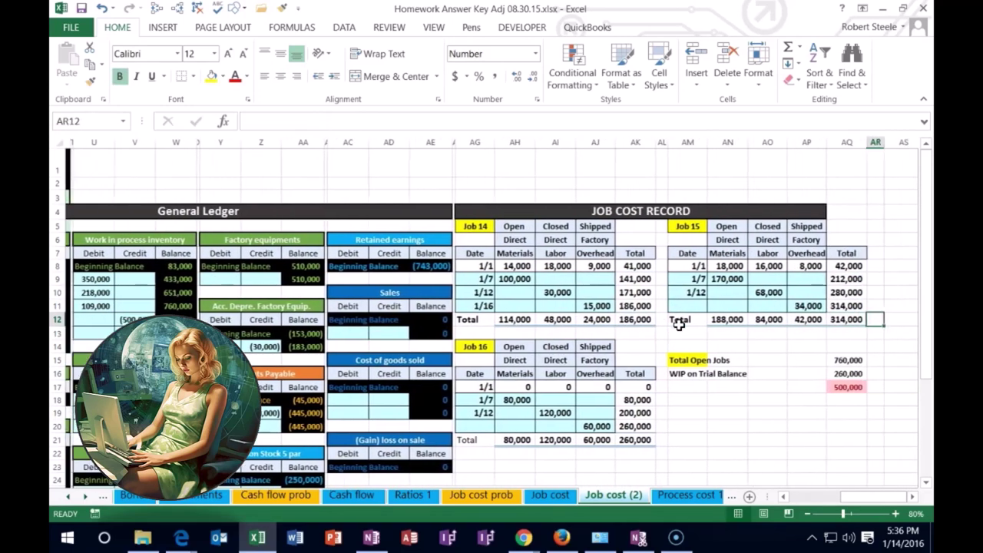
pyautogui.click(628, 319)
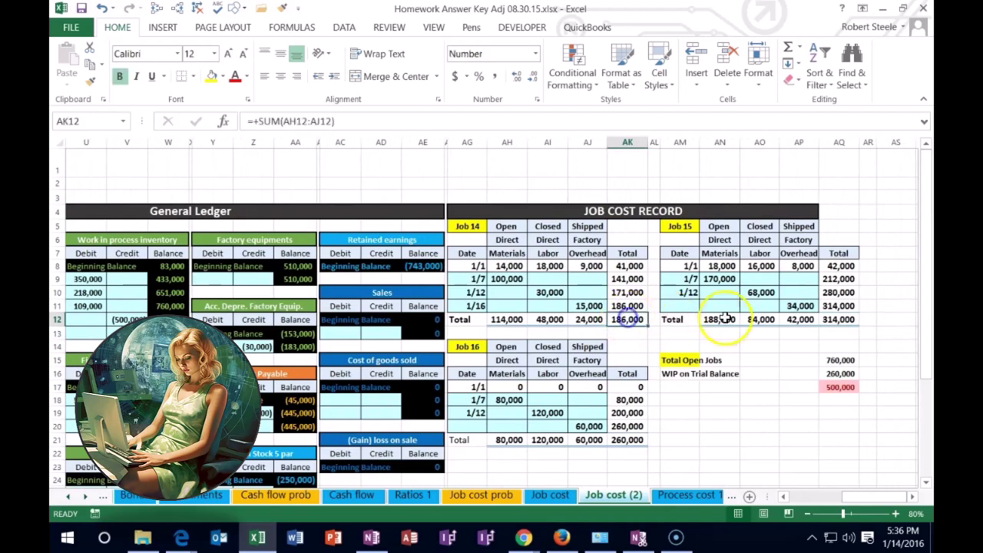
pyautogui.click(832, 323)
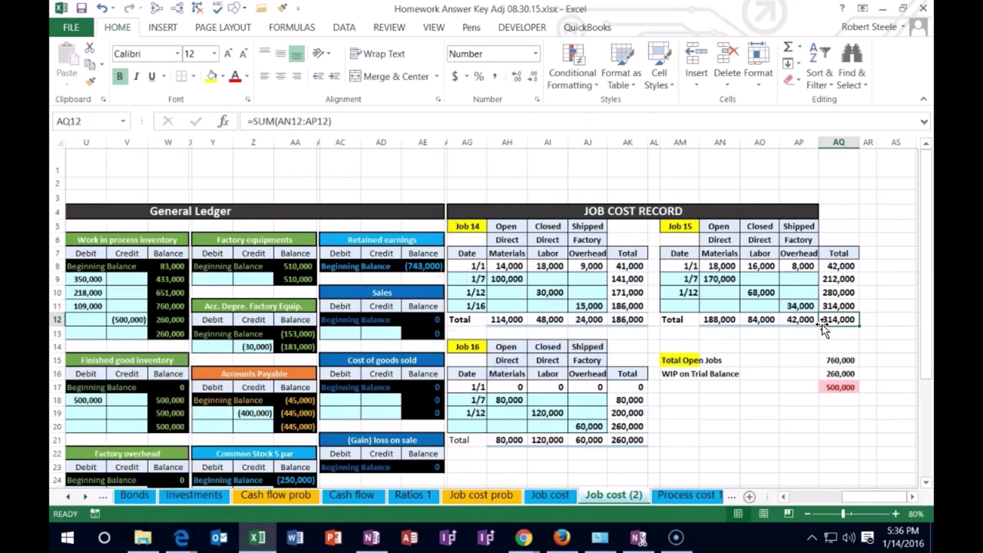
# Step: Trace the precedents of the Total Open Jobs amount in AQ15
pyautogui.click(840, 359)
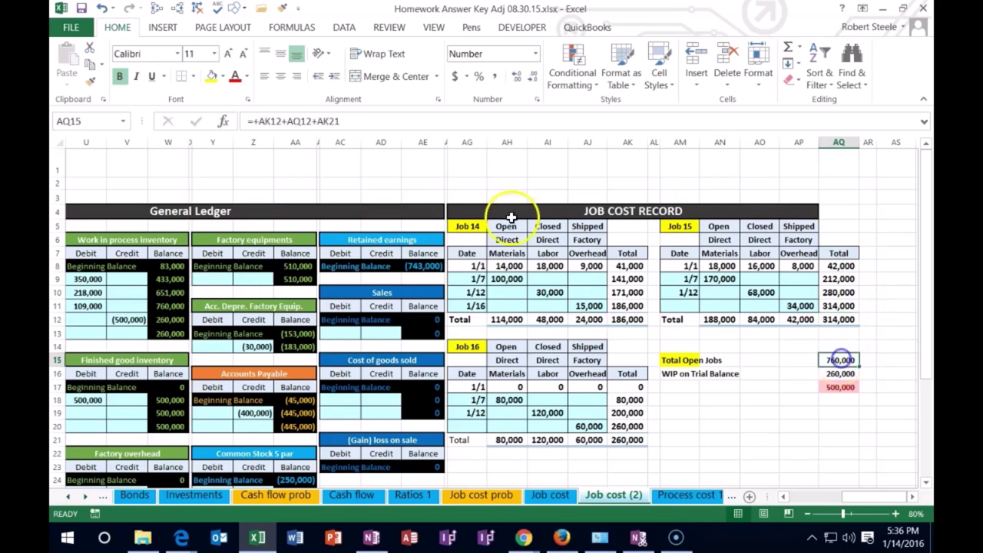
pyautogui.click(157, 8)
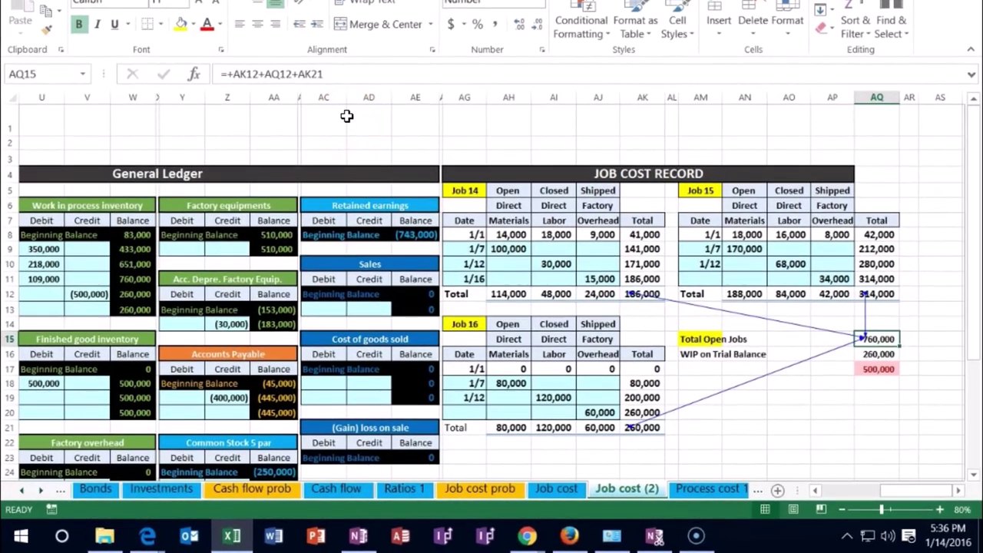
# Step: Fill the Closed status cells of Job 14 and Job 15 in the job cost record with green
pyautogui.click(464, 190)
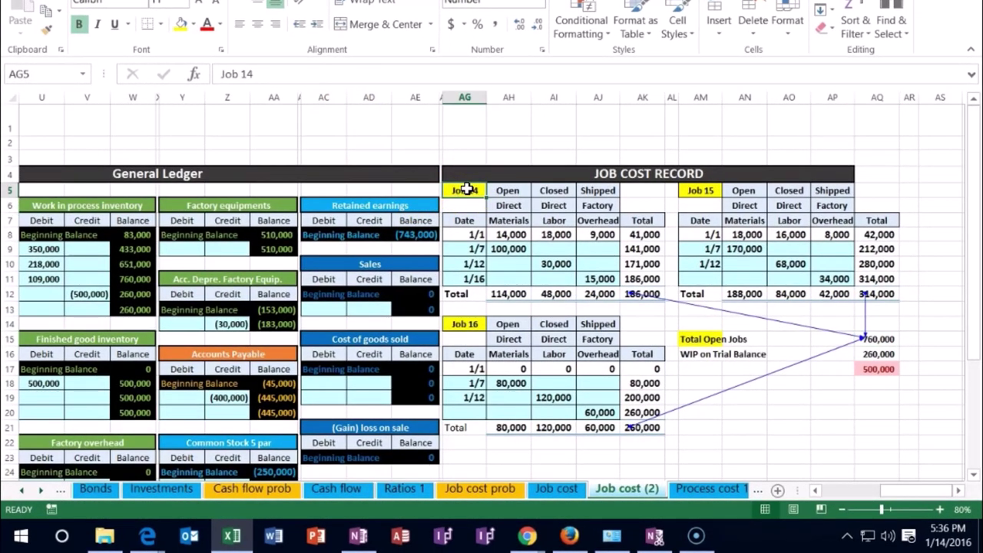
pyautogui.click(555, 191)
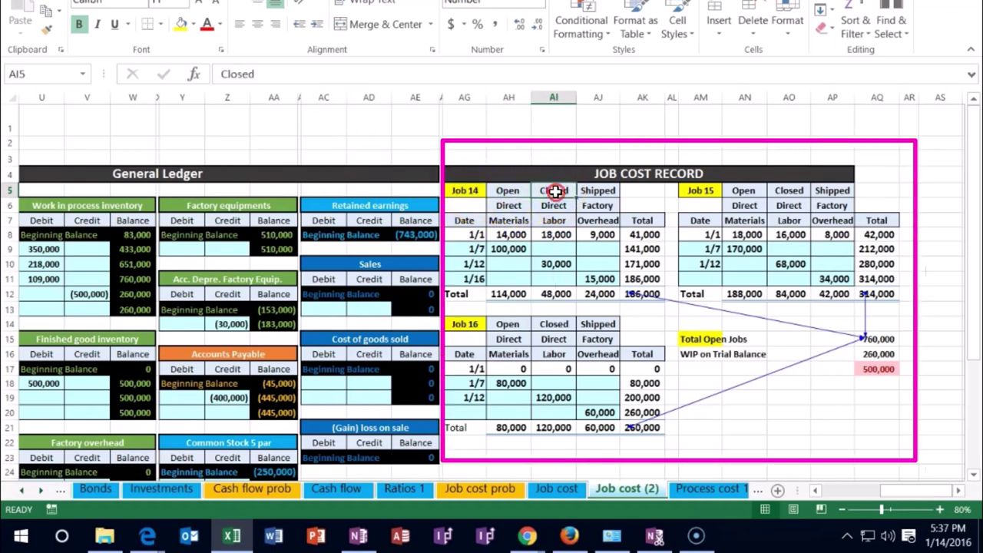
pyautogui.rightClick(556, 192)
pyautogui.click(635, 154)
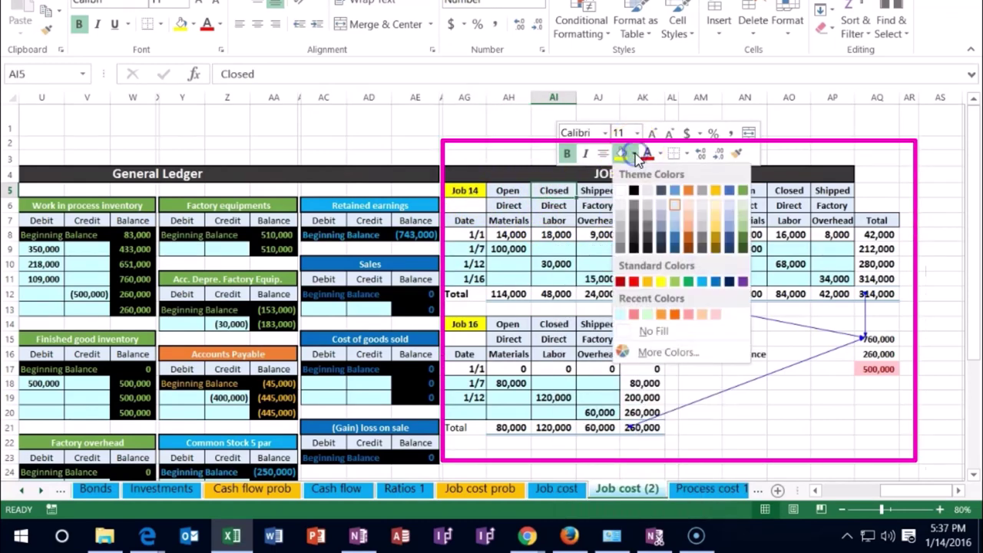
pyautogui.click(676, 280)
pyautogui.click(789, 190)
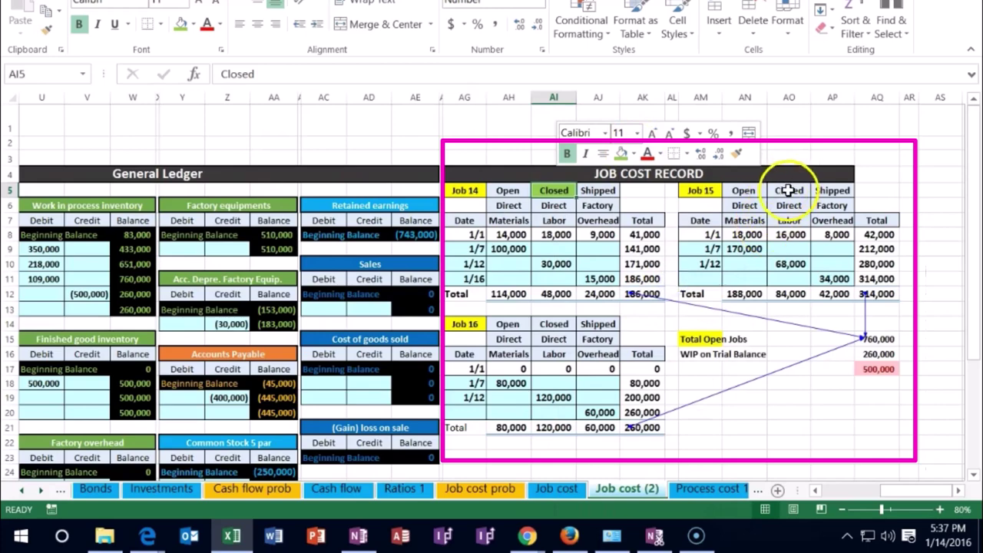
pyautogui.rightClick(790, 191)
pyautogui.click(843, 154)
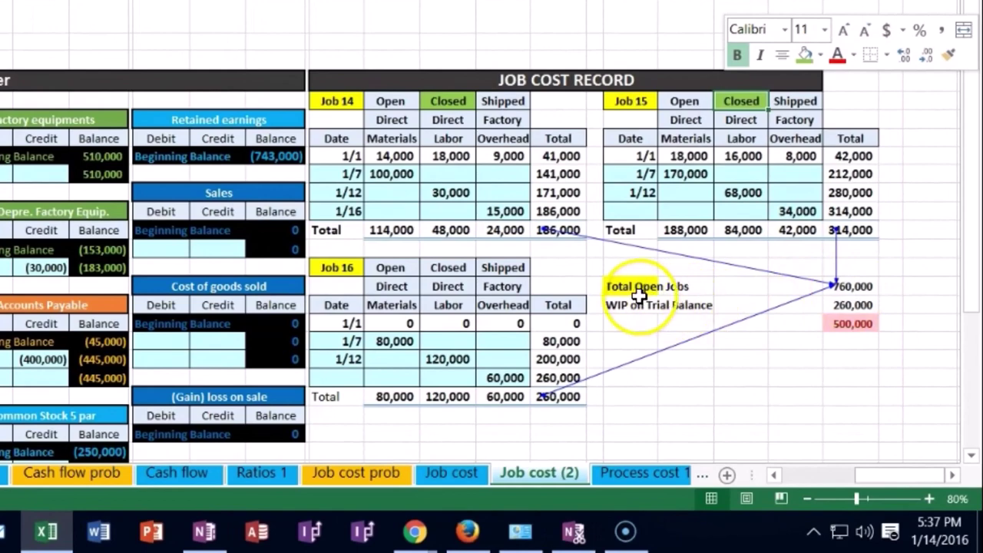
# Step: Fill the Job 14 and Job 15 label cells with the same green as their Closed status cells
pyautogui.click(347, 99)
pyautogui.rightClick(346, 99)
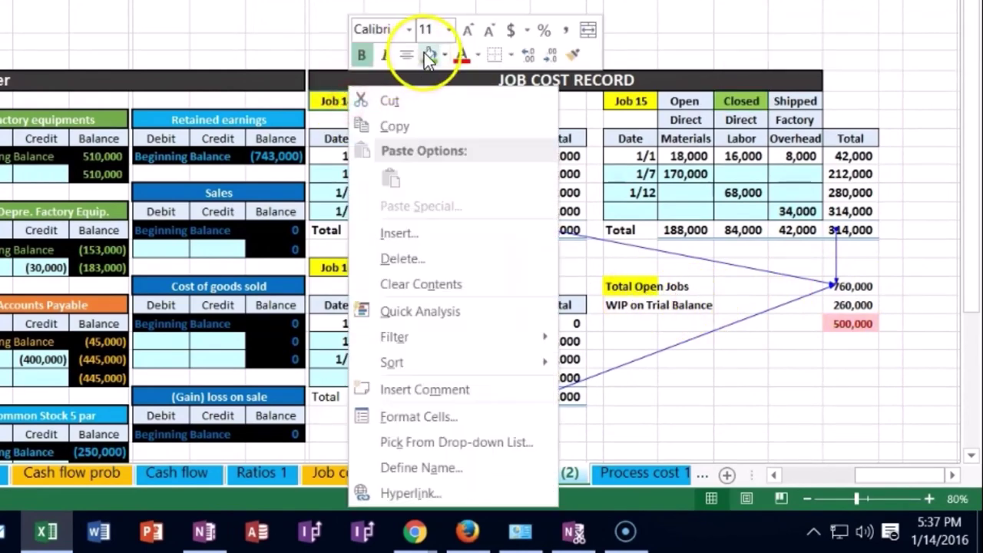
pyautogui.click(637, 99)
pyautogui.rightClick(638, 100)
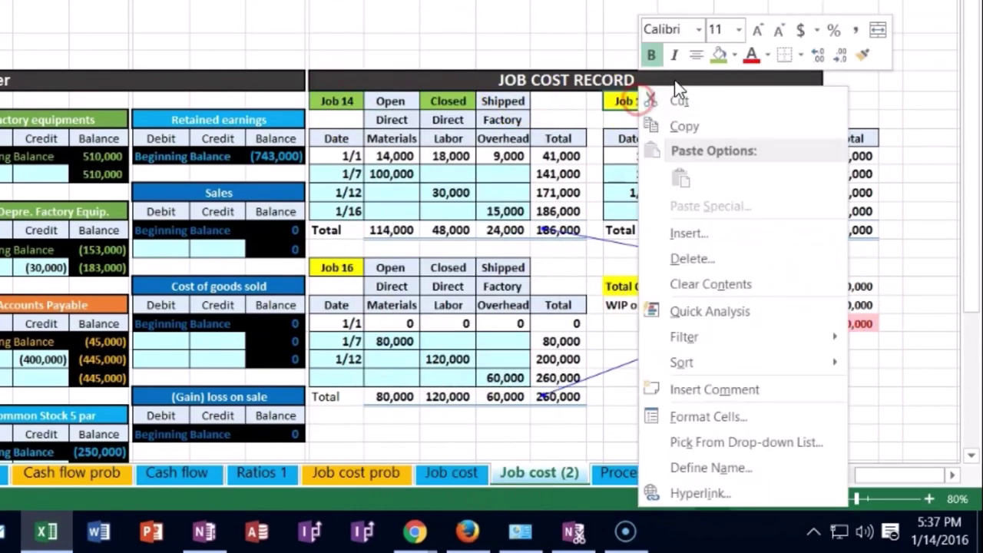
pyautogui.click(718, 56)
# Step: Fill the Open status cell of Job 16 with yellow to match the Total Open Jobs label
pyautogui.moveTo(637, 285); pyautogui.dragTo(664, 286)
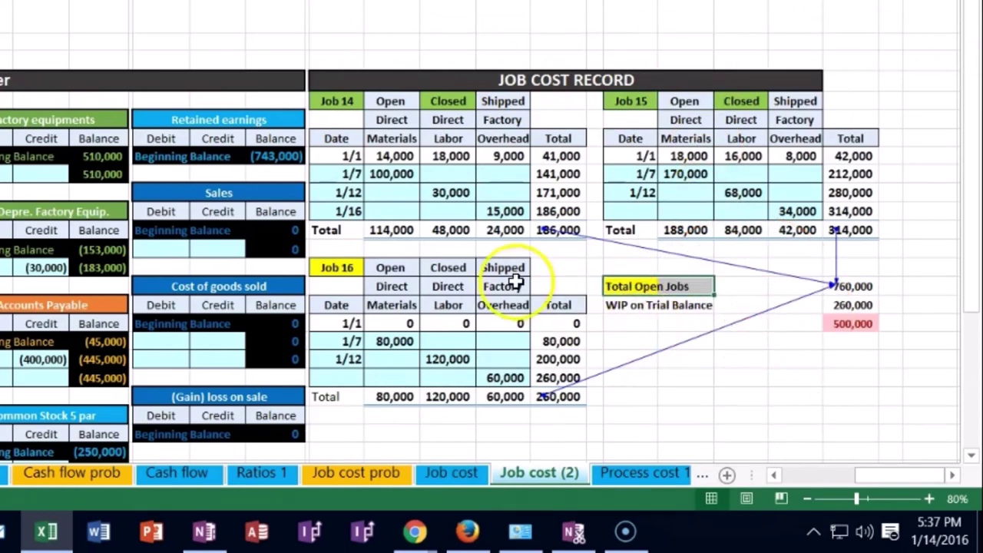
pyautogui.rightClick(390, 266)
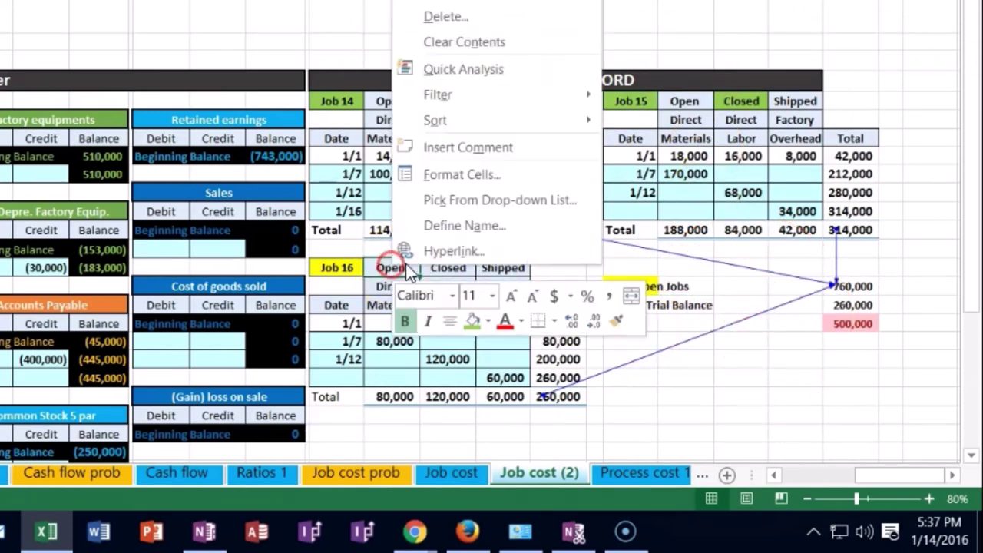
pyautogui.click(489, 321)
pyautogui.click(517, 206)
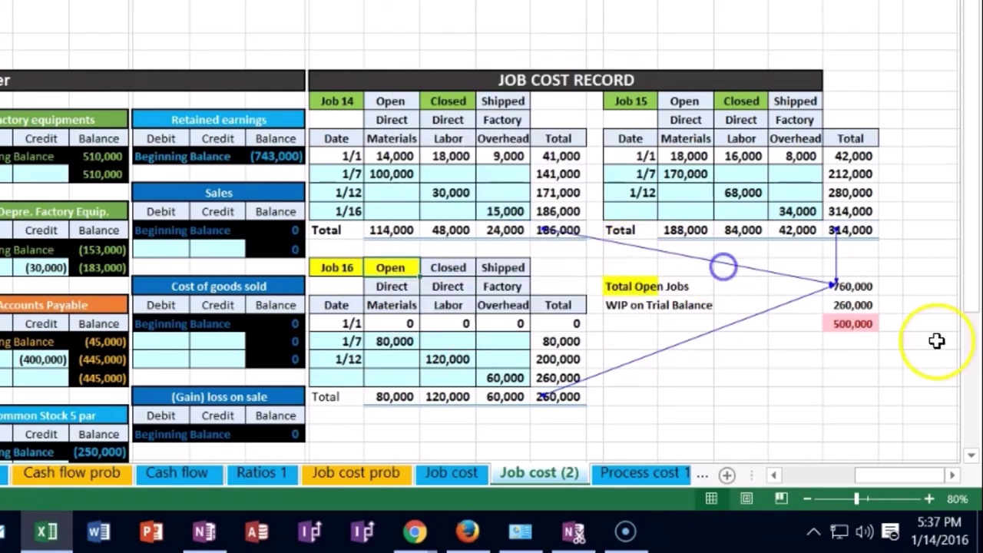
# Step: Replace the Total Open Jobs formula in AQ15 with =AK21 so it references only the Job 16 total
pyautogui.doubleClick(852, 286)
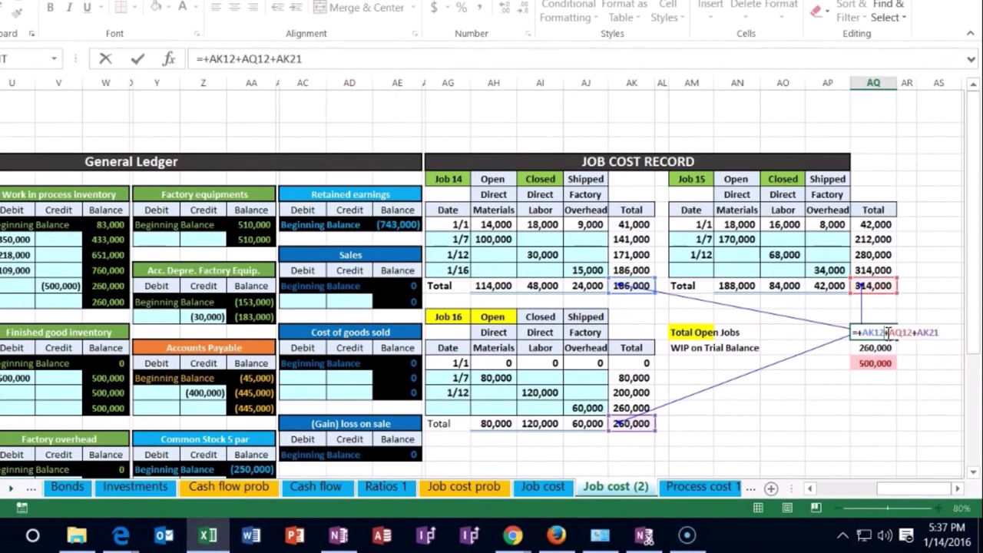
pyautogui.press('Return')
pyautogui.press('Up')
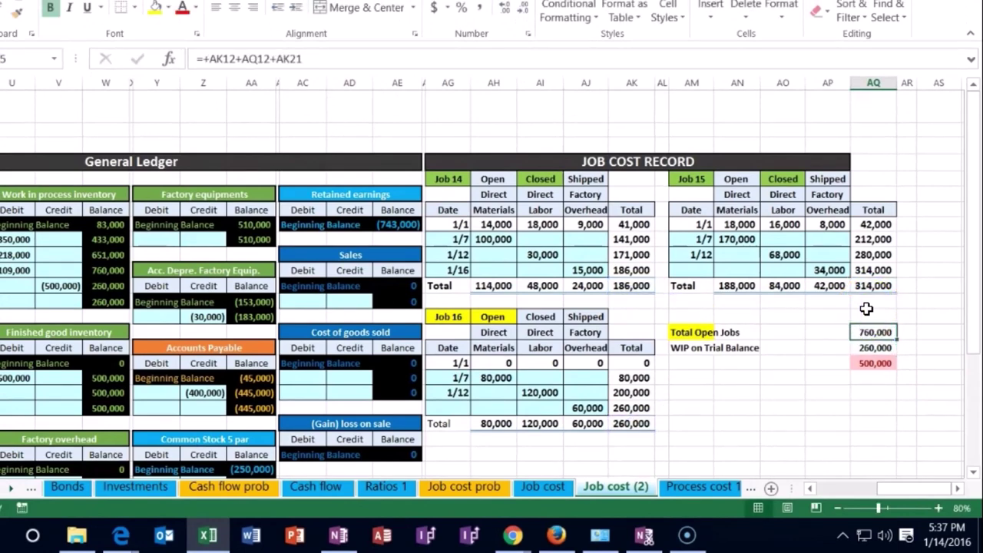
pyautogui.press('Delete')
pyautogui.press('Down')
pyautogui.press('Up')
pyautogui.write('=')
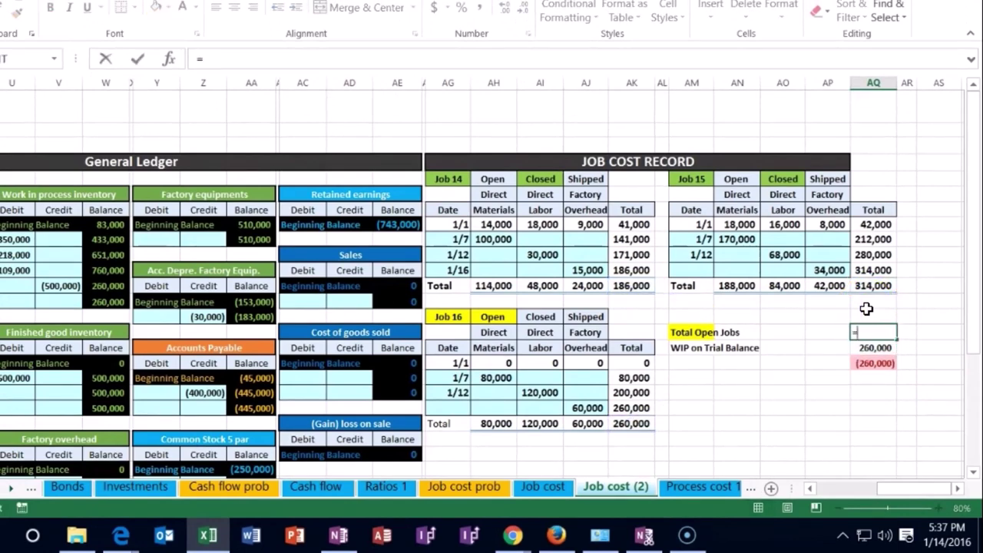
pyautogui.click(631, 423)
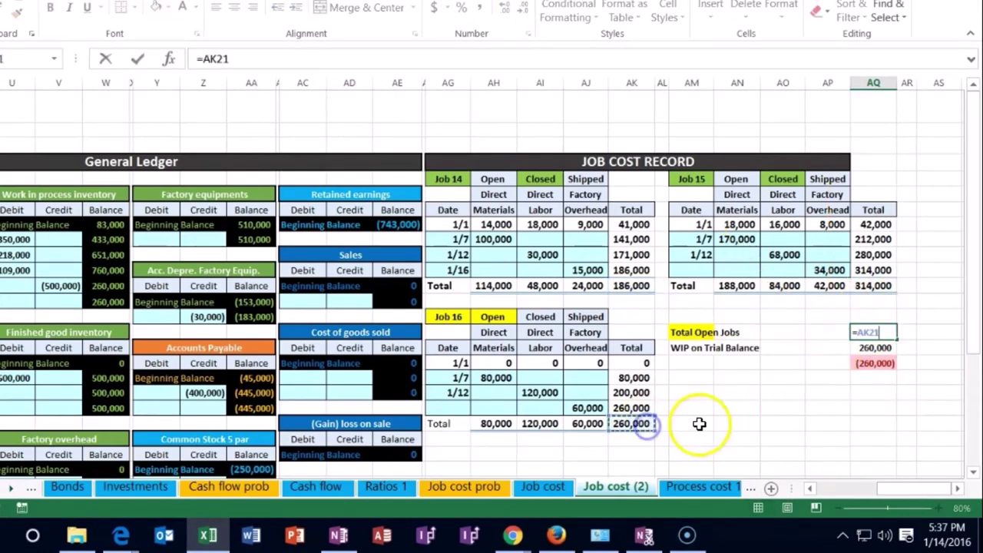
pyautogui.press('Return')
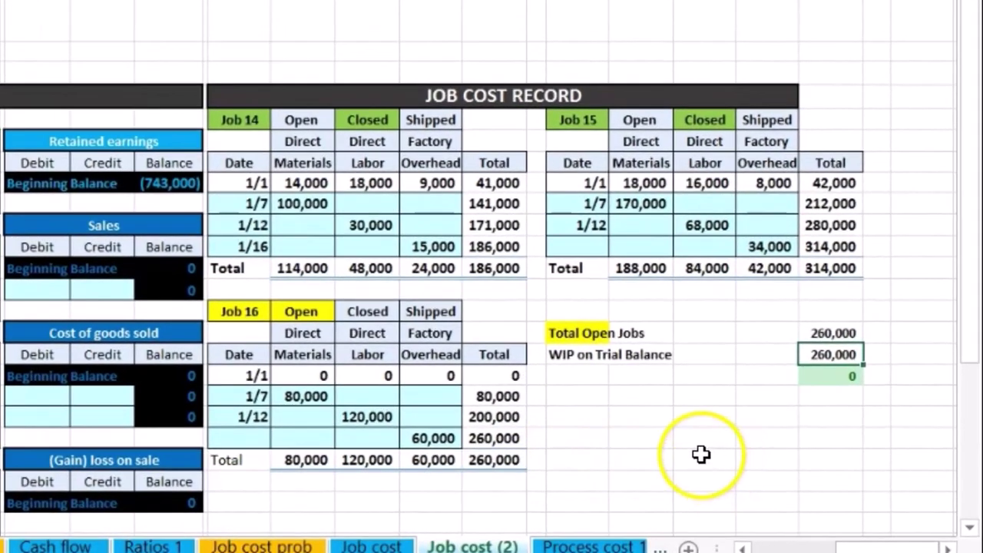
# Step: Compare the Total Open Jobs formula in AQ15 with the ending balance of the Work in process inventory ledger account
pyautogui.doubleClick(841, 333)
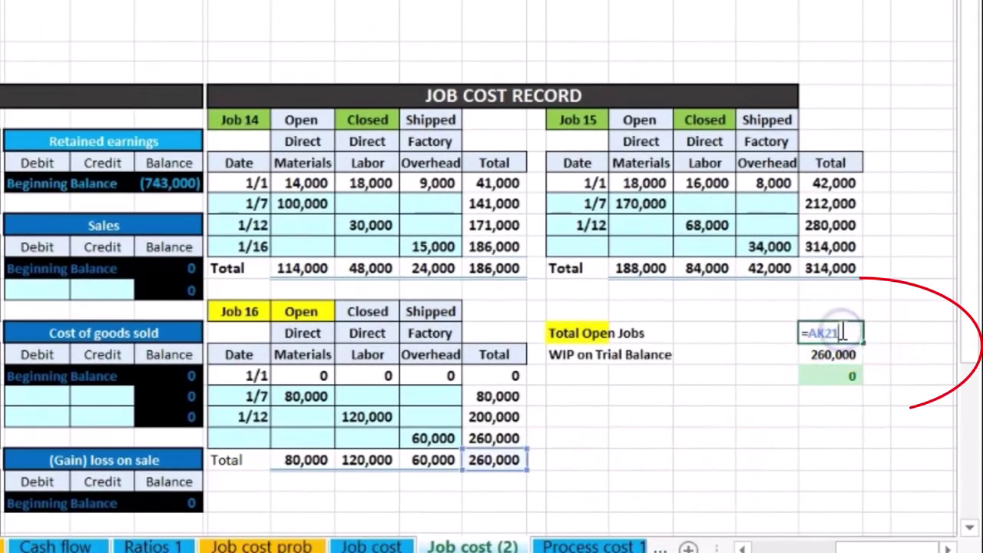
pyautogui.press('Return')
pyautogui.press('Left')
pyautogui.press('Left')
pyautogui.press('Left')
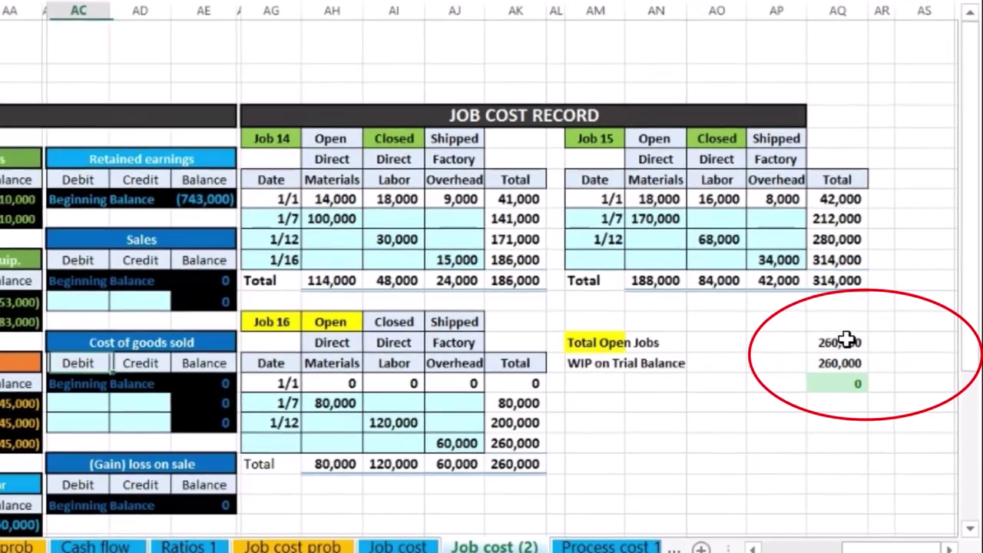
pyautogui.press('Left')
pyautogui.press('Up')
pyautogui.press('Up')
pyautogui.press('Up')
pyautogui.press('Up')
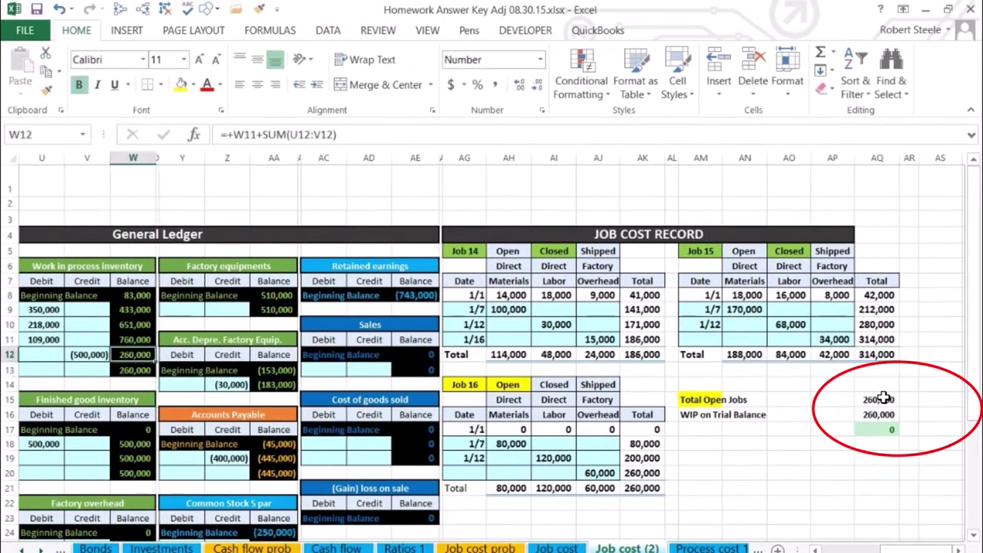
pyautogui.press('Down')
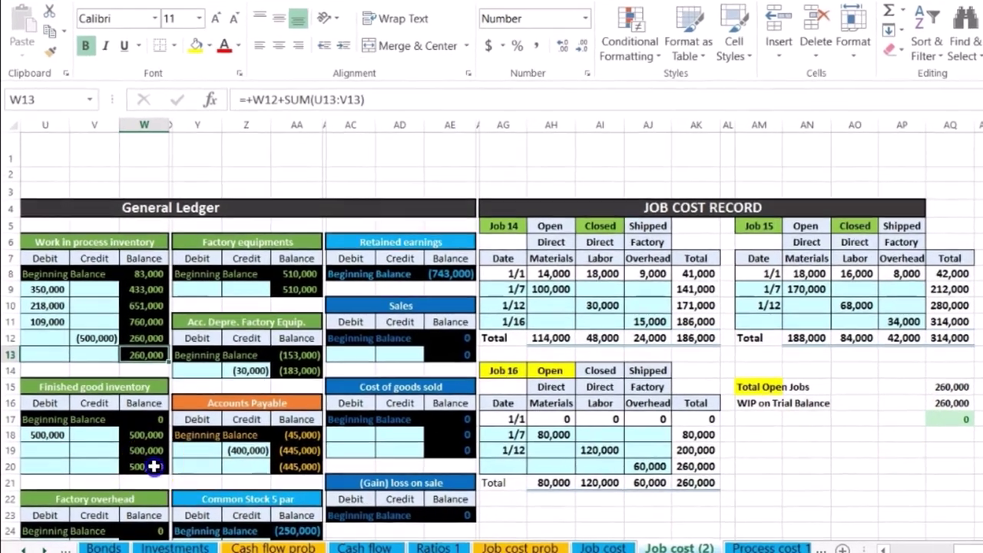
# Step: Sum the Job 14 and Job 15 totals and compare them with the ending balance of the Finished good inventory ledger account
pyautogui.click(133, 473)
pyautogui.click(808, 304)
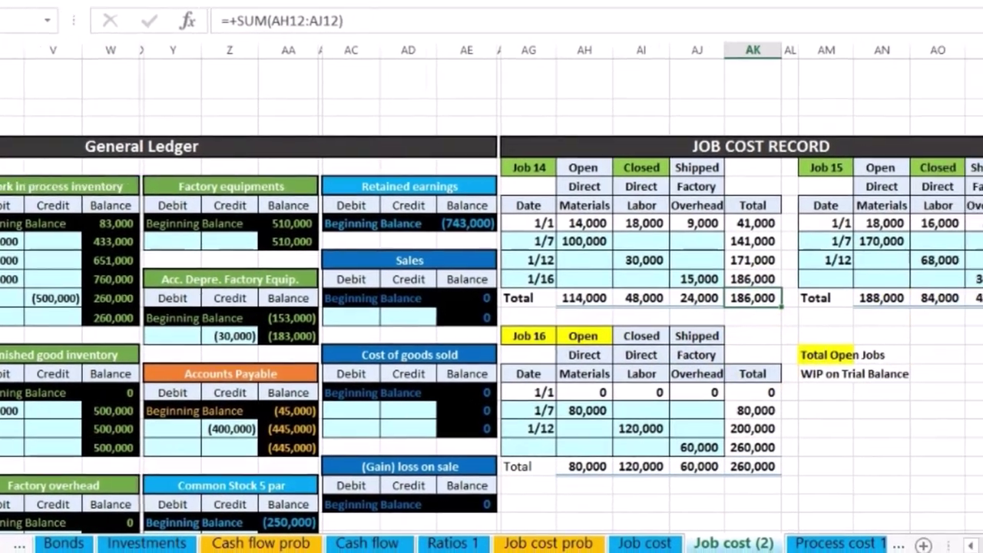
pyautogui.click(931, 279)
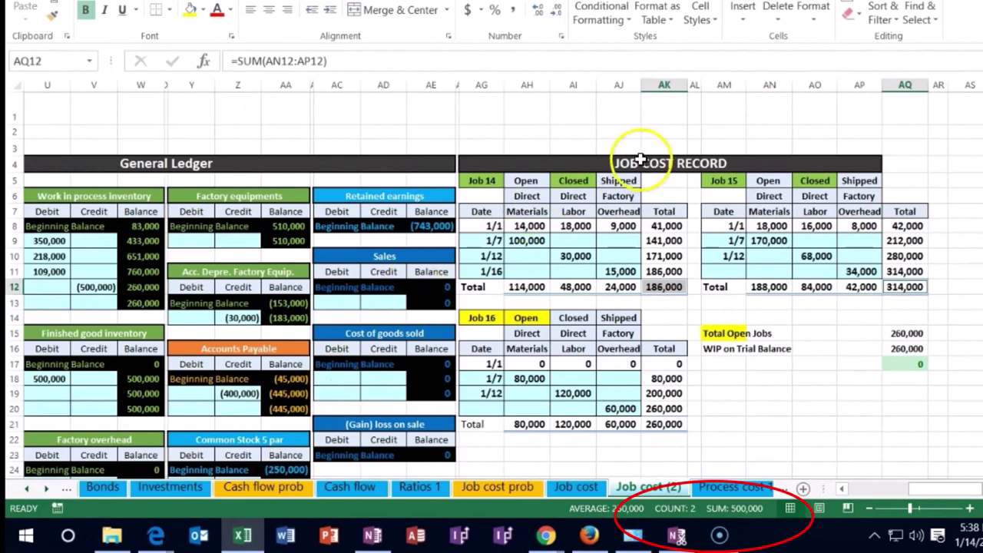
pyautogui.click(154, 407)
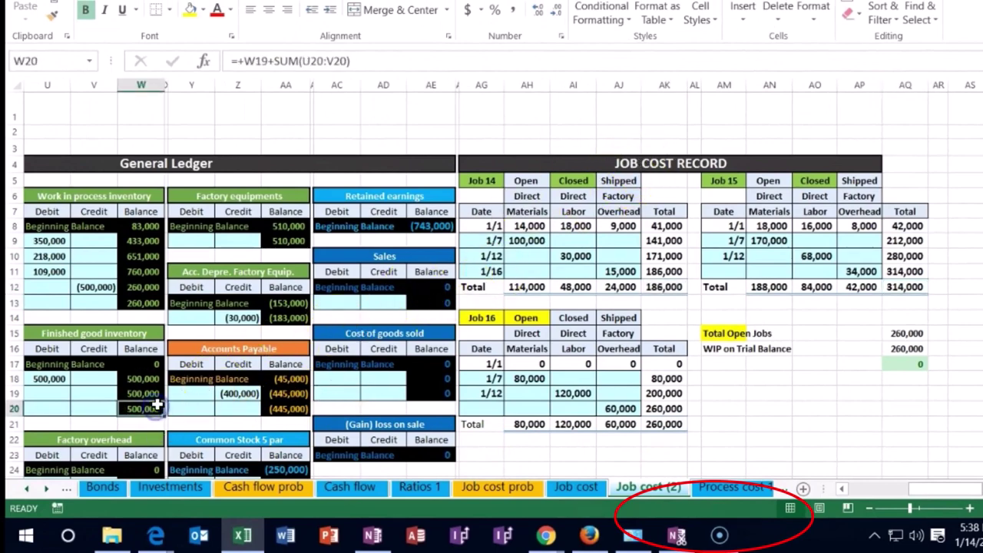
# Step: Examine the Work in process inventory and Finished good inventory balances on the ending trial balance
pyautogui.press('Up')
pyautogui.press('Up')
pyautogui.press('Up')
pyautogui.press('Up')
pyautogui.press('Up')
pyautogui.press('Left')
pyautogui.press('Left')
pyautogui.press('Left')
pyautogui.press('Left')
pyautogui.press('Left')
pyautogui.press('Left')
pyautogui.press('Left')
pyautogui.press('Left')
pyautogui.press('Left')
pyautogui.press('Left')
pyautogui.press('Left')
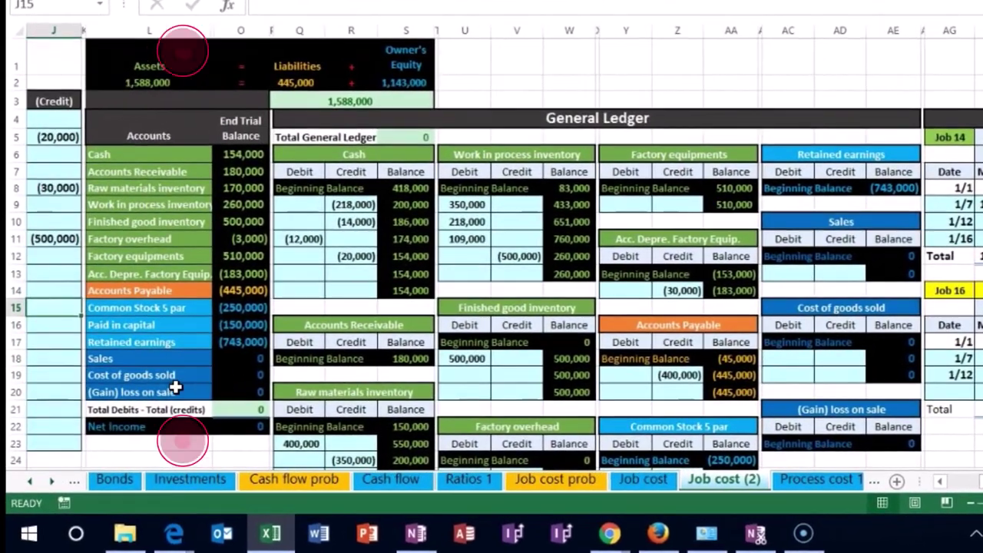
pyautogui.click(238, 207)
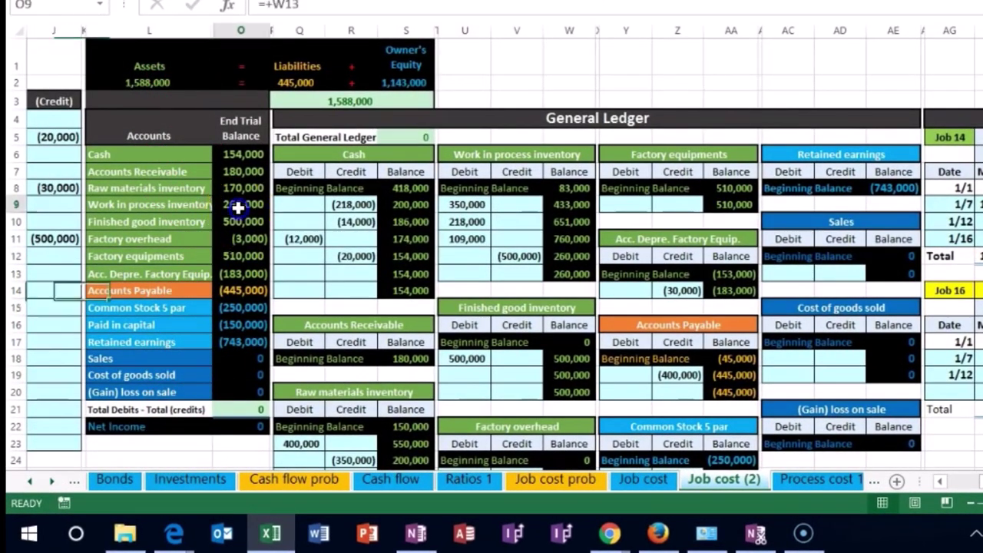
pyautogui.press('Down')
pyautogui.press('Left')
pyautogui.press('Left')
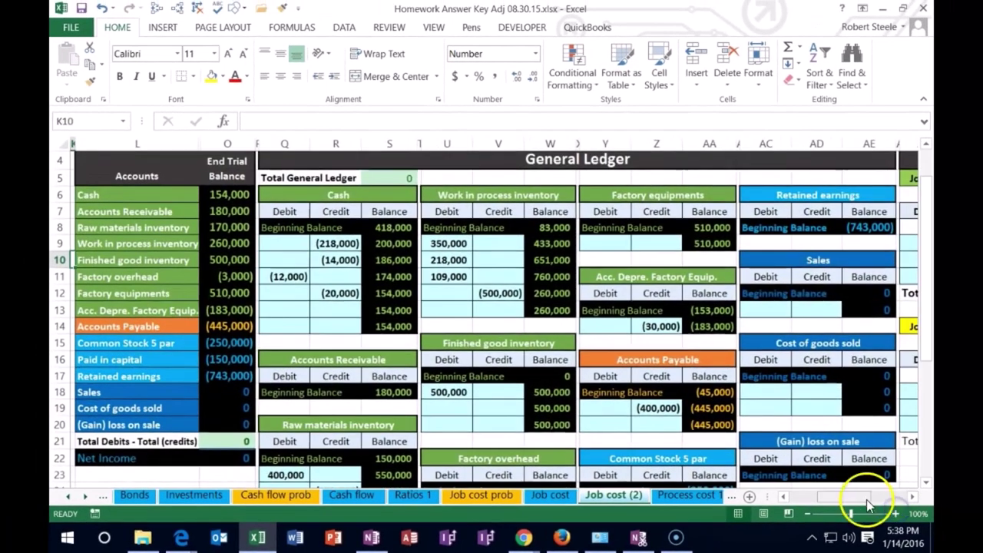
# Step: Enter the date 1/31 in G13 to begin the journal entry for the cash sale of Job 14
pyautogui.moveTo(868, 503); pyautogui.dragTo(823, 496)
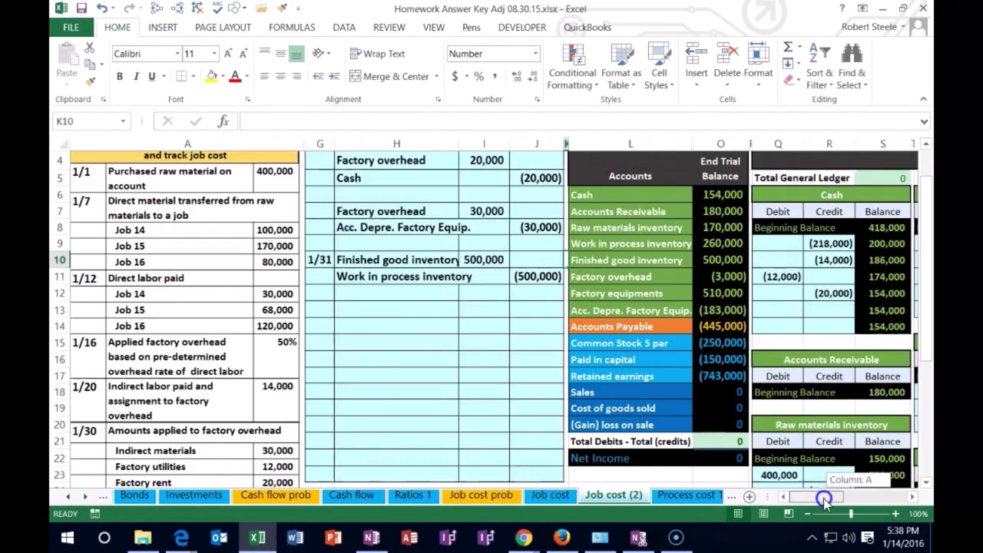
pyautogui.click(328, 311)
pyautogui.scroll(-4, 389, 349)
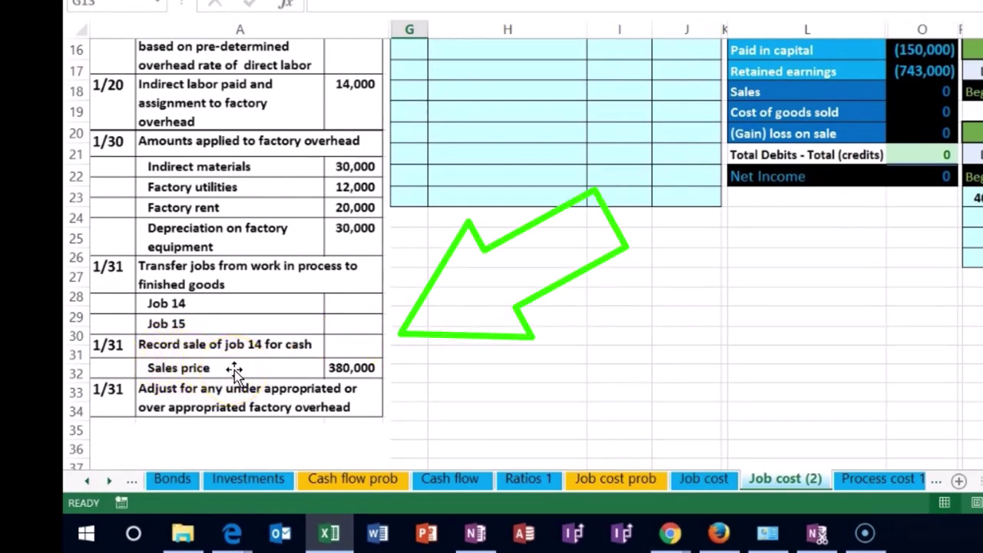
pyautogui.scroll(2, 522, 358)
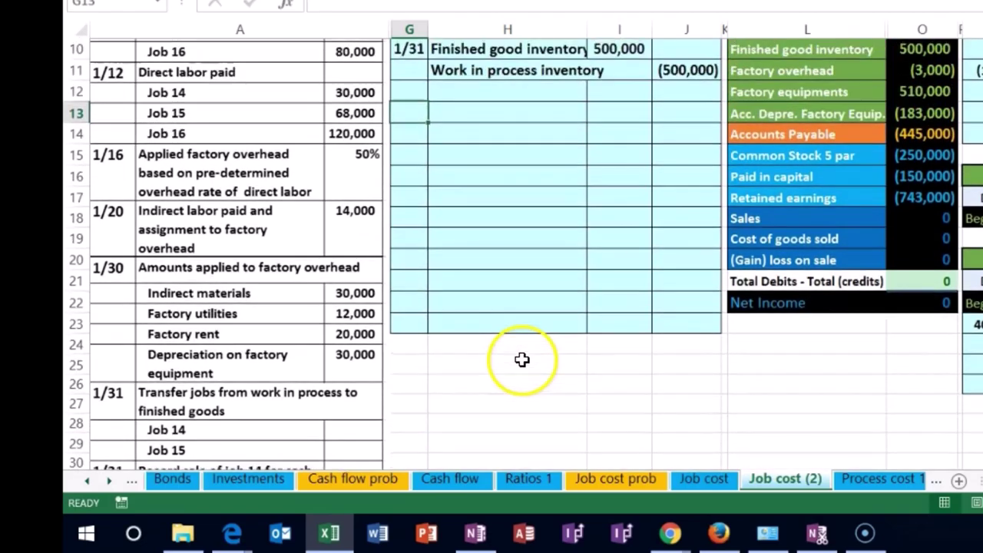
pyautogui.write('1/31')
pyautogui.press('Return')
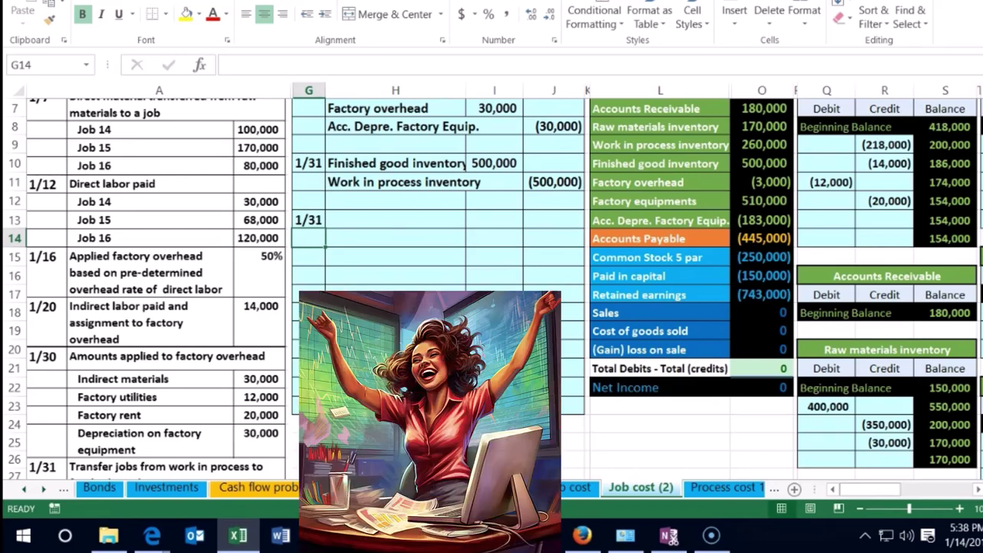
# Step: Copy the Cash account name from the trial balance into H13 as values only
pyautogui.scroll(-3, 494, 289)
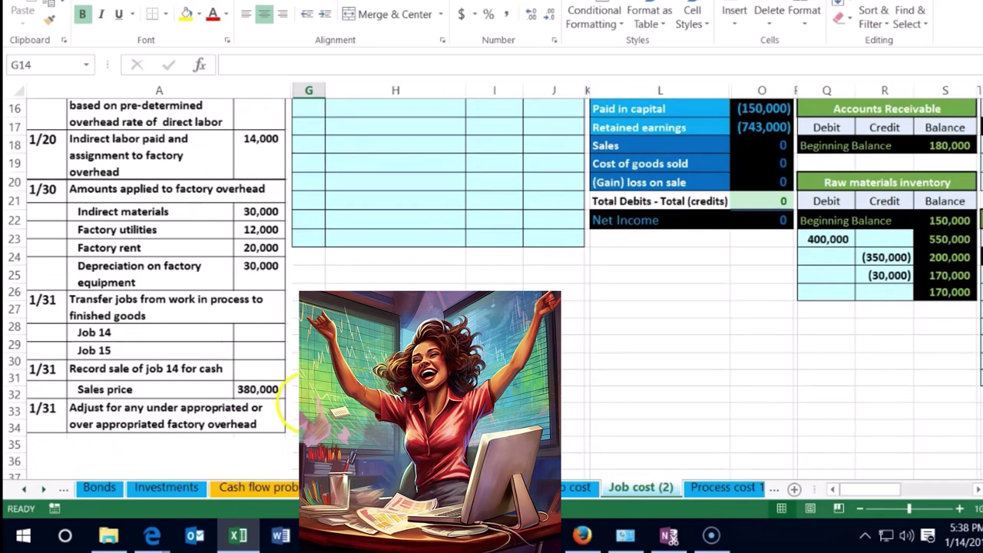
pyautogui.scroll(5, 676, 351)
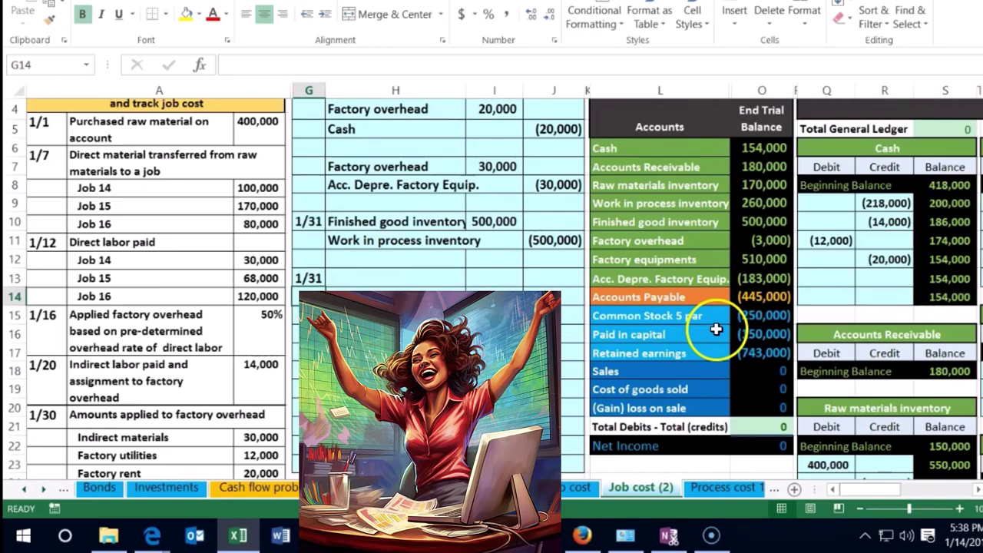
pyautogui.click(675, 226)
pyautogui.moveTo(676, 226); pyautogui.dragTo(759, 225)
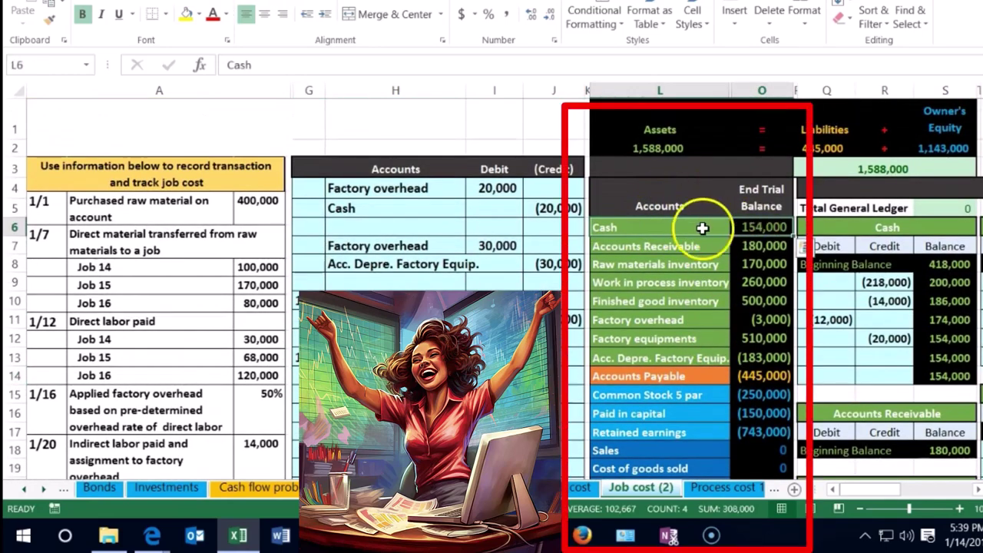
pyautogui.click(662, 226)
pyautogui.rightClick(665, 228)
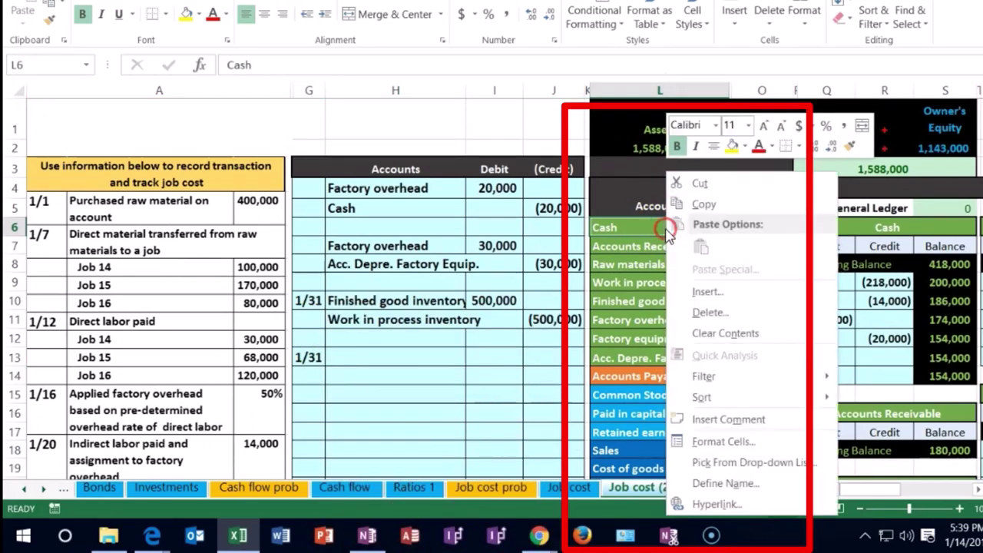
pyautogui.click(702, 202)
pyautogui.click(385, 353)
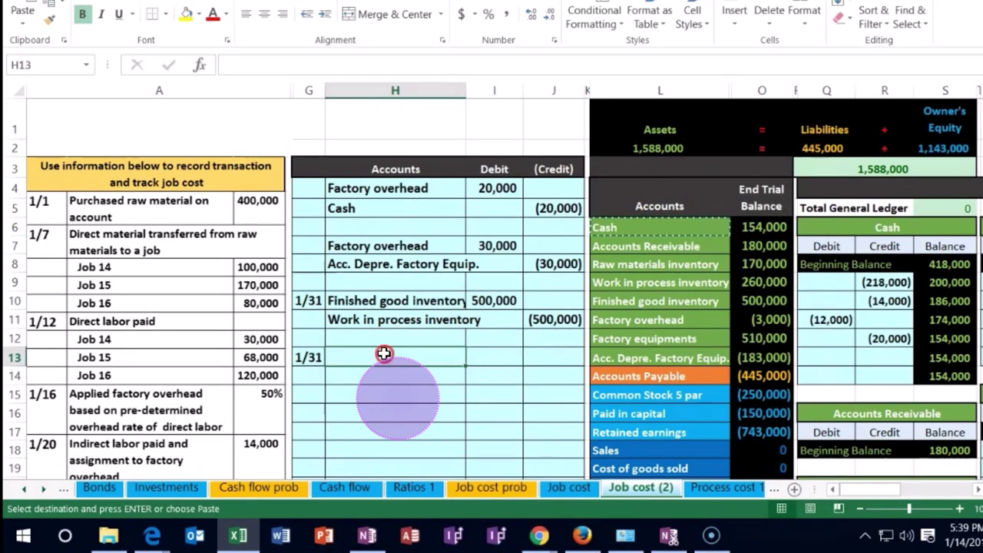
pyautogui.rightClick(384, 353)
pyautogui.click(446, 83)
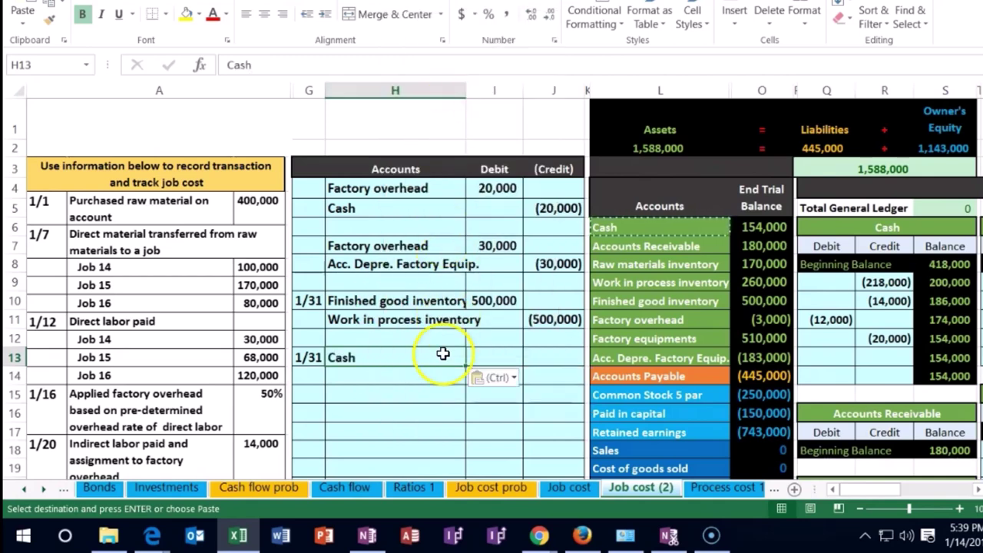
pyautogui.click(615, 450)
pyautogui.scroll(-1, 466, 448)
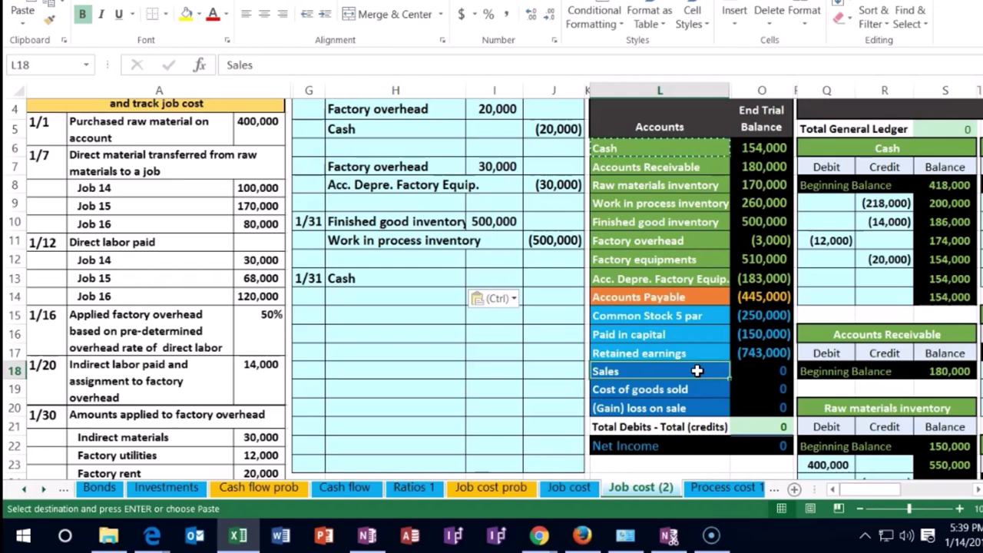
pyautogui.rightClick(698, 375)
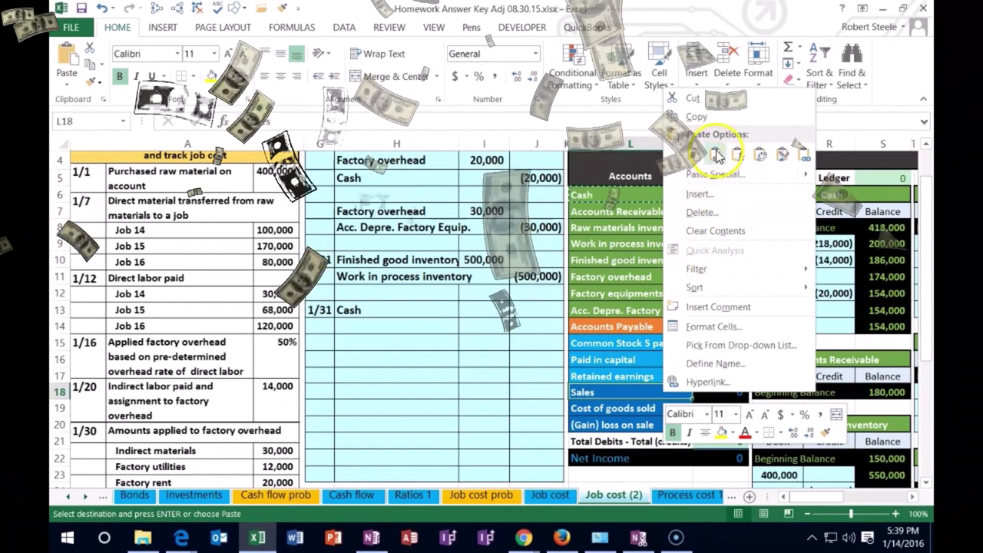
pyautogui.click(716, 155)
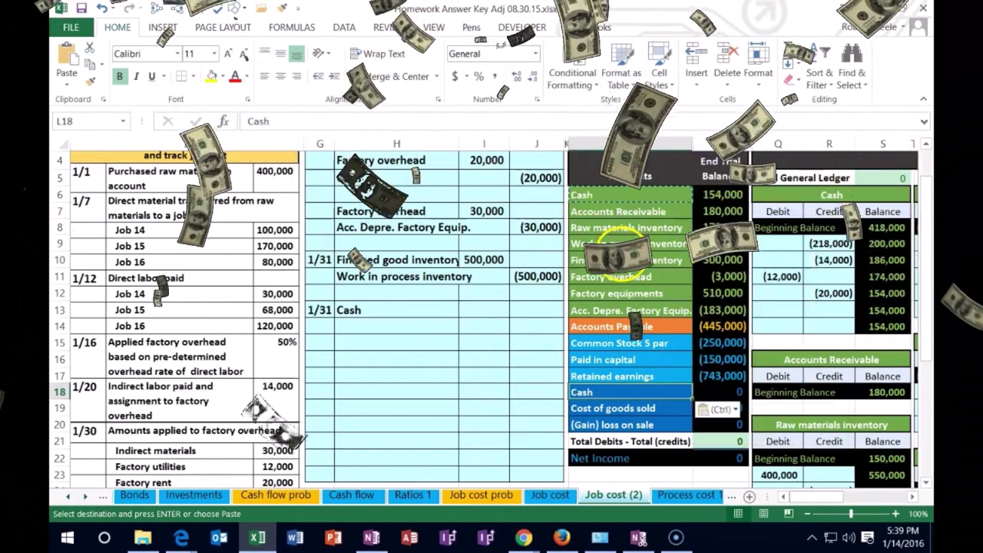
pyautogui.hotkey('ctrl', 'z')
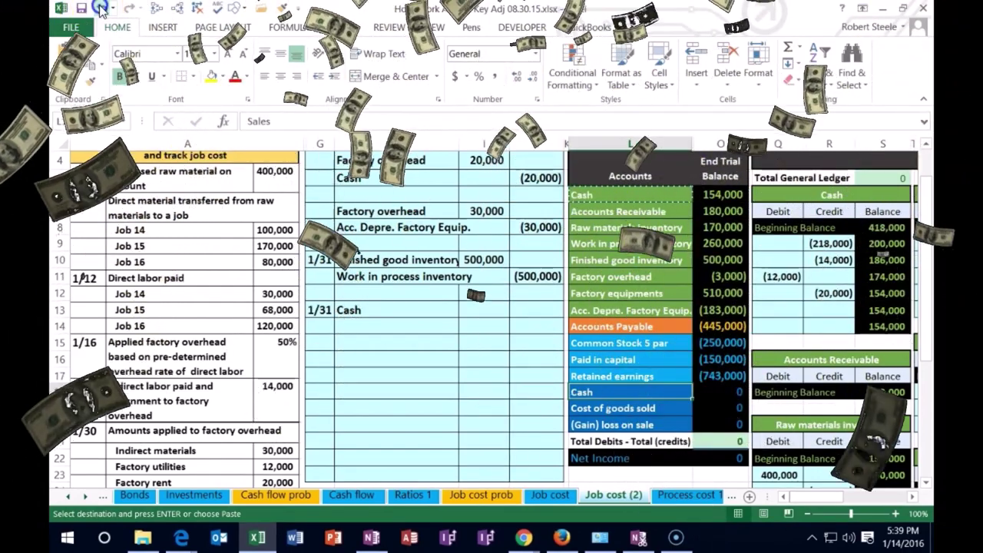
# Step: Copy the Sales account name from the trial balance into H14 as values only
pyautogui.rightClick(603, 388)
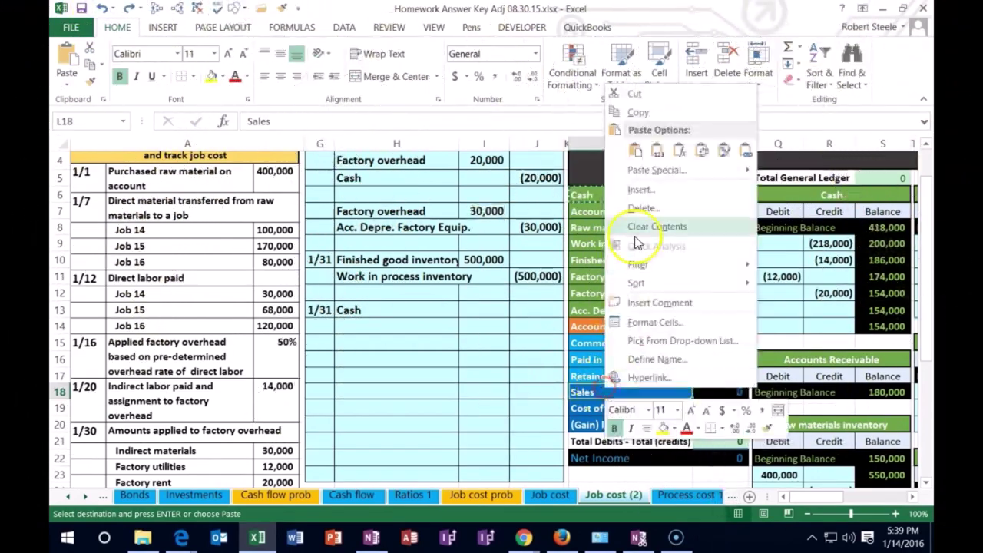
pyautogui.click(650, 113)
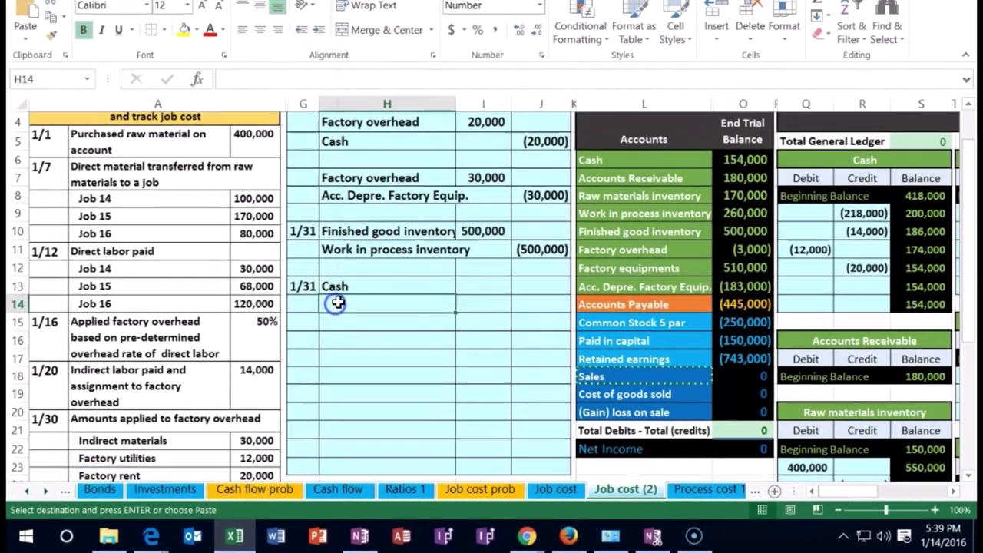
pyautogui.rightClick(338, 327)
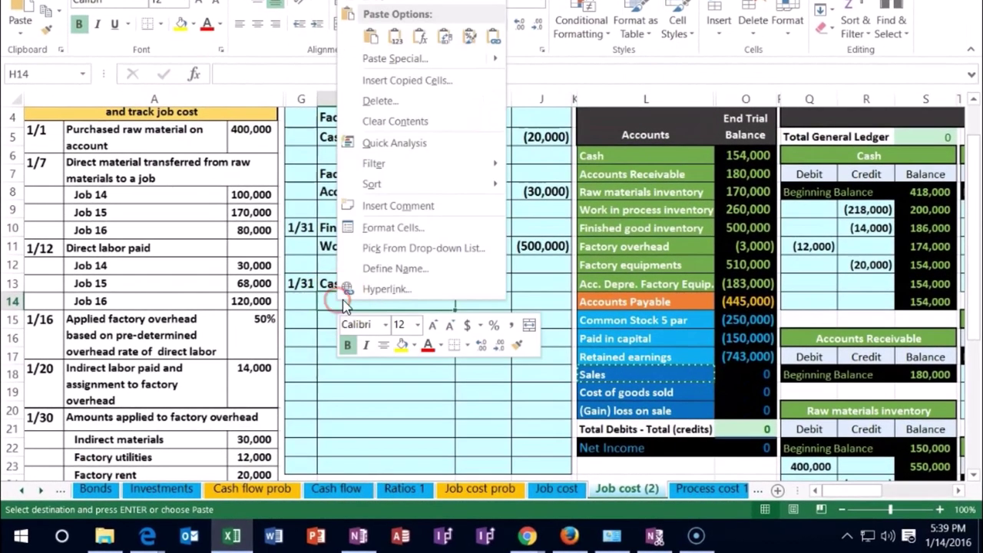
pyautogui.click(392, 39)
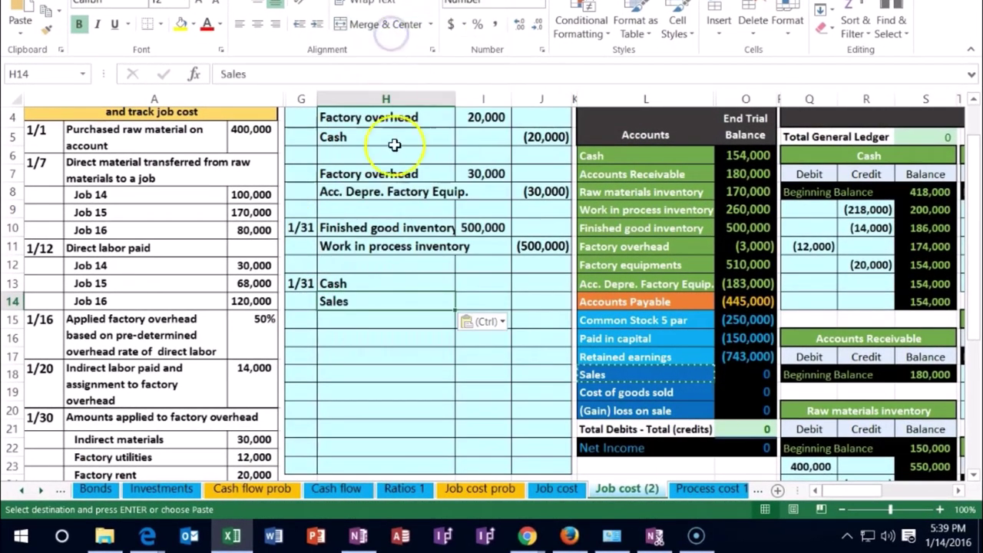
# Step: Enter 380,000 as the Cash debit in I13 and the offsetting Sales credit in J14 as the negative of I13
pyautogui.click(476, 289)
pyautogui.scroll(-4, 337, 338)
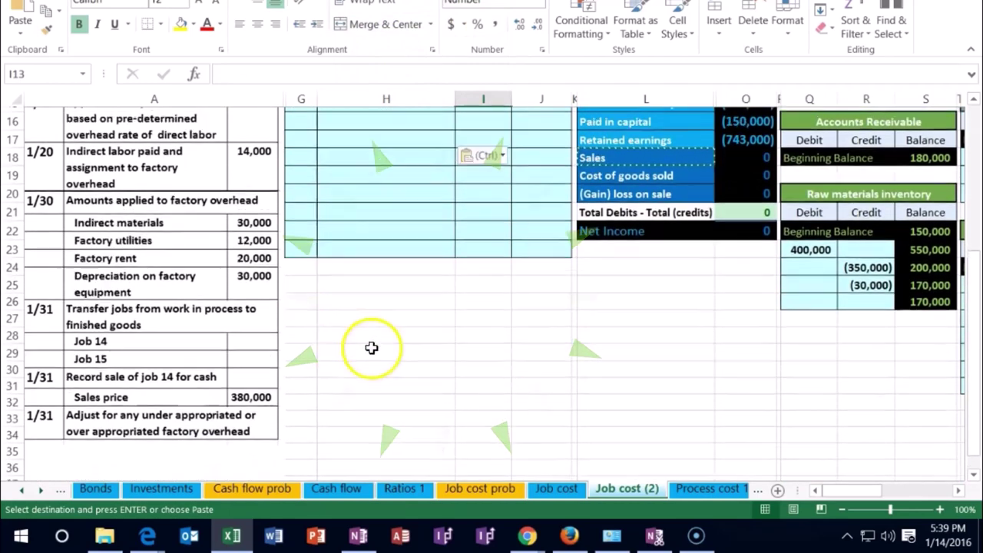
pyautogui.scroll(3, 376, 350)
pyautogui.write('380,0')
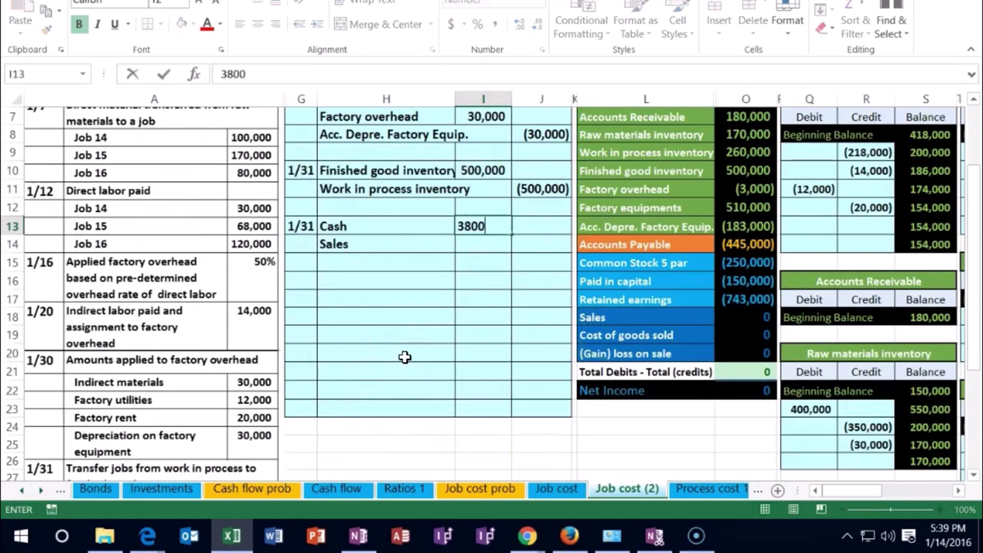
pyautogui.write('00')
pyautogui.press('Return')
pyautogui.press('Right')
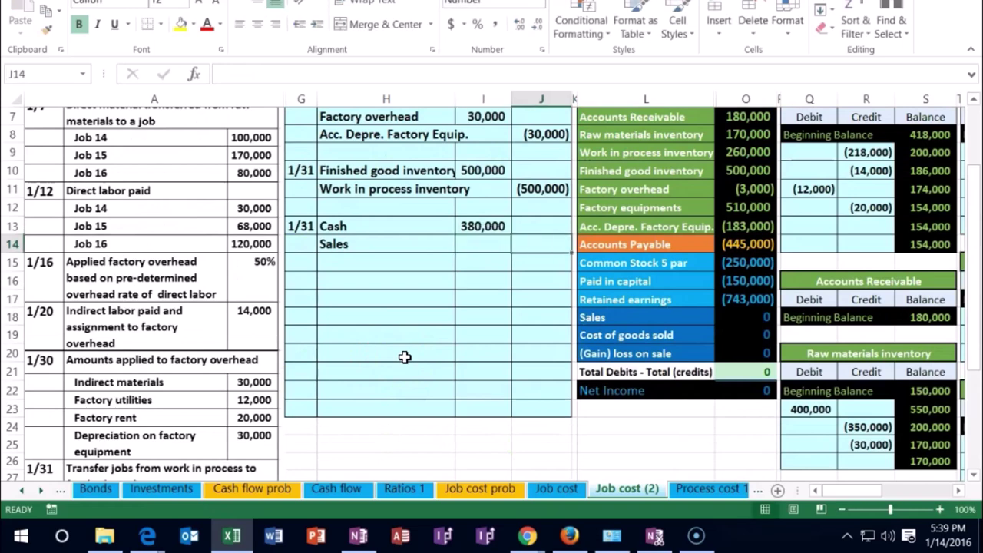
pyautogui.write('-380000')
pyautogui.press('Return')
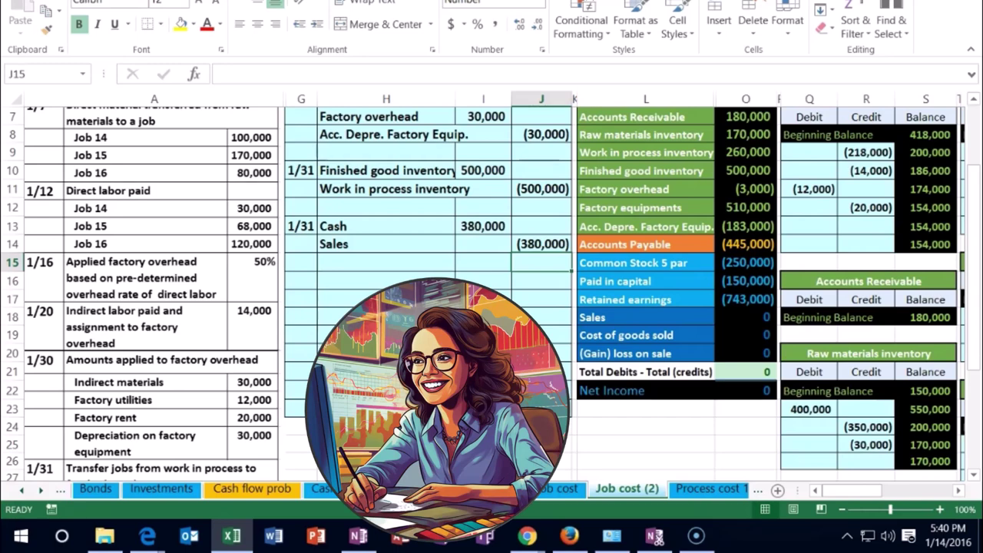
# Step: Review the cash sale journal entry amounts and the Finished good inventory line on the ending trial balance
pyautogui.press('Up')
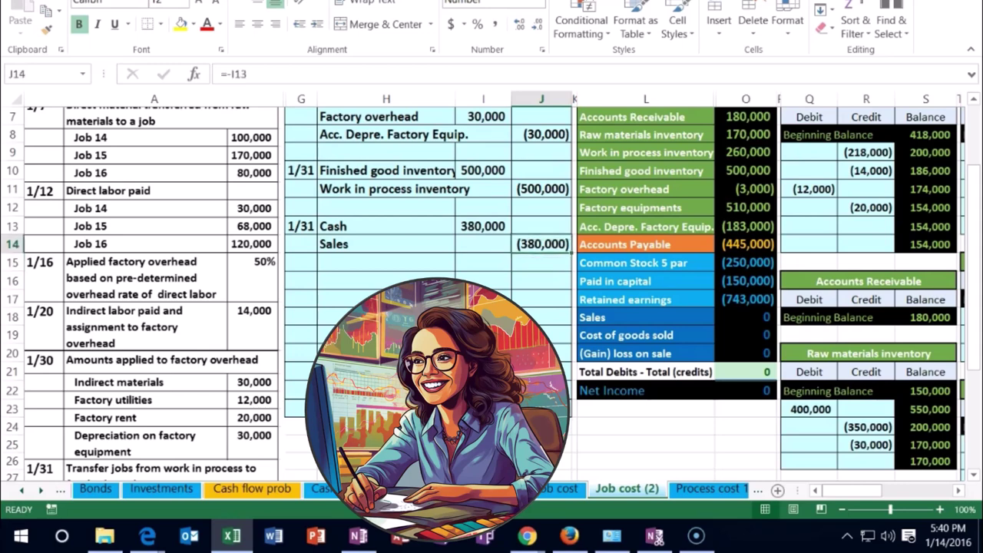
pyautogui.press('Up')
pyautogui.press('Left')
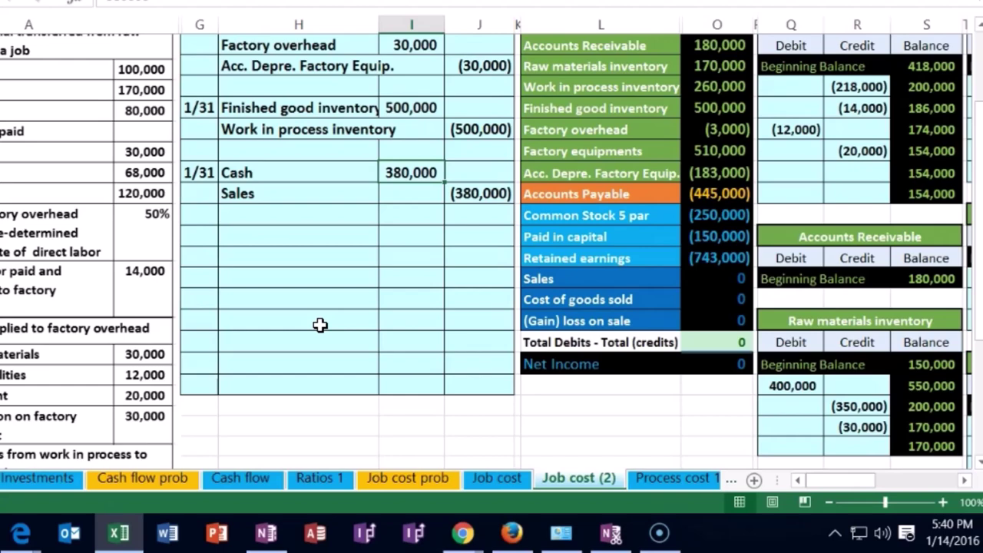
pyautogui.scroll(1, 320, 325)
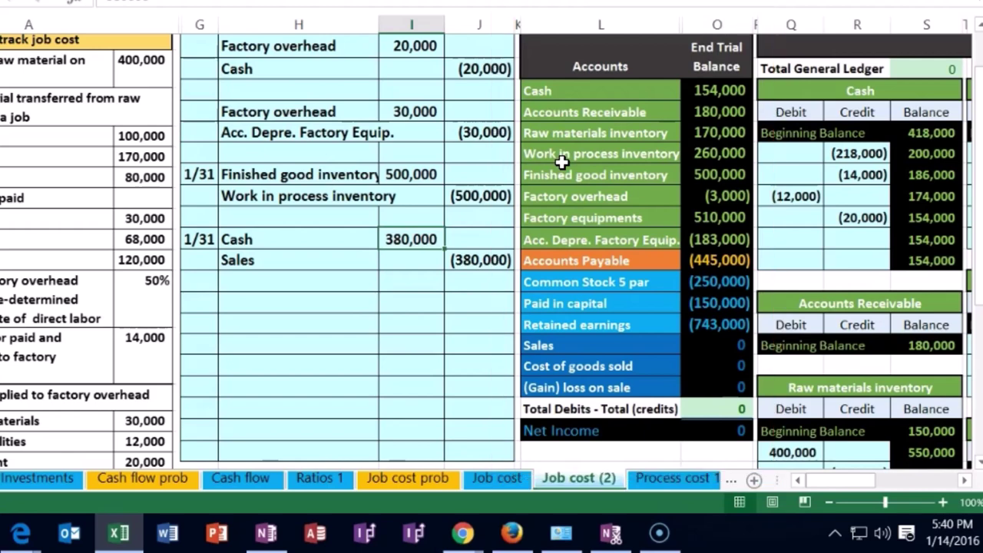
pyautogui.click(412, 244)
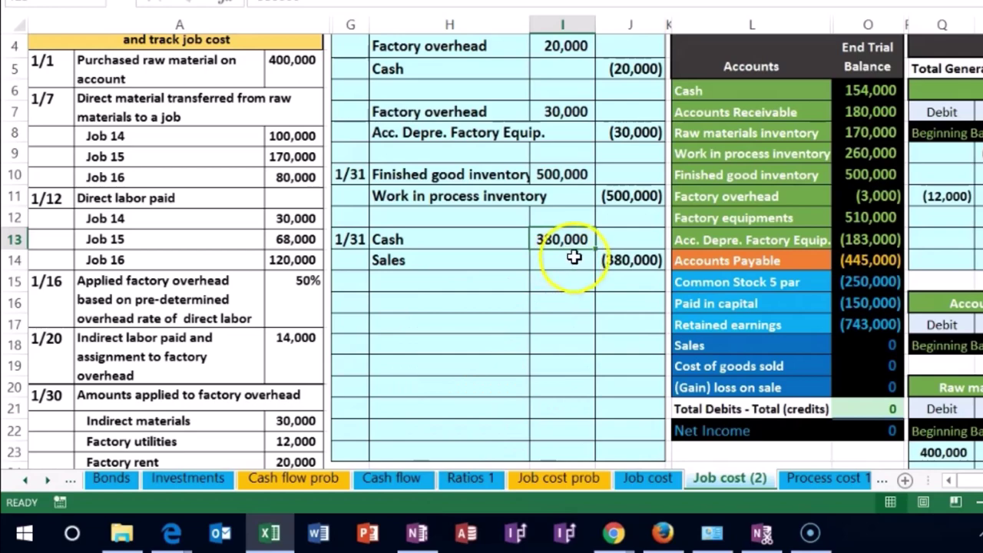
pyautogui.click(691, 173)
pyautogui.moveTo(549, 175); pyautogui.dragTo(690, 174)
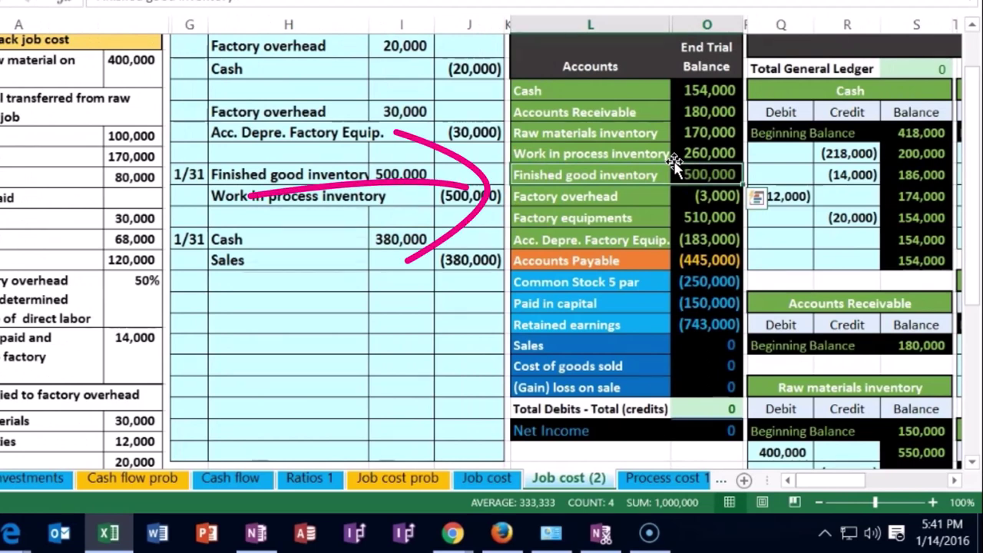
# Step: Copy the Finished good inventory account name from the trial balance into H17 as values only
pyautogui.click(658, 176)
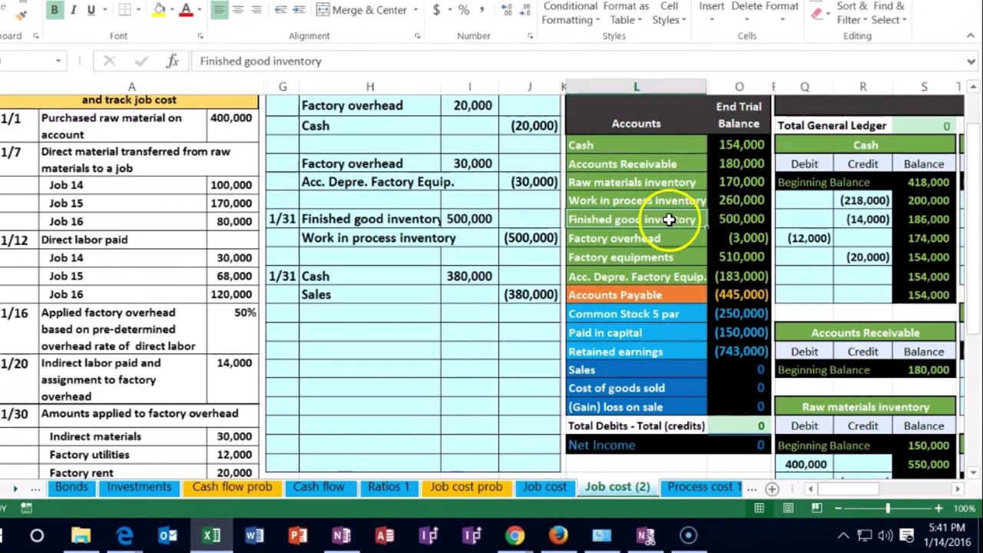
pyautogui.rightClick(669, 220)
pyautogui.click(702, 200)
pyautogui.click(372, 314)
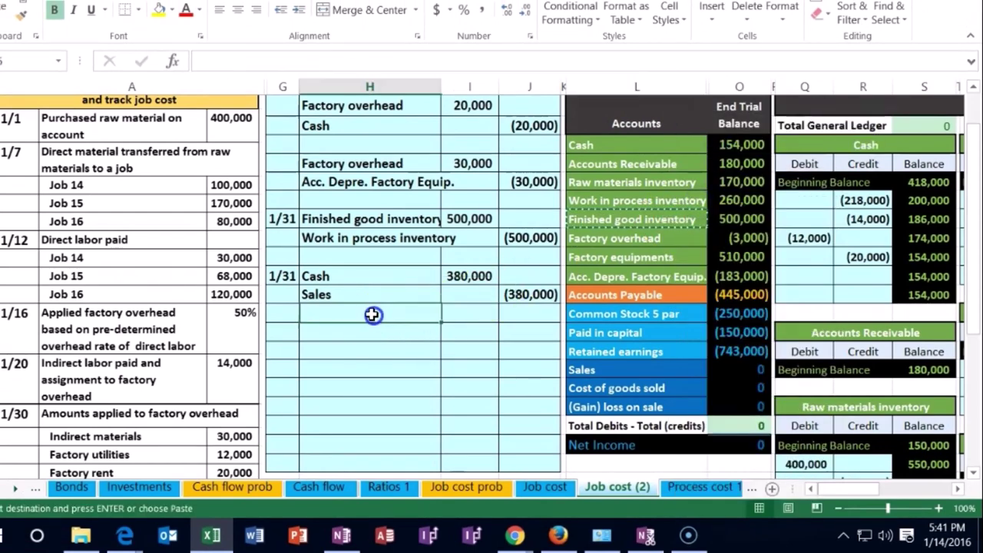
pyautogui.click(364, 335)
pyautogui.click(360, 349)
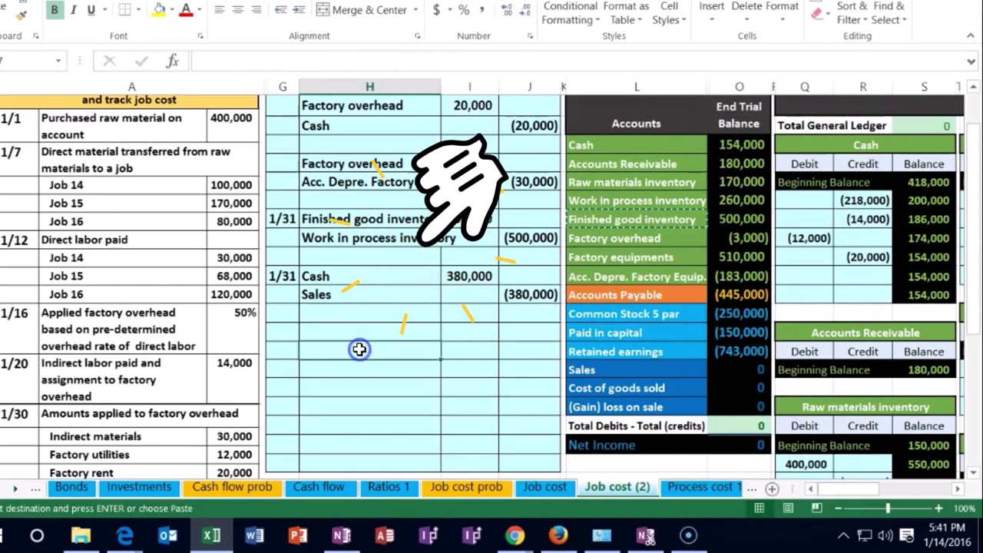
pyautogui.rightClick(359, 349)
pyautogui.click(423, 81)
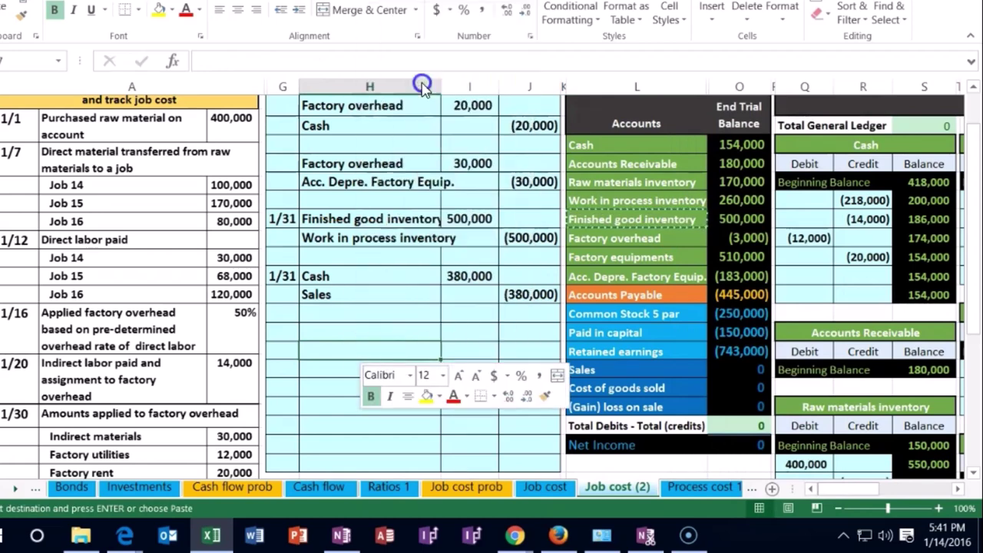
pyautogui.click(380, 351)
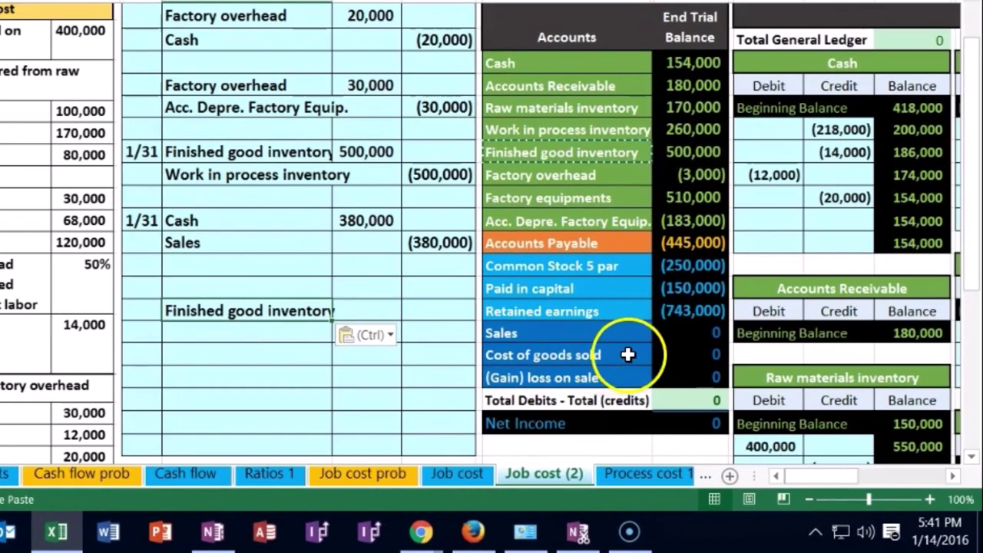
# Step: Copy the Cost of goods sold account name from the trial balance into H16 as values only
pyautogui.click(689, 387)
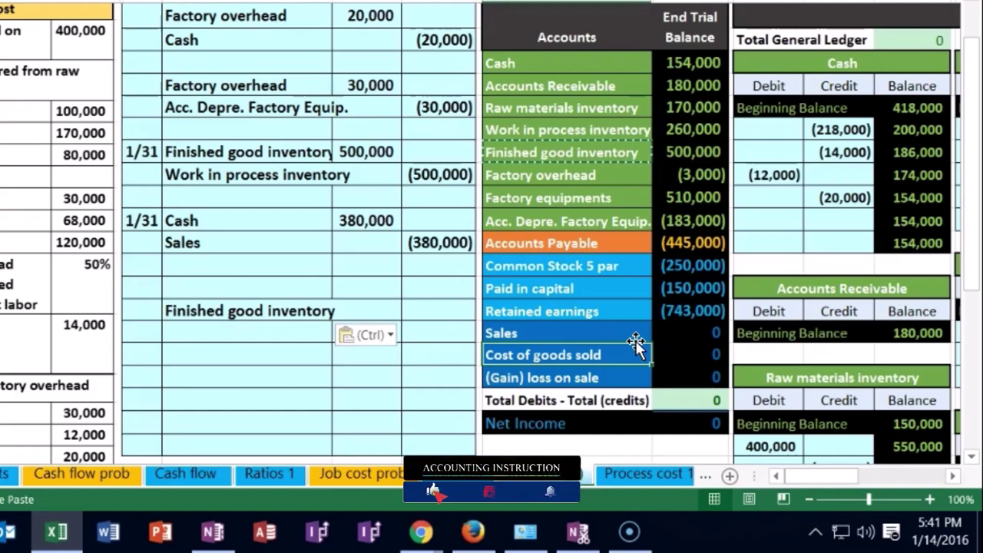
pyautogui.click(628, 353)
pyautogui.rightClick(628, 353)
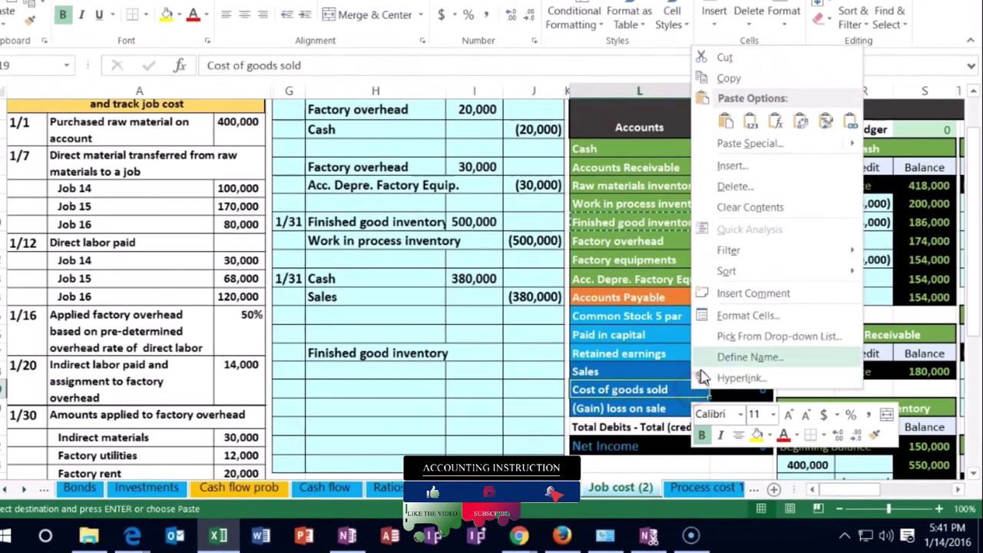
pyautogui.click(722, 78)
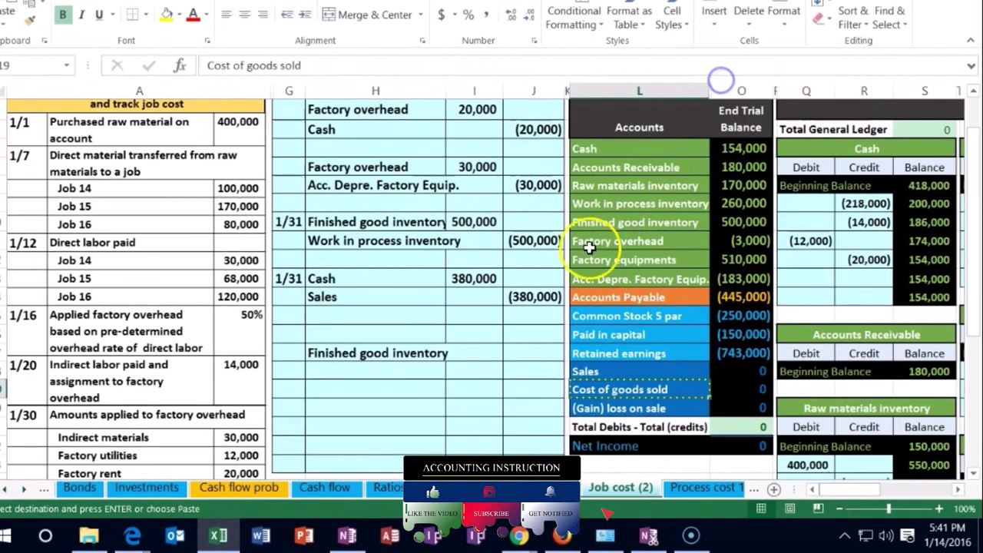
pyautogui.click(346, 334)
pyautogui.rightClick(350, 336)
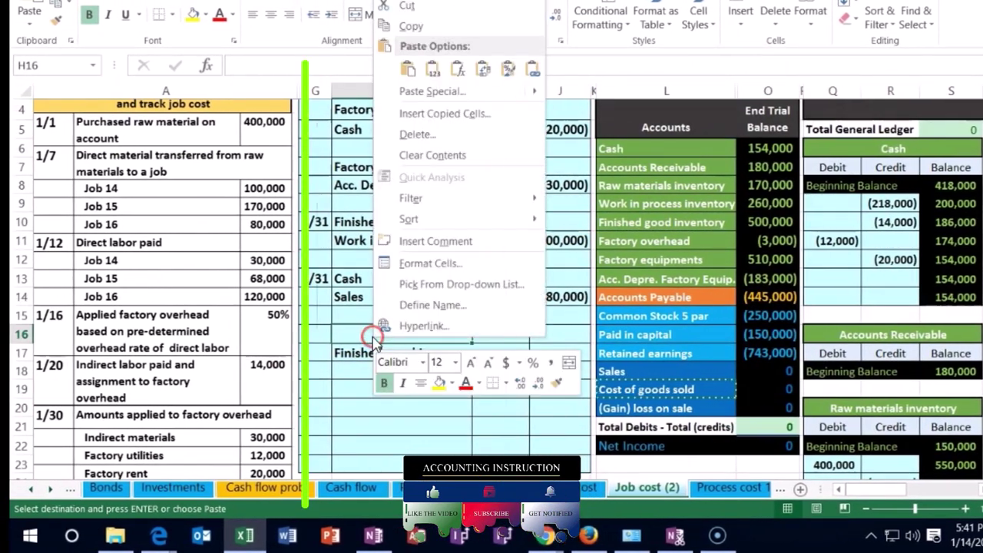
pyautogui.click(433, 73)
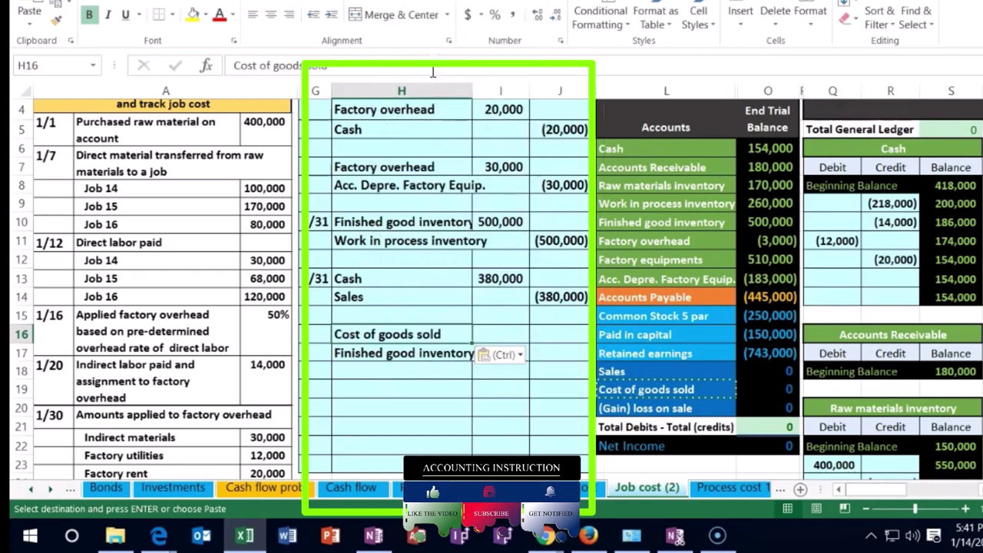
# Step: Check the Job 14 sale details in the transaction list for the Cost of goods sold amount in I16
pyautogui.click(485, 334)
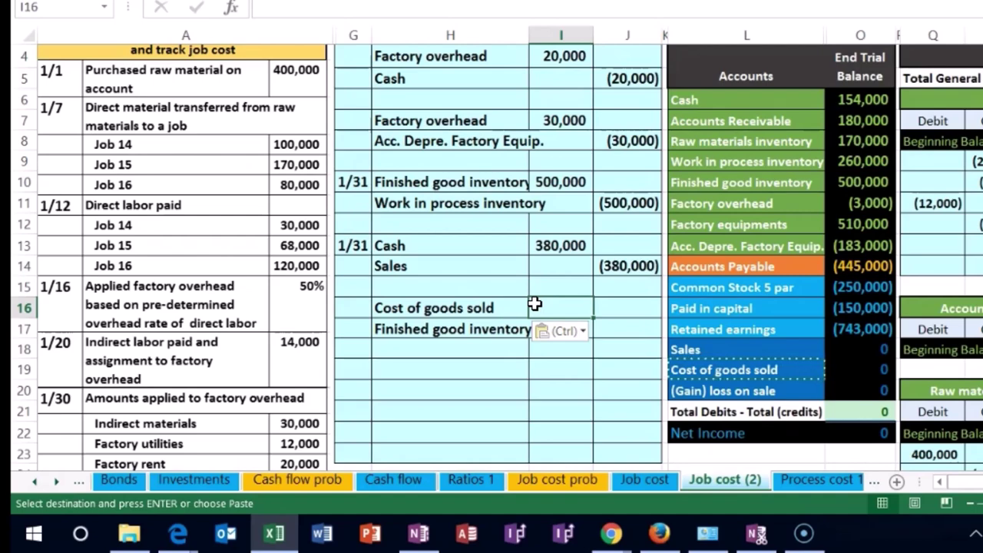
pyautogui.scroll(-3, 535, 304)
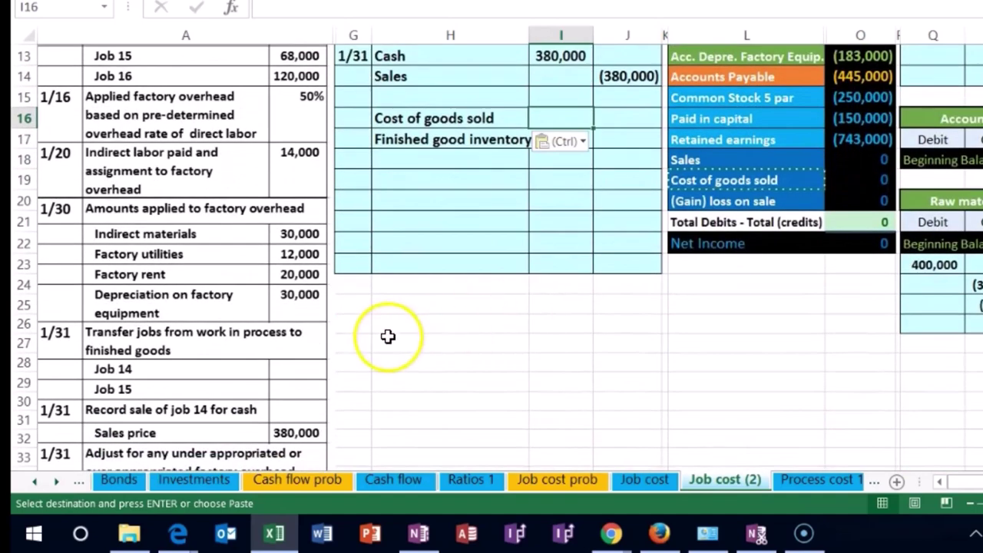
pyautogui.scroll(-1, 386, 337)
pyautogui.hotkey('ctrl', 'v')
pyautogui.scroll(4, 368, 345)
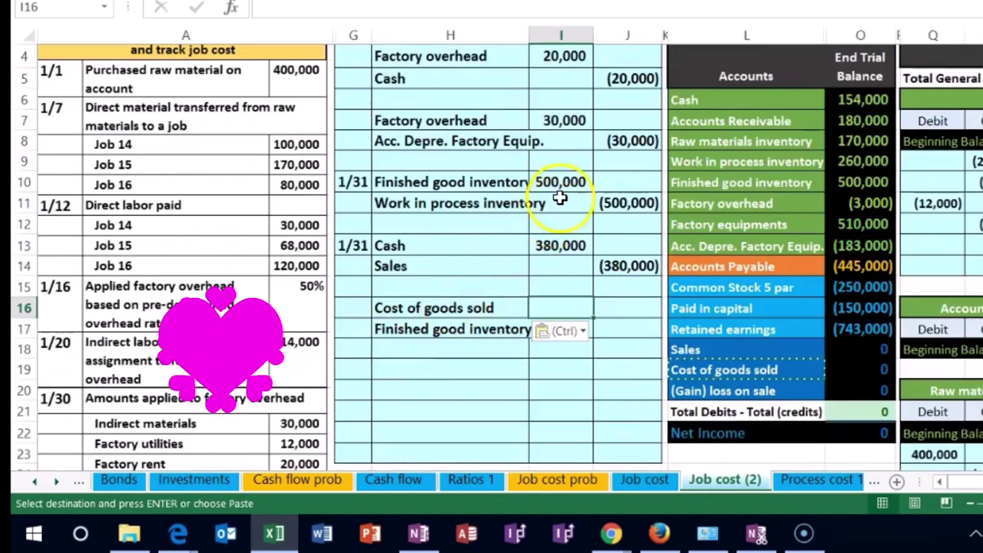
# Step: Fill the Job 14 heading in AG5 of the job cost record with light blue
pyautogui.click(543, 201)
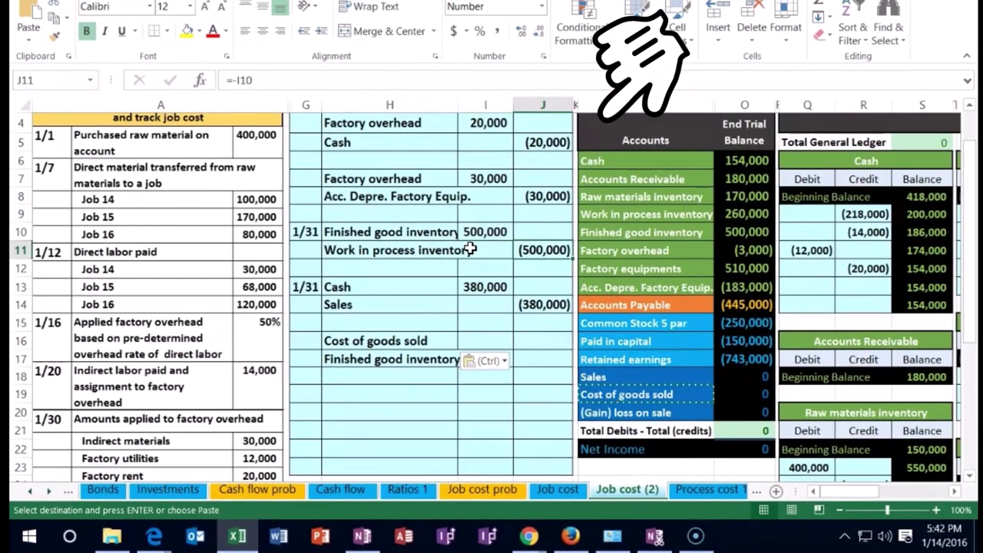
pyautogui.press('Right')
pyautogui.press('Right')
pyautogui.press('Right')
pyautogui.press('Right')
pyautogui.press('Right')
pyautogui.press('Right')
pyautogui.press('Right')
pyautogui.press('Right')
pyautogui.press('Right')
pyautogui.press('Right')
pyautogui.press('Right')
pyautogui.press('Right')
pyautogui.press('Right')
pyautogui.press('Right')
pyautogui.press('Right')
pyautogui.press('Right')
pyautogui.press('Right')
pyautogui.press('Right')
pyautogui.press('Right')
pyautogui.press('Right')
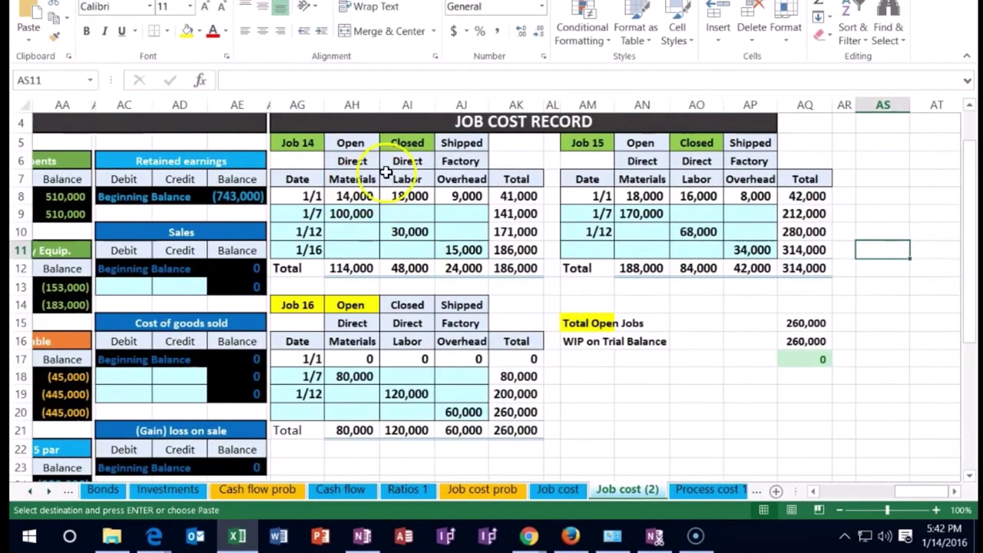
pyautogui.click(315, 140)
pyautogui.rightClick(312, 141)
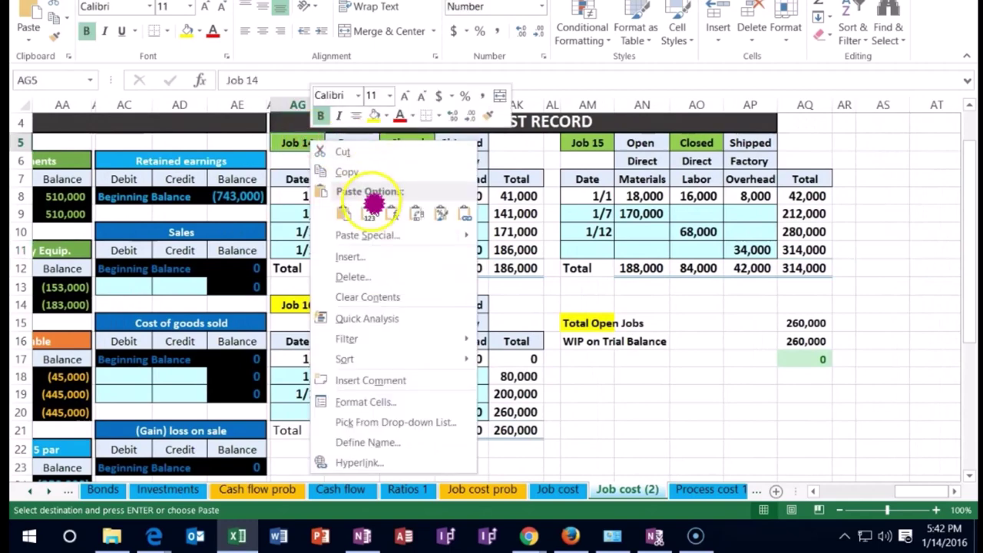
pyautogui.click(372, 237)
pyautogui.click(368, 218)
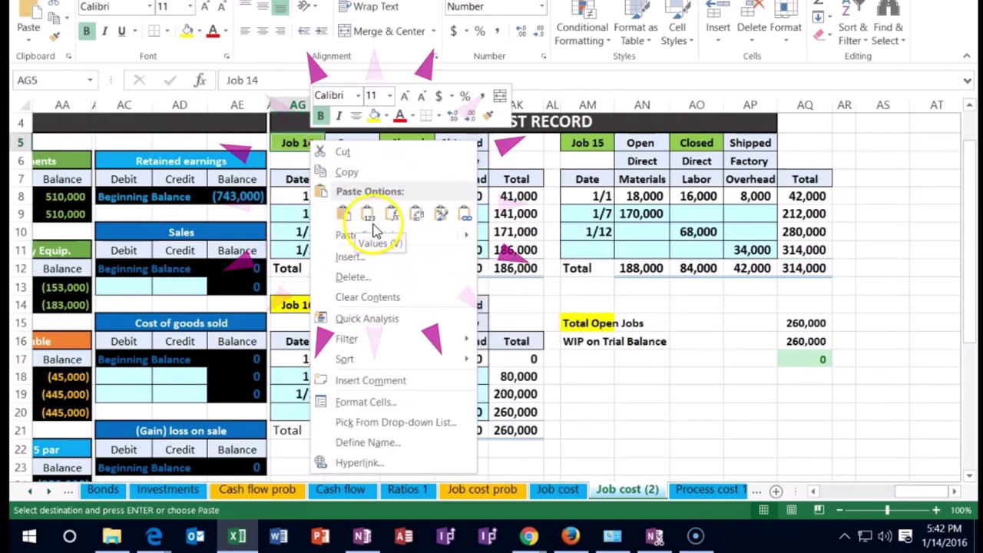
pyautogui.rightClick(312, 141)
pyautogui.click(384, 115)
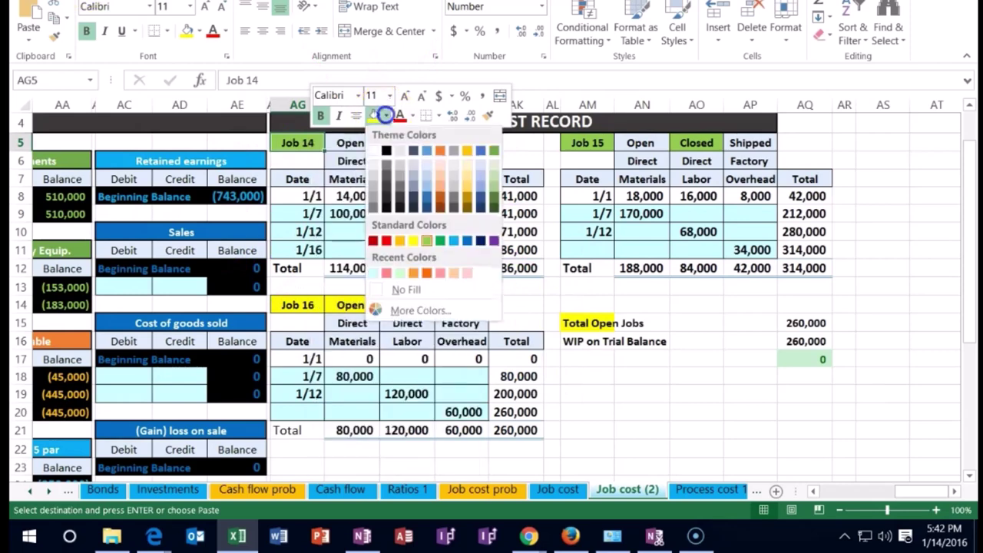
pyautogui.click(452, 241)
# Step: Copy the formatting of Job 14's Open status cell onto its Closed status cell in AI5
pyautogui.click(407, 142)
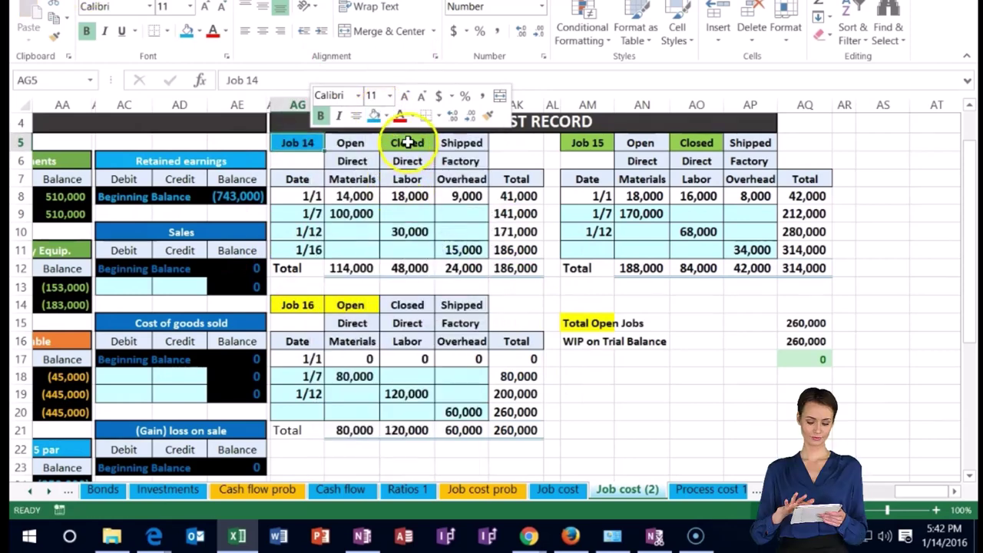
pyautogui.rightClick(407, 142)
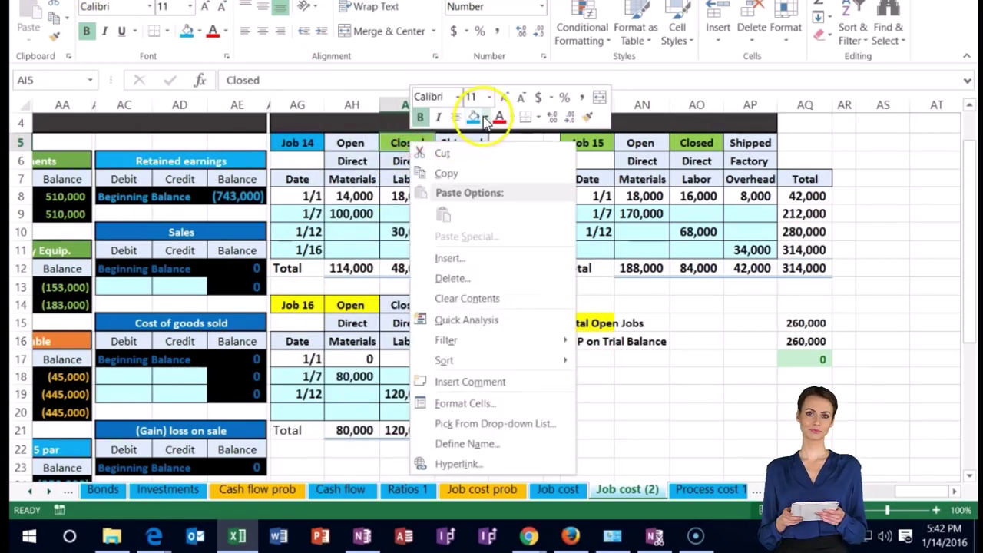
pyautogui.click(358, 137)
pyautogui.click(358, 138)
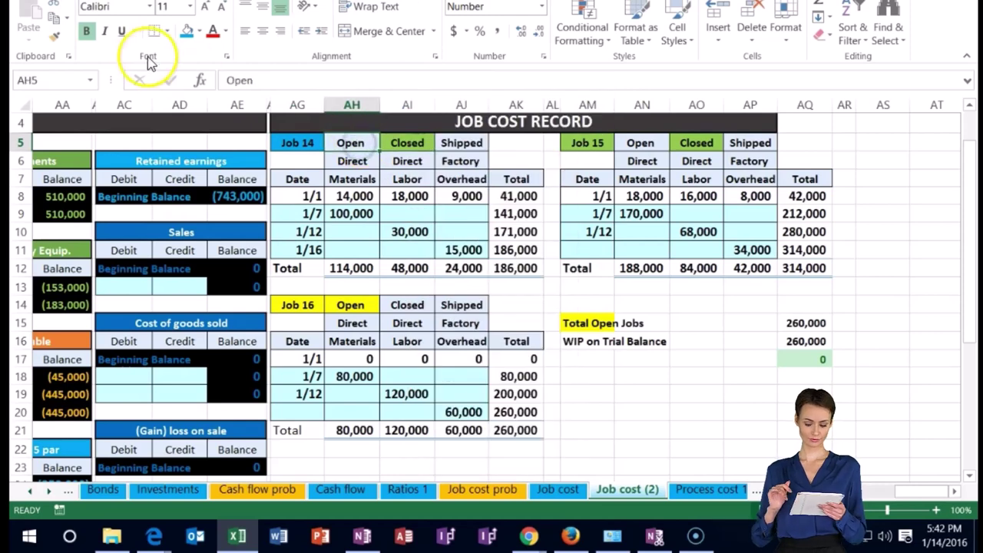
pyautogui.click(52, 32)
pyautogui.click(397, 141)
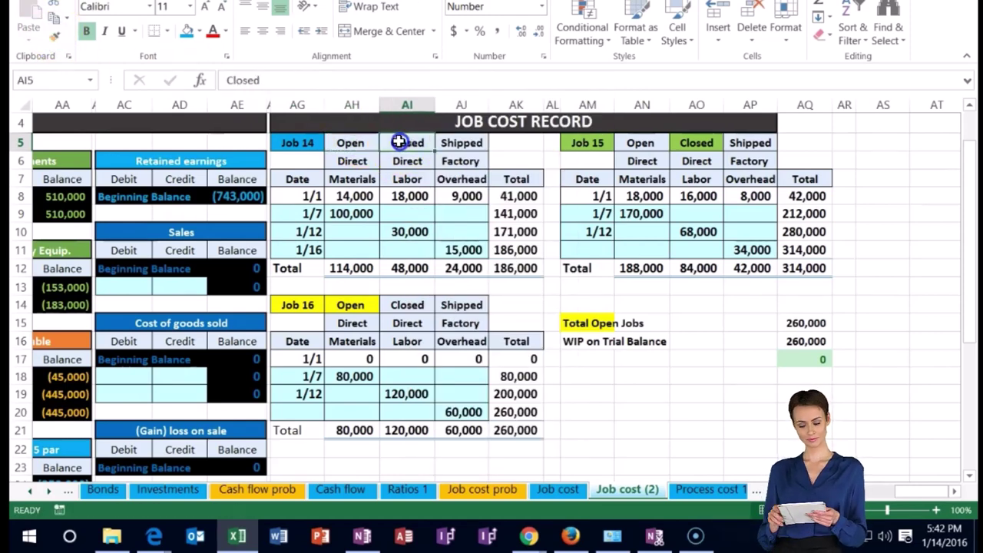
# Step: Fill Job 14's Shipped status cell in AJ5 with light blue
pyautogui.click(464, 146)
pyautogui.rightClick(463, 145)
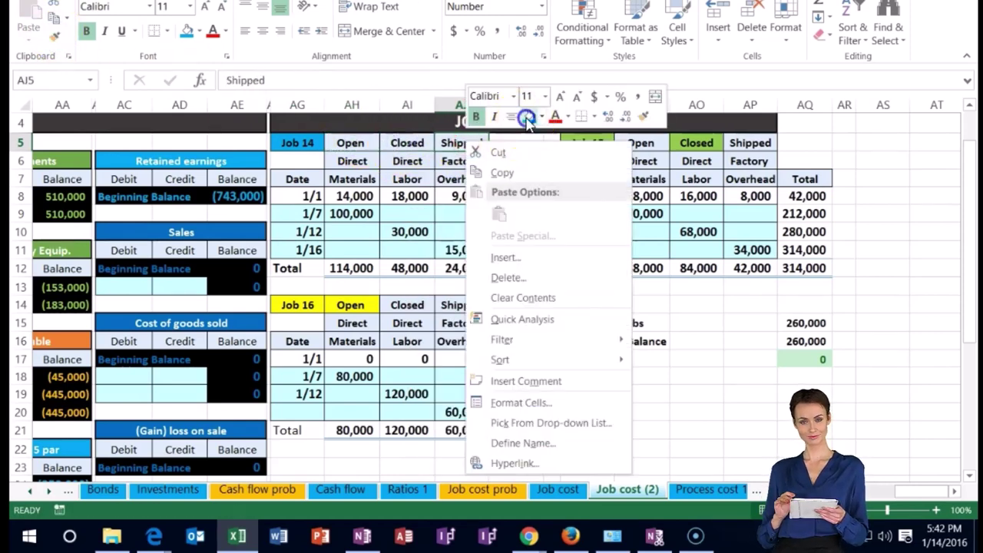
pyautogui.click(528, 116)
# Step: Examine Job 14's total cost in AK12 and its direct materials column on the job cost record
pyautogui.click(461, 214)
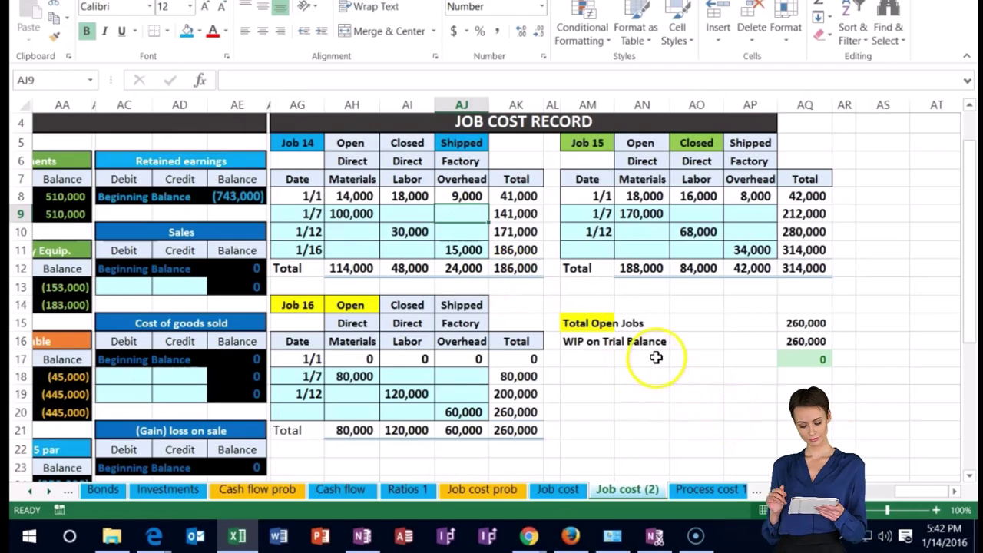
pyautogui.click(530, 267)
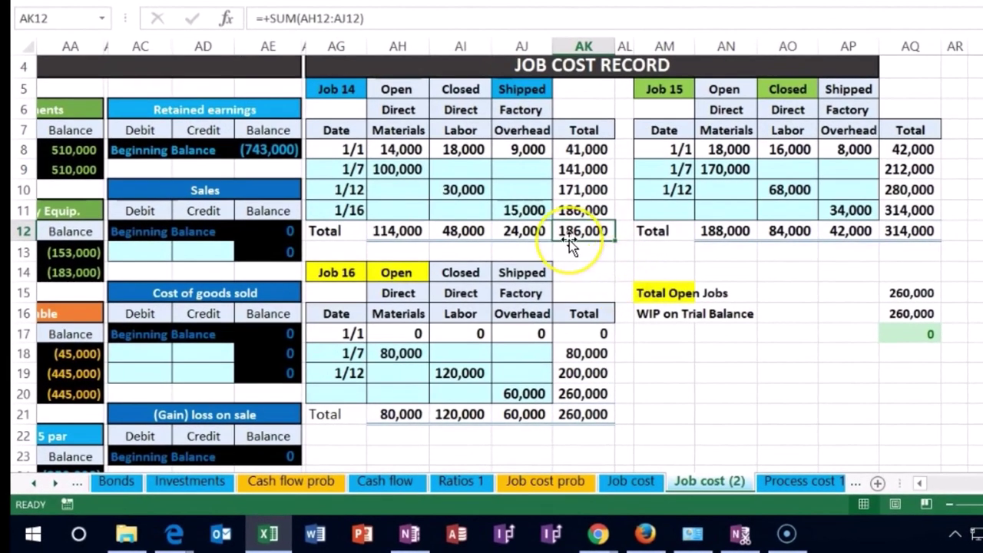
pyautogui.click(400, 132)
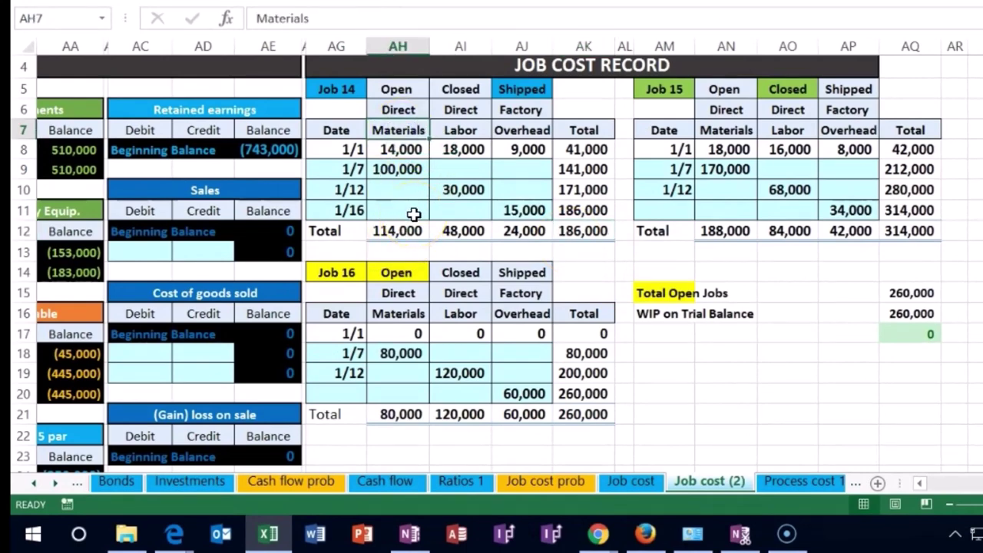
# Step: Return to the journal entries and enter 186,000 as the Cost of goods sold debit in I16
pyautogui.press('Right')
pyautogui.press('Right')
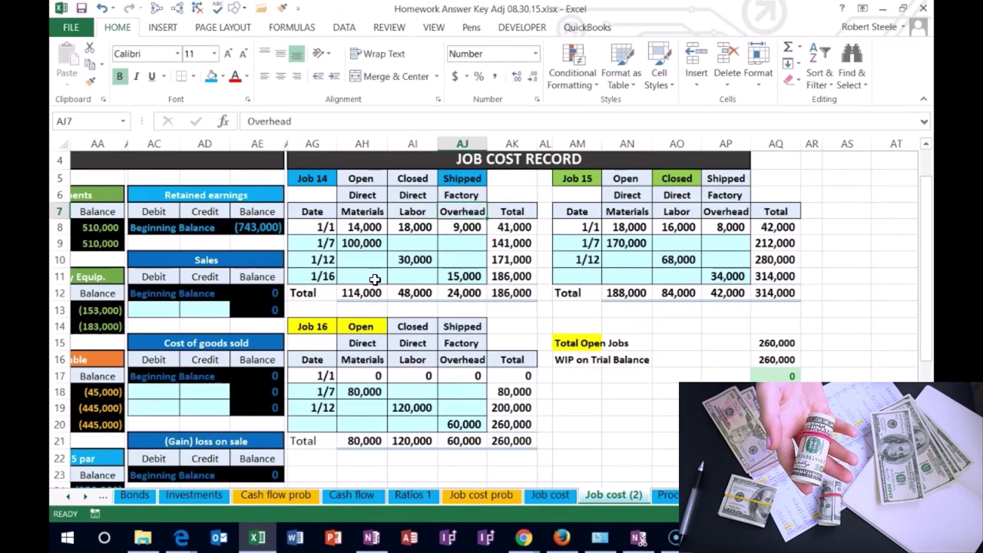
pyautogui.press('Left')
pyautogui.press('Left')
pyautogui.press('Left')
pyautogui.press('Left')
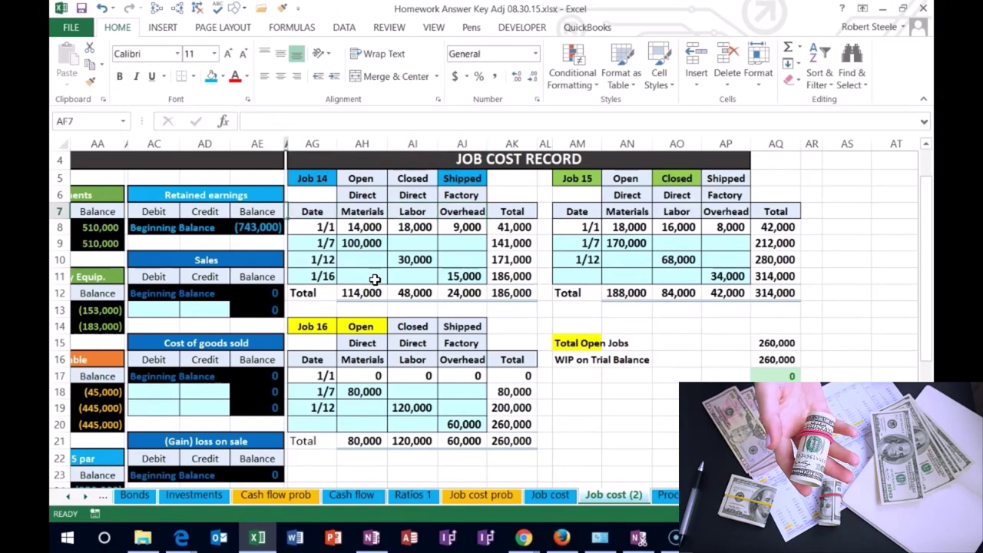
pyautogui.press('Left')
pyautogui.press('Left')
pyautogui.press('Left')
pyautogui.press('Left')
pyautogui.press('Left')
pyautogui.press('Left')
pyautogui.press('Left')
pyautogui.press('Left')
pyautogui.press('Left')
pyautogui.press('Left')
pyautogui.press('Left')
pyautogui.press('Left')
pyautogui.press('Left')
pyautogui.press('Left')
pyautogui.press('Left')
pyautogui.press('Left')
pyautogui.press('Left')
pyautogui.press('Left')
pyautogui.press('Left')
pyautogui.press('Left')
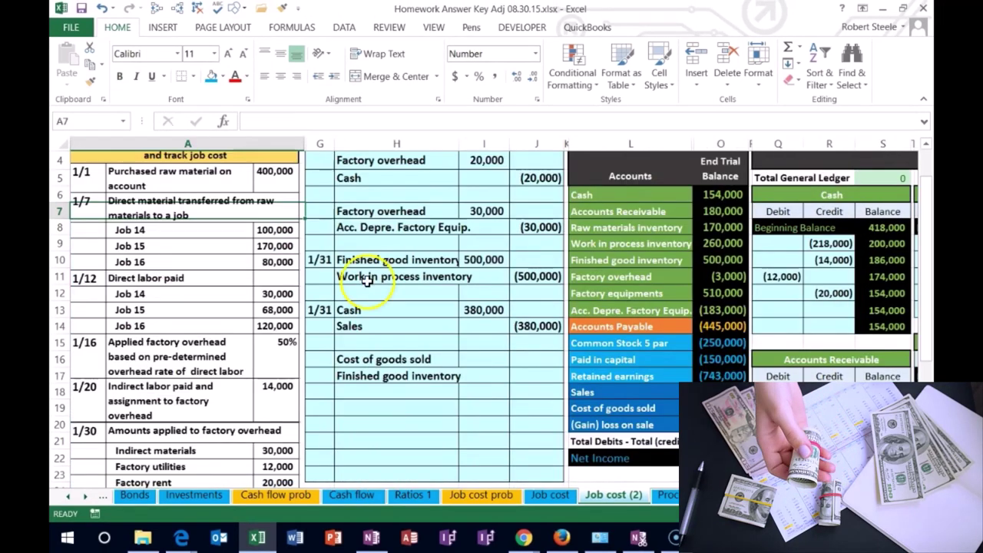
pyautogui.click(496, 356)
pyautogui.write('186')
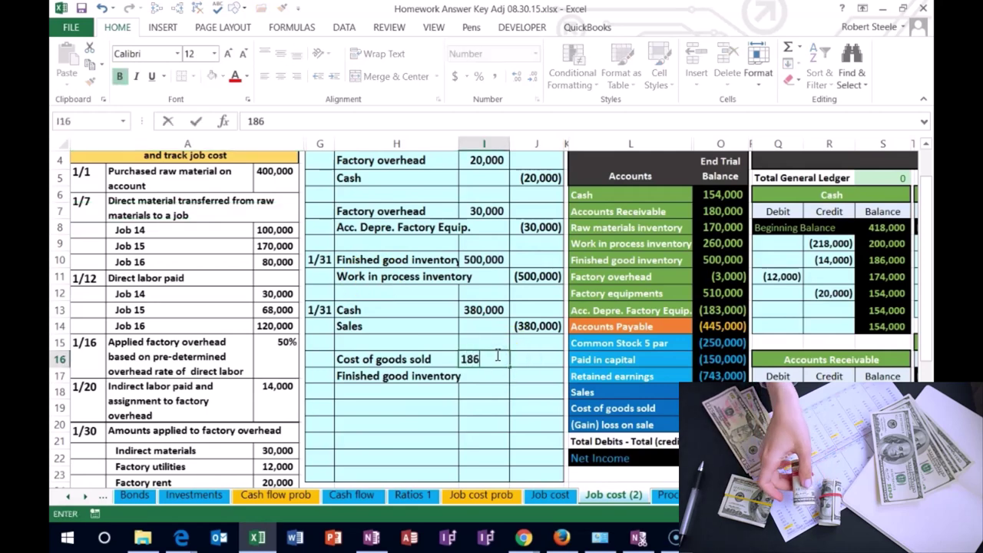
pyautogui.write(',000')
pyautogui.press('Return')
# Step: Credit Finished good inventory in J17 with the negative of the Cost of goods sold debit in I16
pyautogui.press('Right')
pyautogui.write('-')
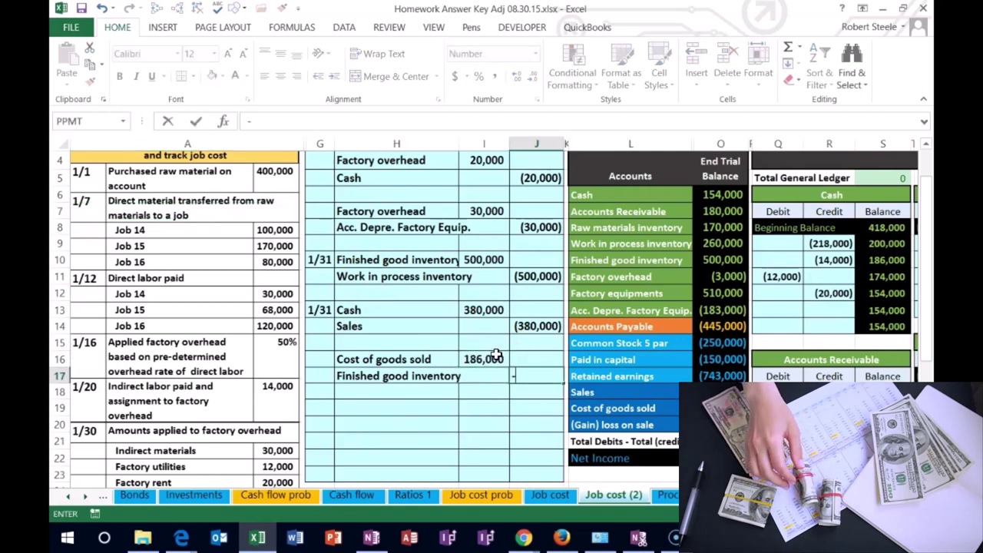
pyautogui.press('Left')
pyautogui.press('Return')
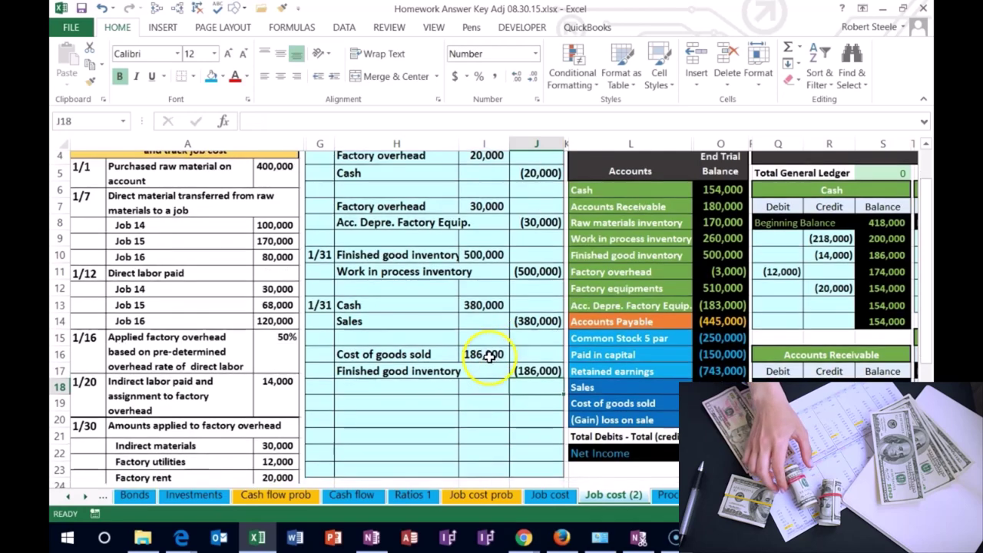
# Step: Post the cash sale's debit to the Cash ledger account by linking Q13 to the journal amount in I13
pyautogui.scroll(-2, 489, 357)
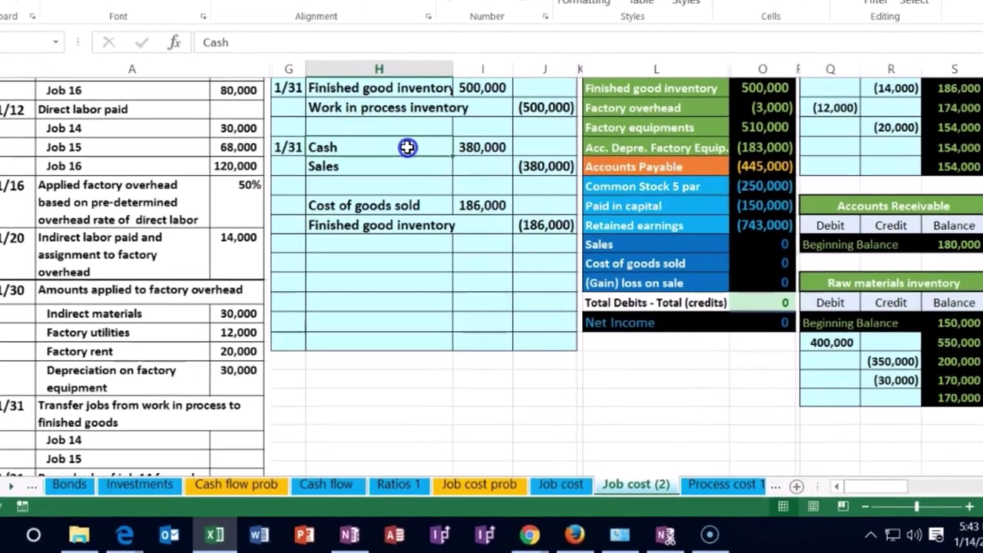
pyautogui.moveTo(407, 210); pyautogui.dragTo(528, 220)
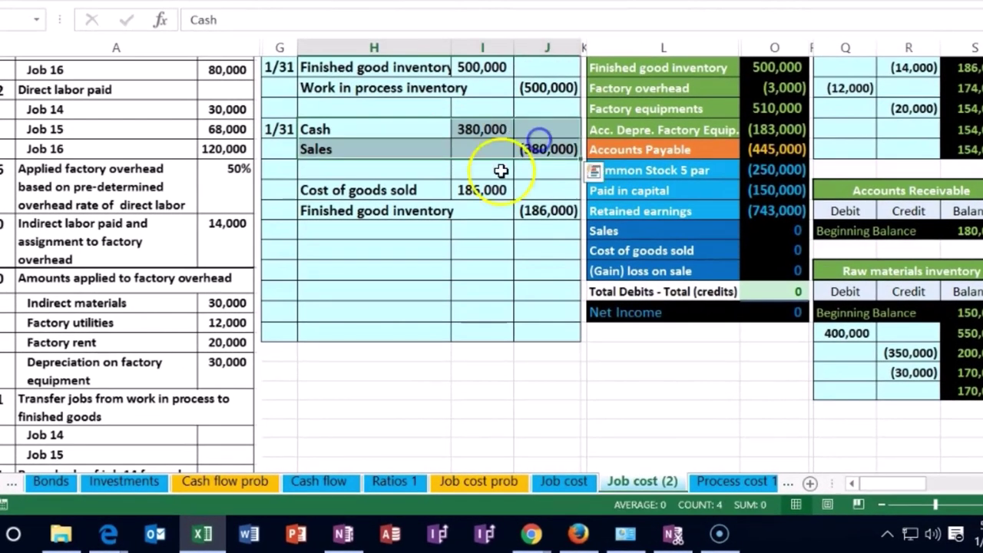
pyautogui.moveTo(374, 192); pyautogui.dragTo(513, 210)
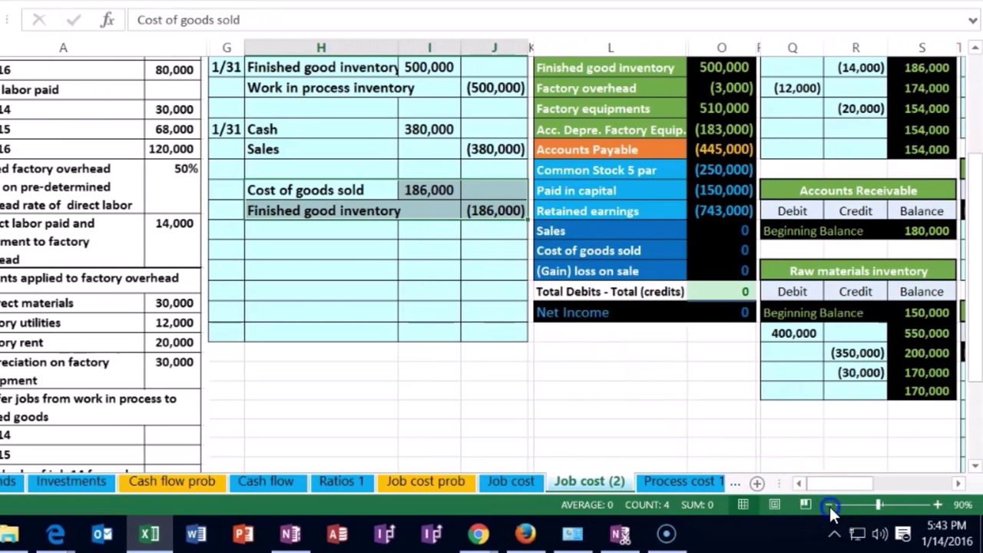
pyautogui.click(830, 505)
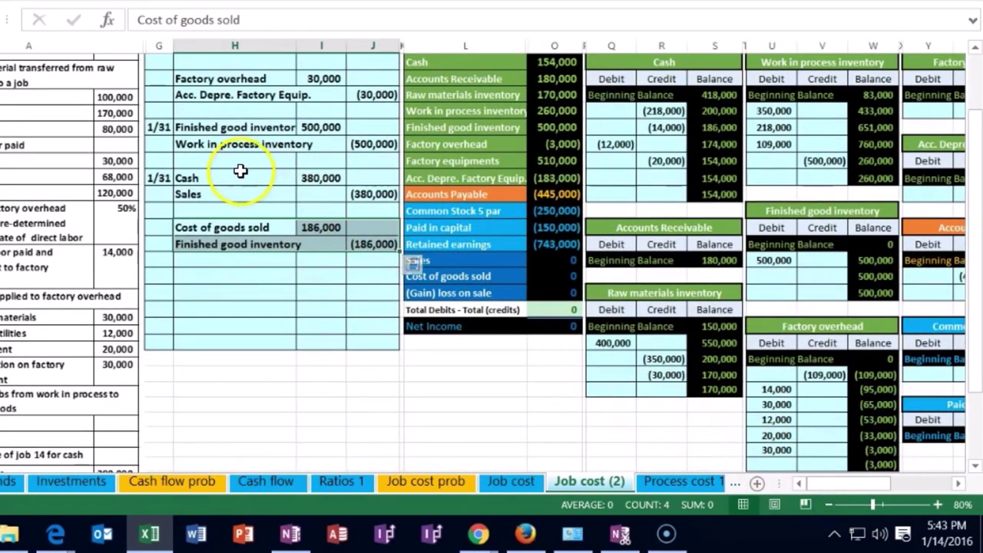
pyautogui.moveTo(240, 170); pyautogui.dragTo(318, 178)
pyautogui.click(959, 483)
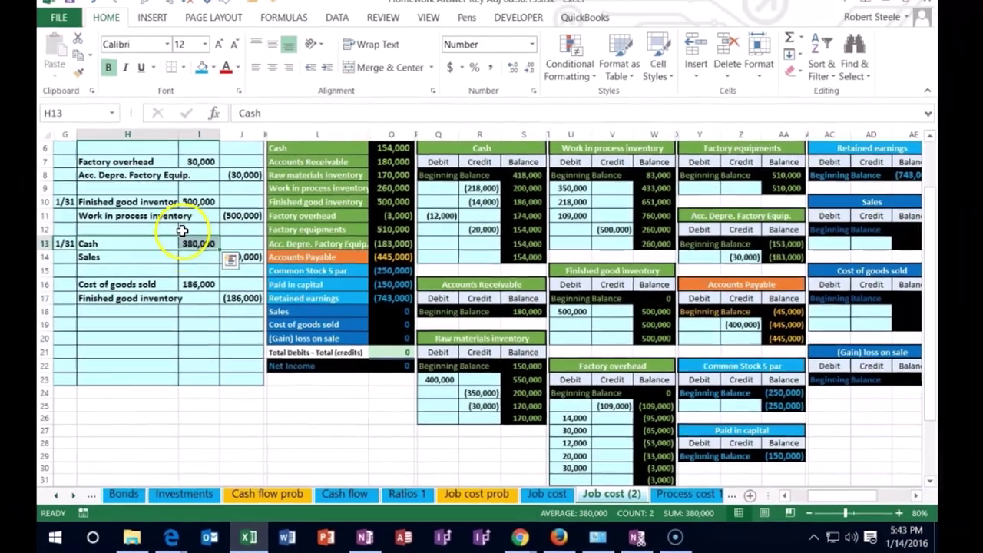
pyautogui.scroll(1, 273, 160)
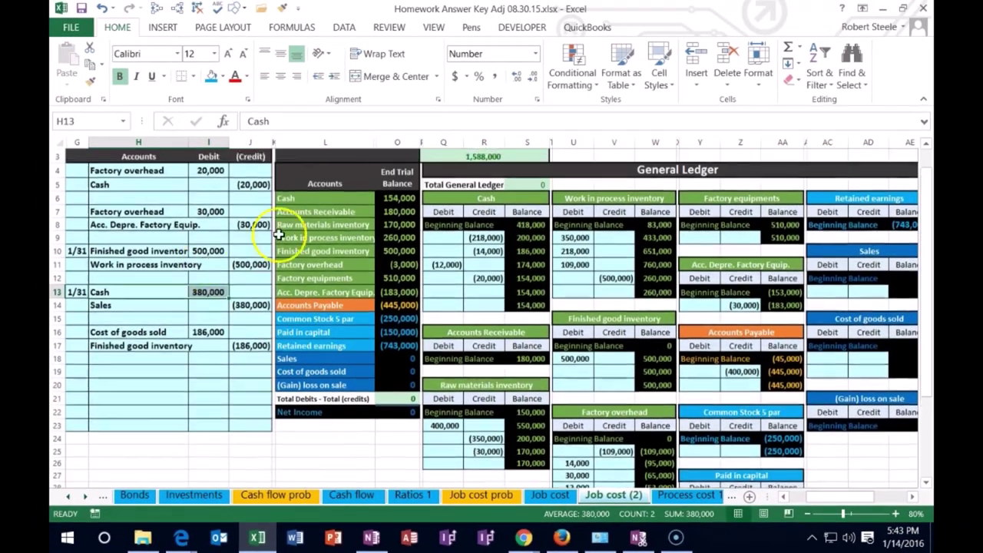
pyautogui.moveTo(303, 198); pyautogui.dragTo(395, 201)
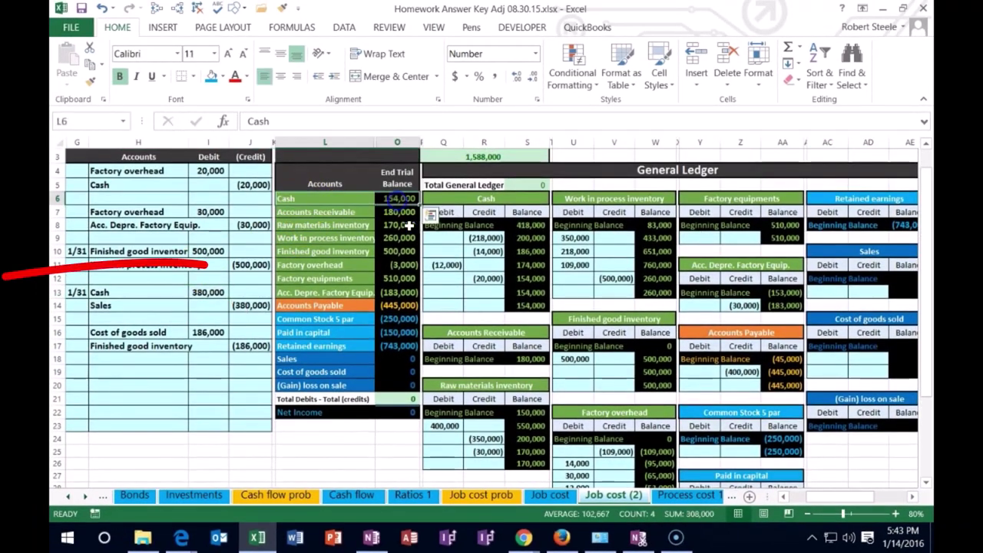
pyautogui.moveTo(145, 211); pyautogui.dragTo(192, 321)
pyautogui.click(448, 293)
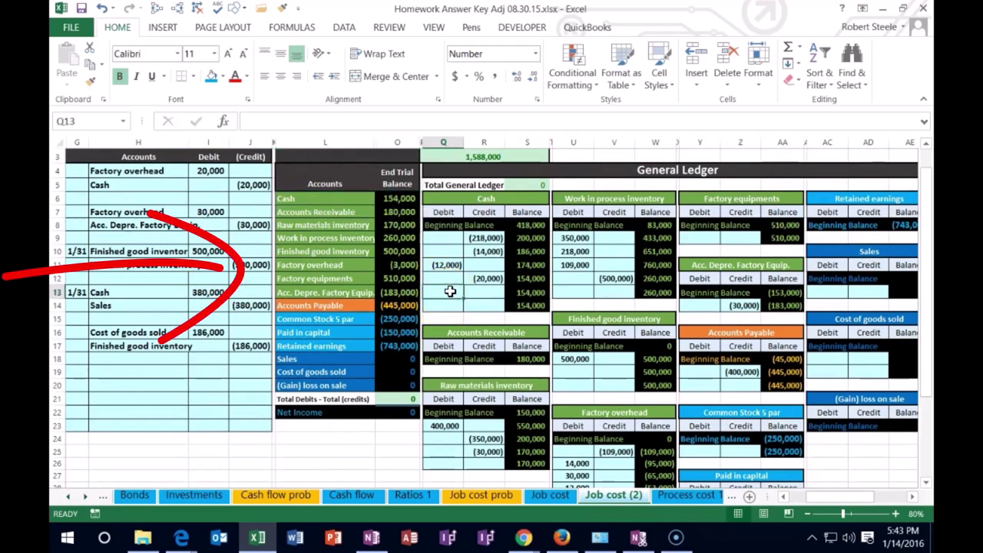
pyautogui.write('=')
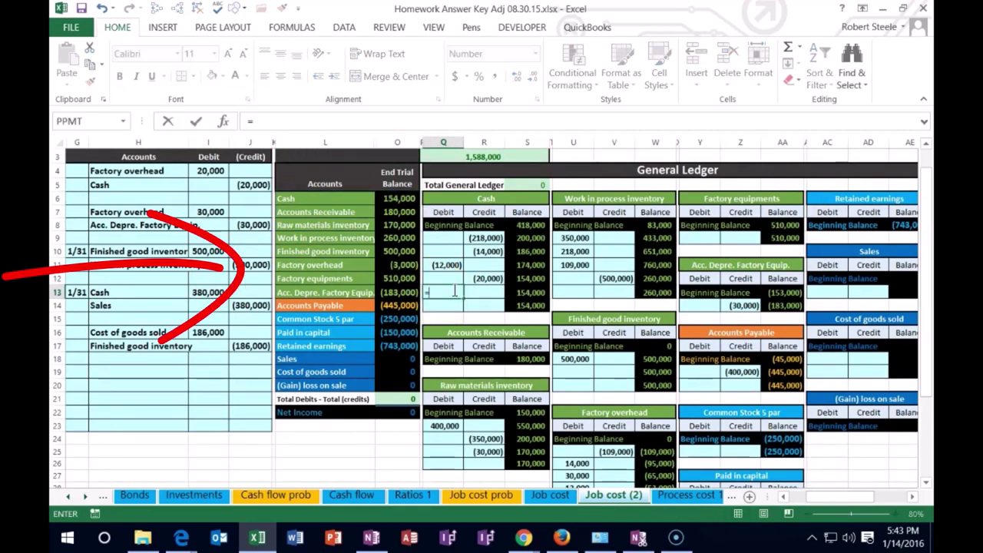
pyautogui.click(201, 293)
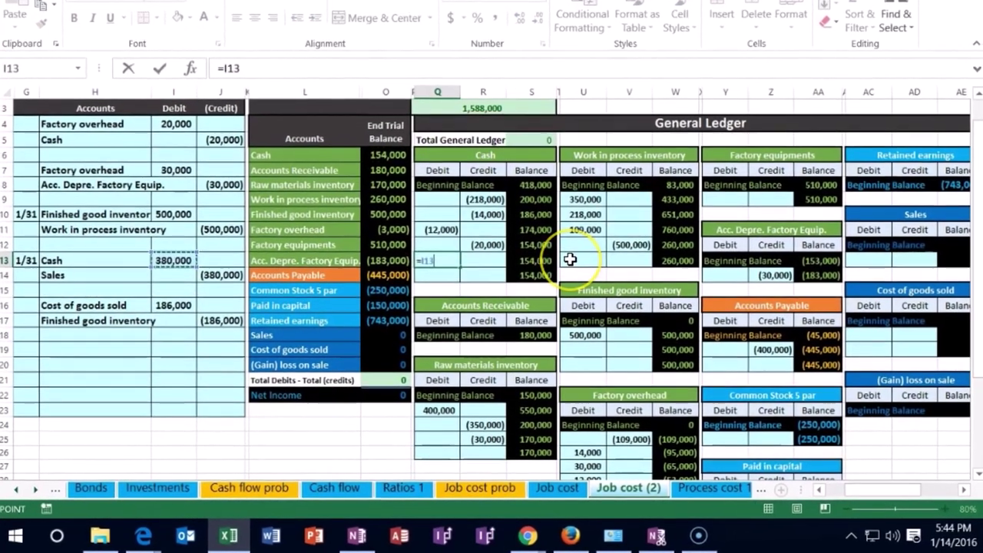
pyautogui.press('Return')
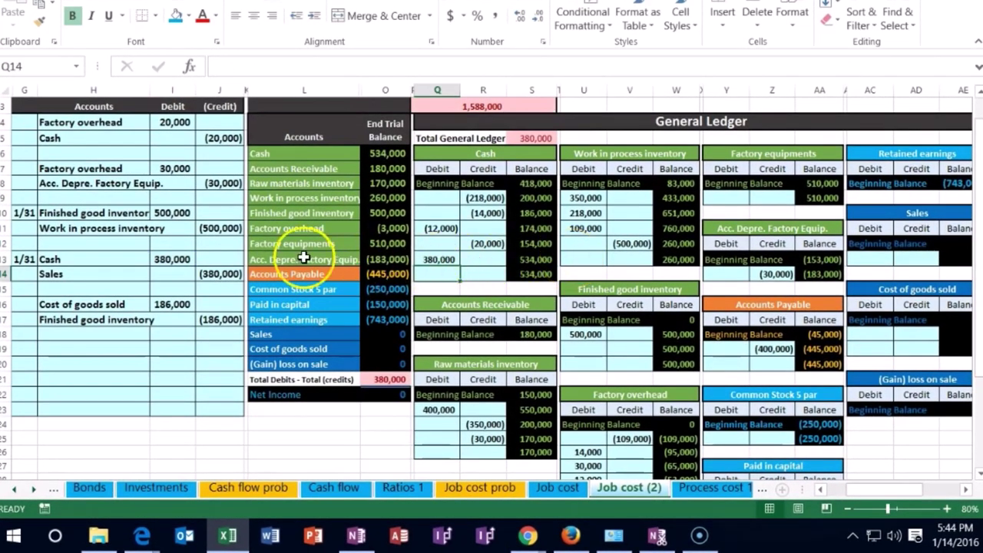
# Step: Post the sale's credit to the Sales ledger account by linking AD13 to the journal amount in J14
pyautogui.click(112, 274)
pyautogui.moveTo(112, 274); pyautogui.dragTo(198, 274)
pyautogui.moveTo(261, 334); pyautogui.dragTo(372, 338)
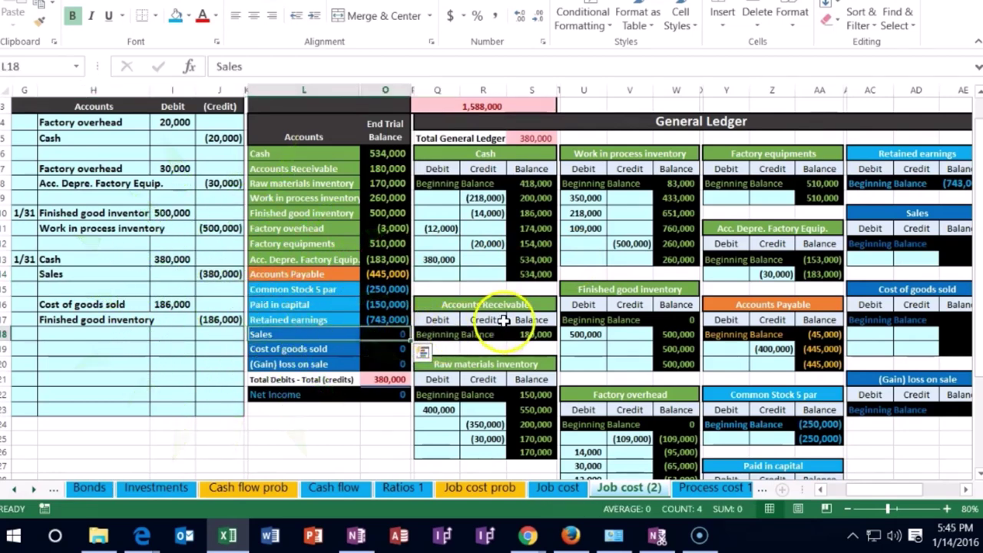
pyautogui.click(914, 260)
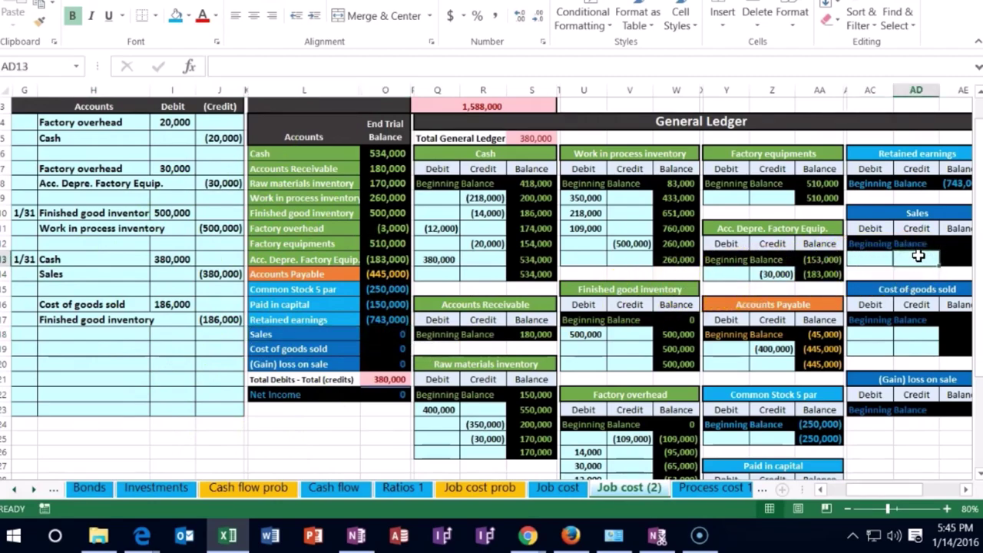
pyautogui.click(918, 257)
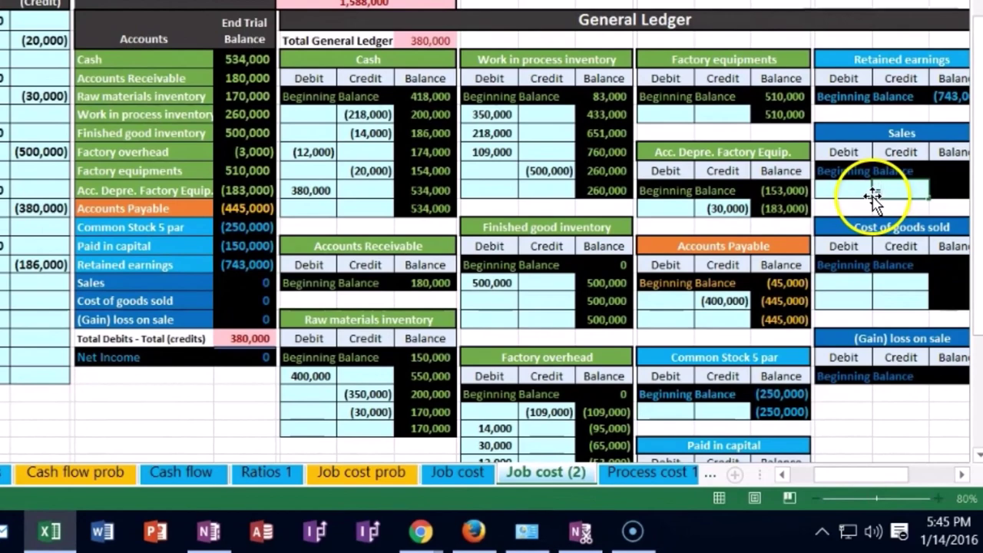
pyautogui.write('=')
pyautogui.click(46, 207)
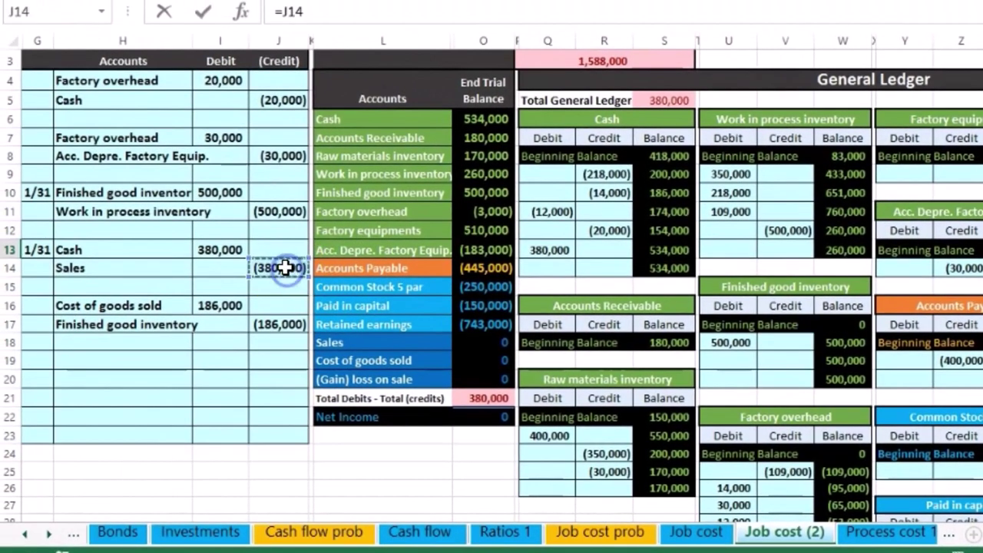
pyautogui.press('Return')
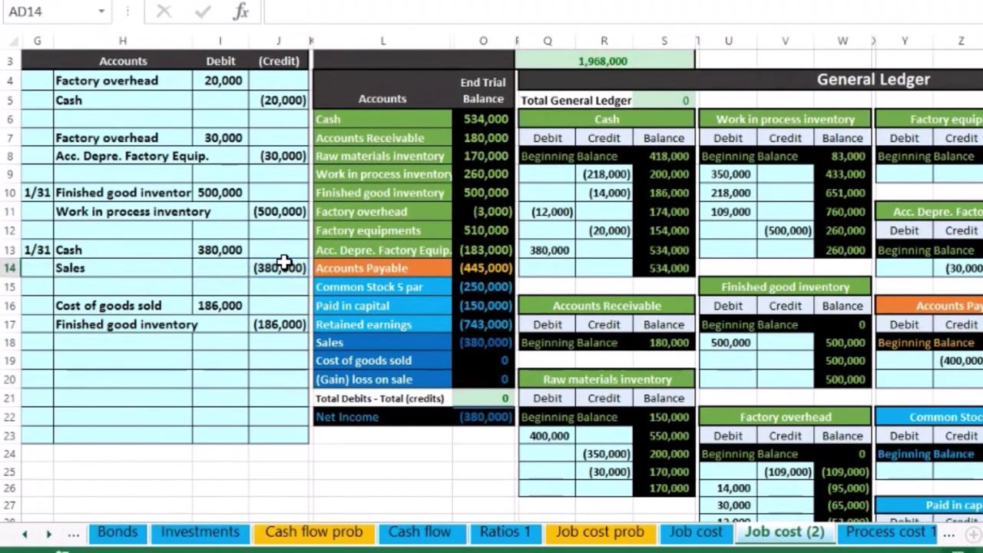
# Step: Post the Cost of goods sold debit to its ledger account by linking AC18 to the journal amount in I16
pyautogui.moveTo(329, 350); pyautogui.dragTo(457, 343)
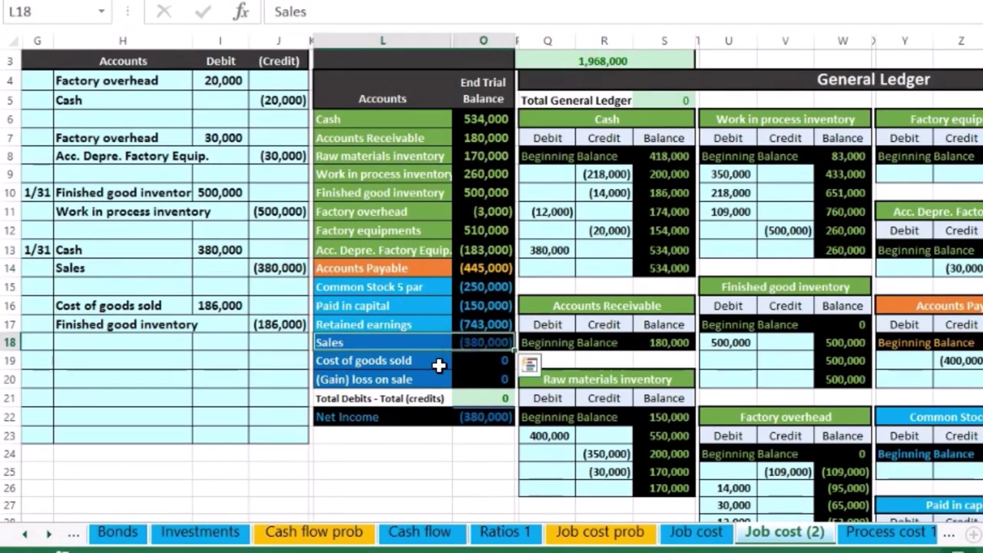
pyautogui.doubleClick(453, 415)
pyautogui.press('Return')
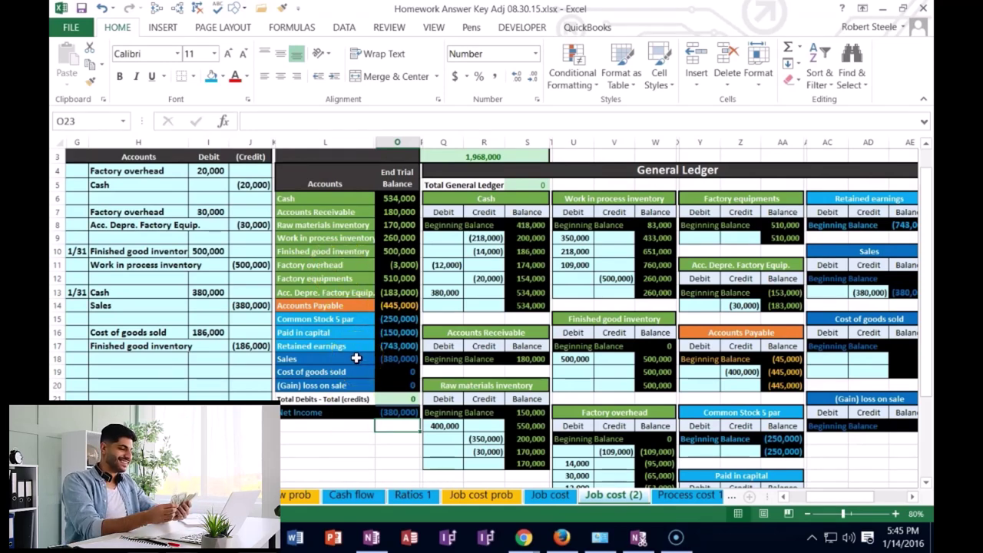
pyautogui.click(184, 333)
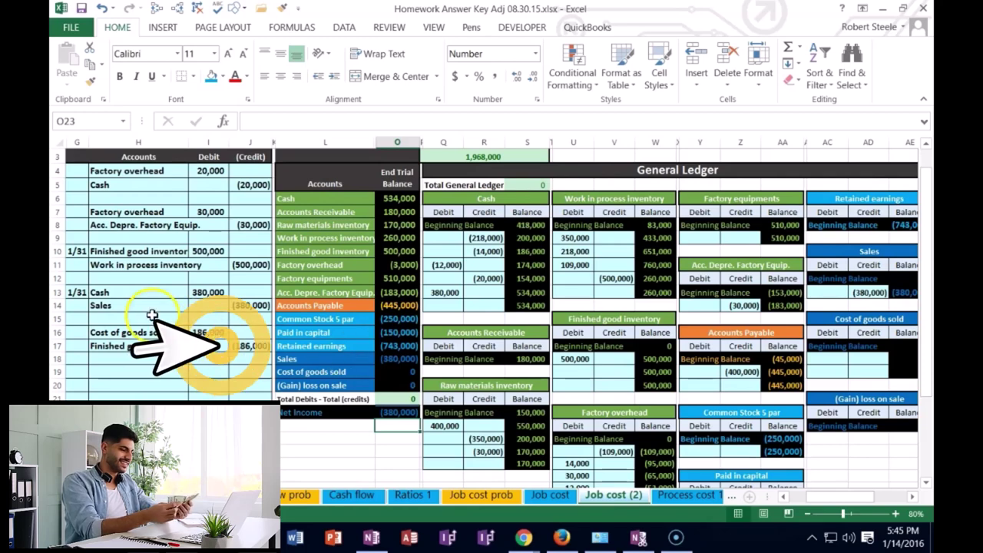
pyautogui.moveTo(184, 333); pyautogui.dragTo(208, 333)
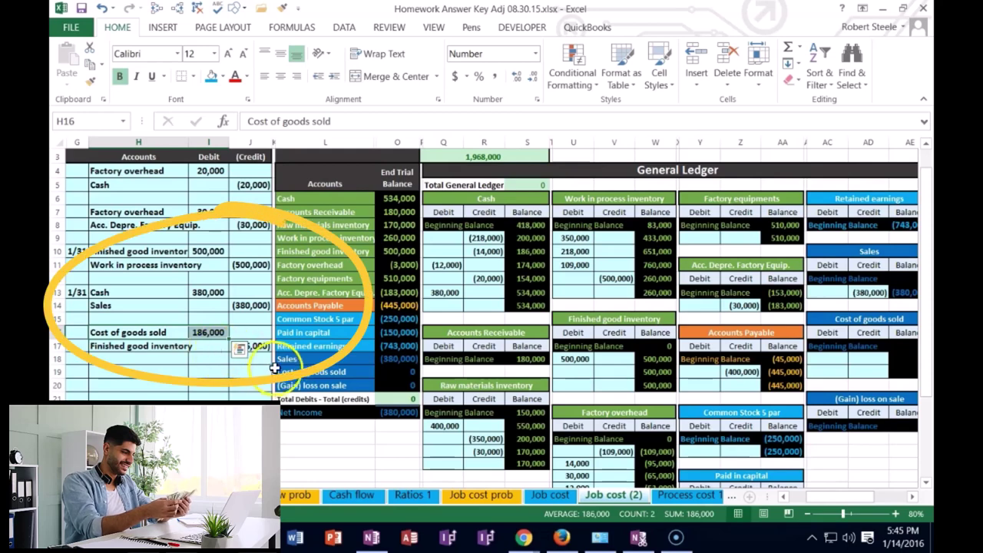
pyautogui.moveTo(280, 372); pyautogui.dragTo(407, 378)
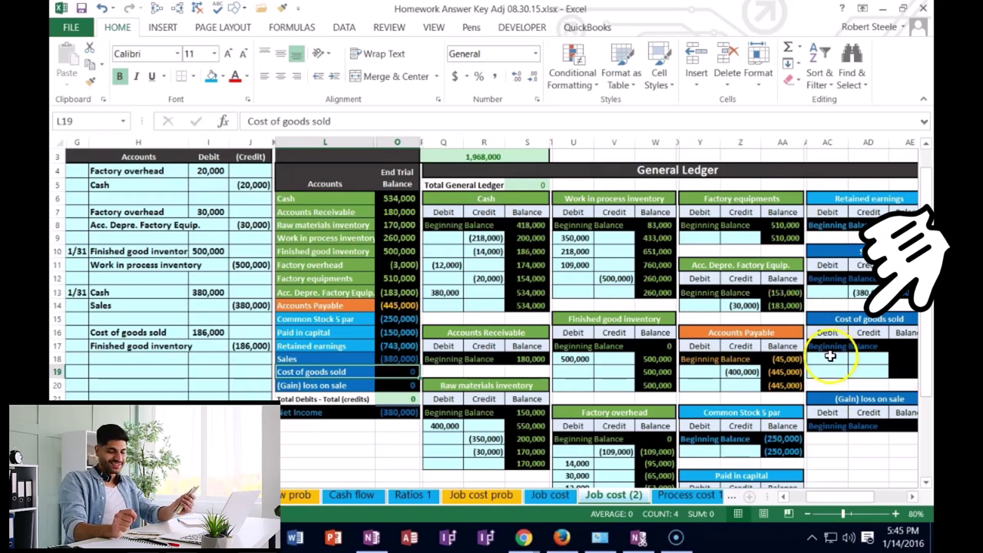
pyautogui.click(830, 356)
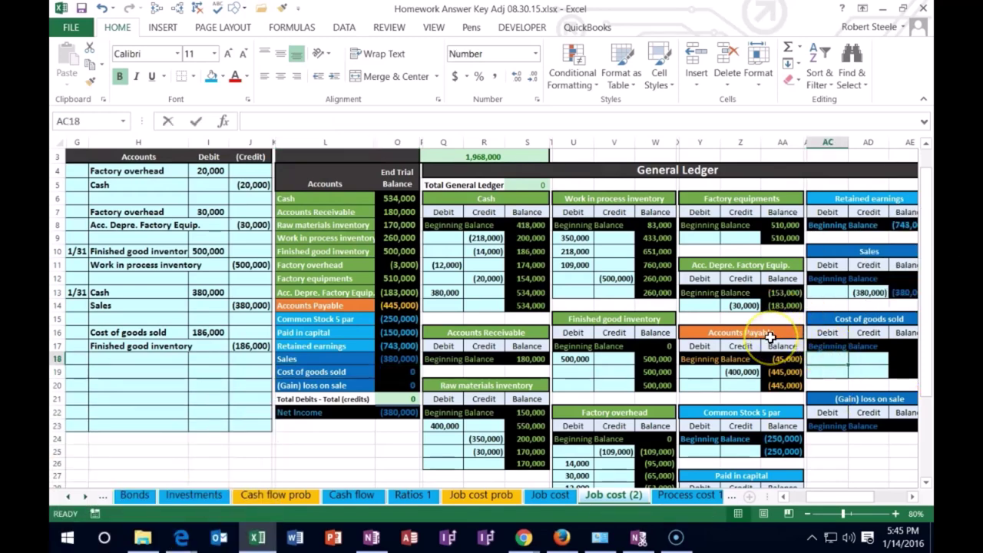
pyautogui.write('=')
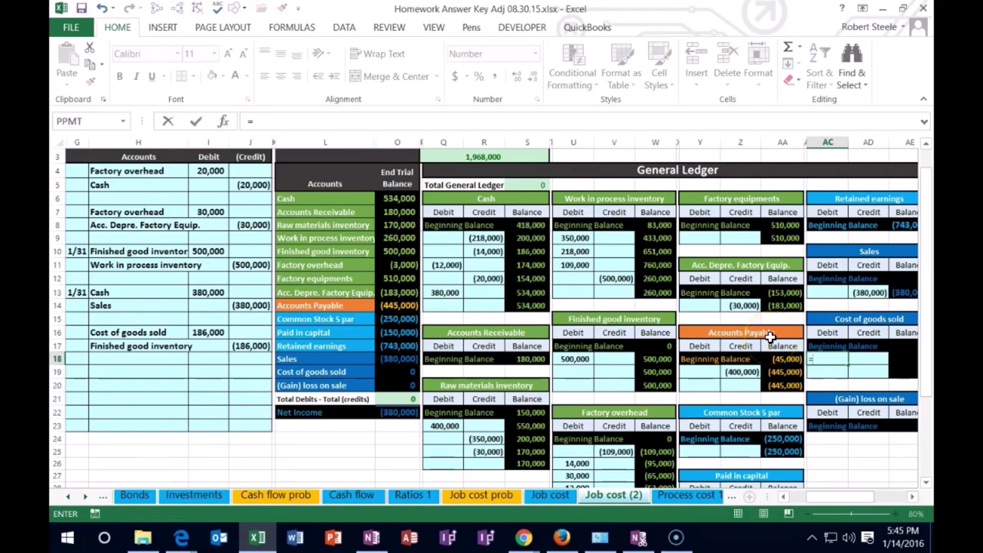
pyautogui.click(223, 334)
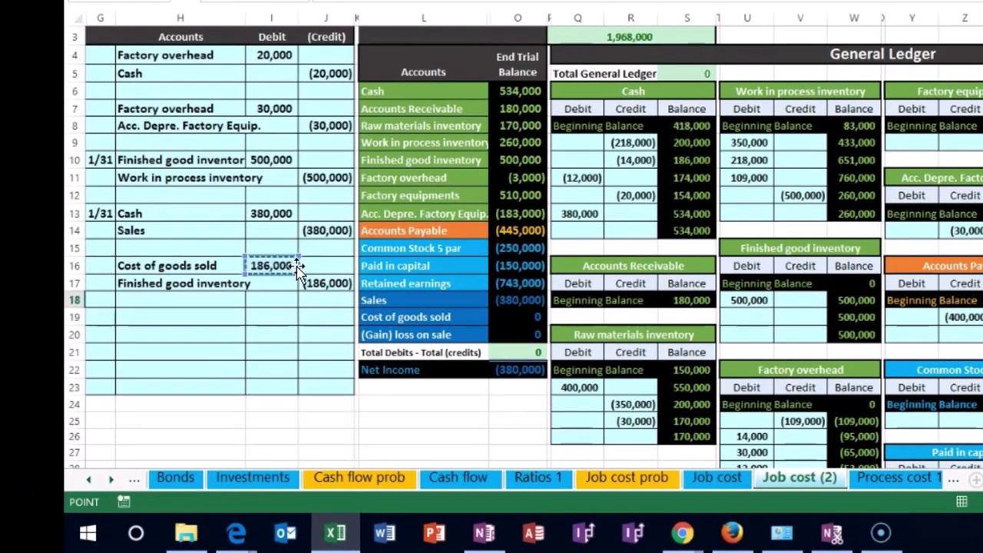
pyautogui.press('Return')
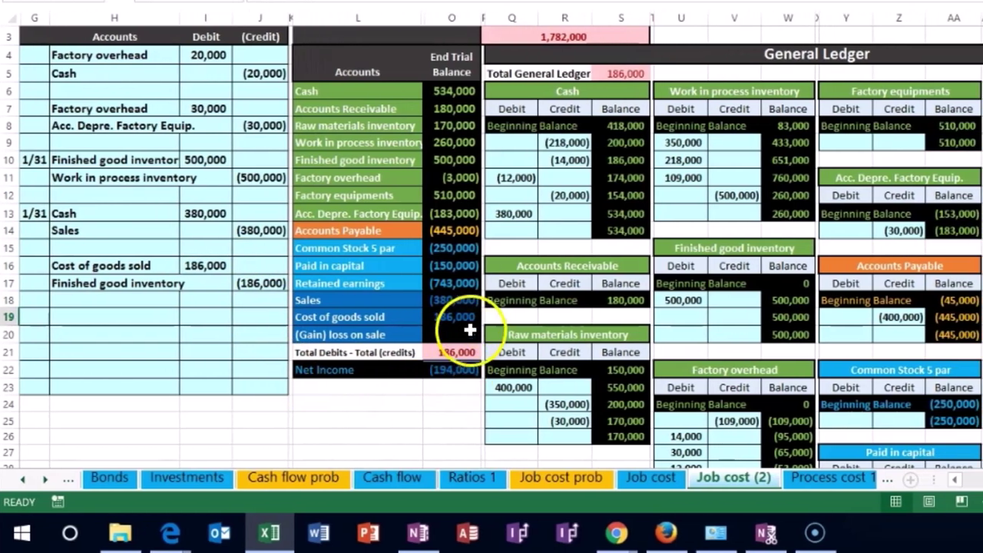
# Step: Examine the combined Sales and Cost of goods sold balances in O18:O19 and the journal's Finished good inventory credit in row 17
pyautogui.click(472, 304)
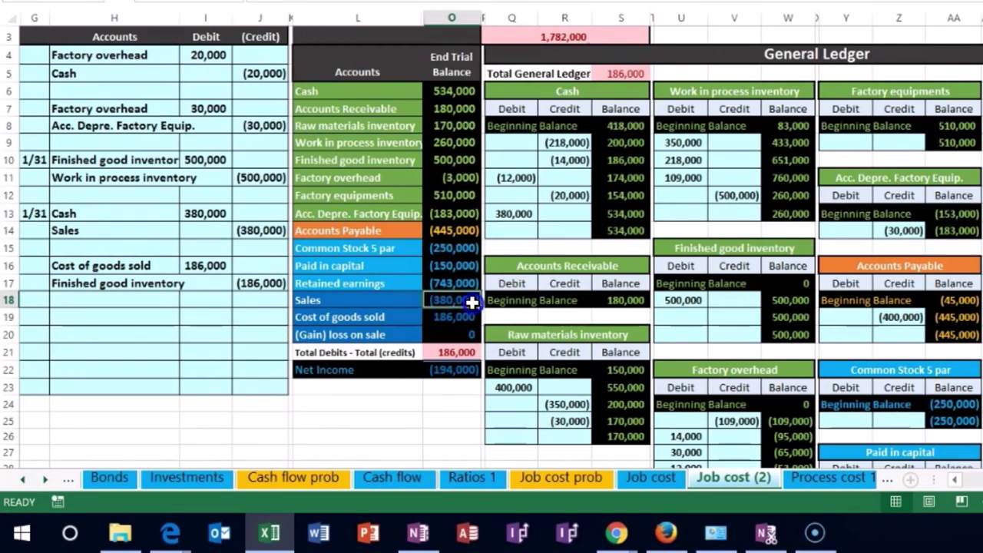
pyautogui.moveTo(472, 303); pyautogui.dragTo(467, 318)
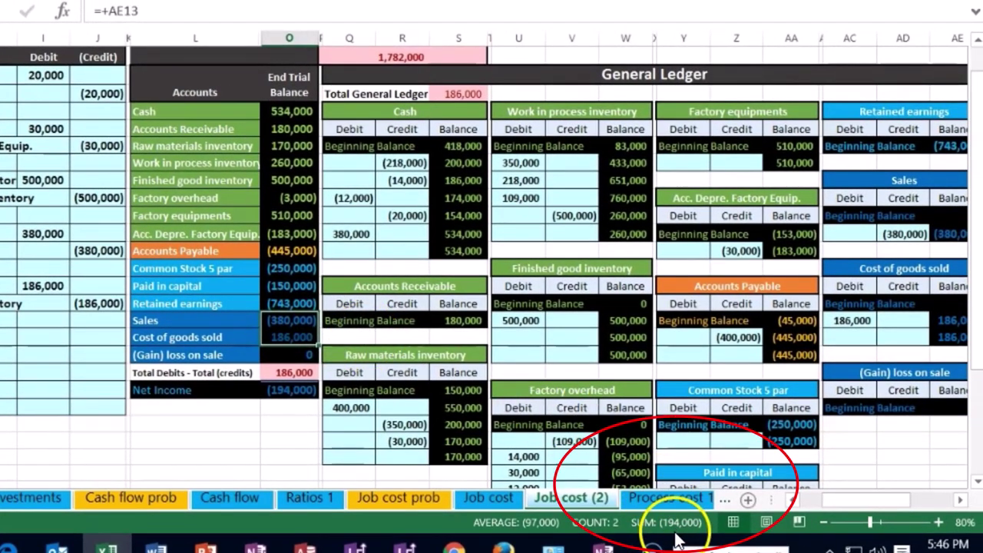
pyautogui.click(284, 338)
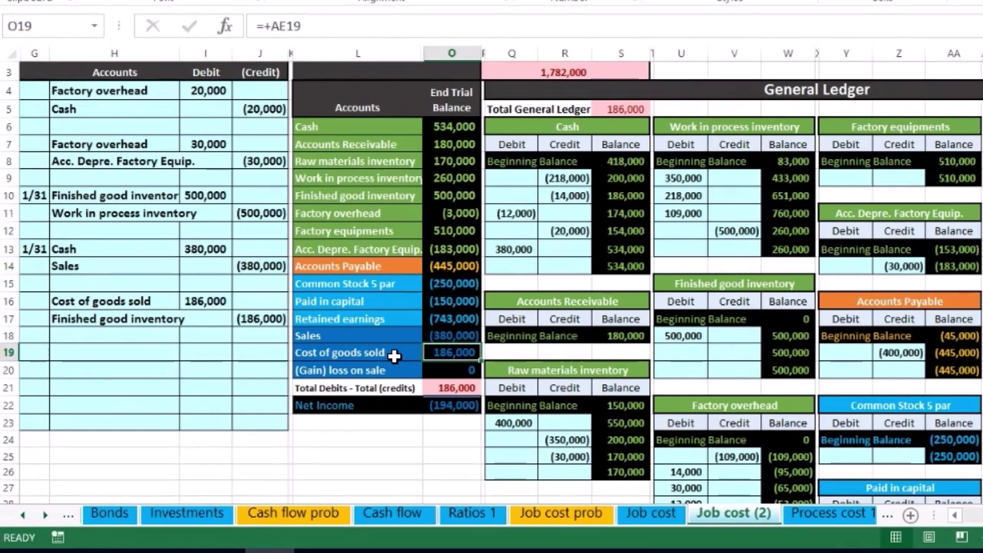
pyautogui.moveTo(135, 318); pyautogui.dragTo(255, 313)
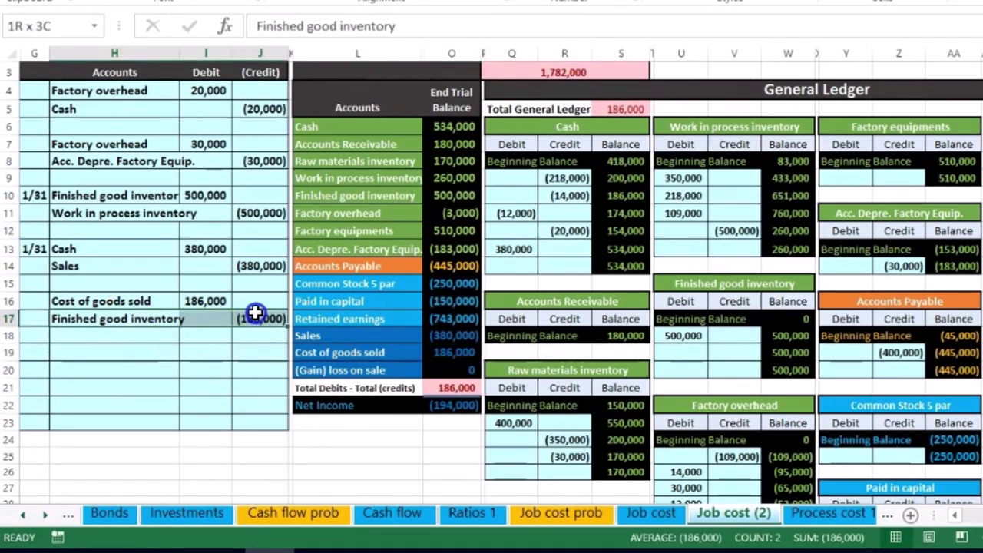
# Step: Post the Finished good inventory credit to its ledger account by linking V19 to the journal amount in J17
pyautogui.click(367, 193)
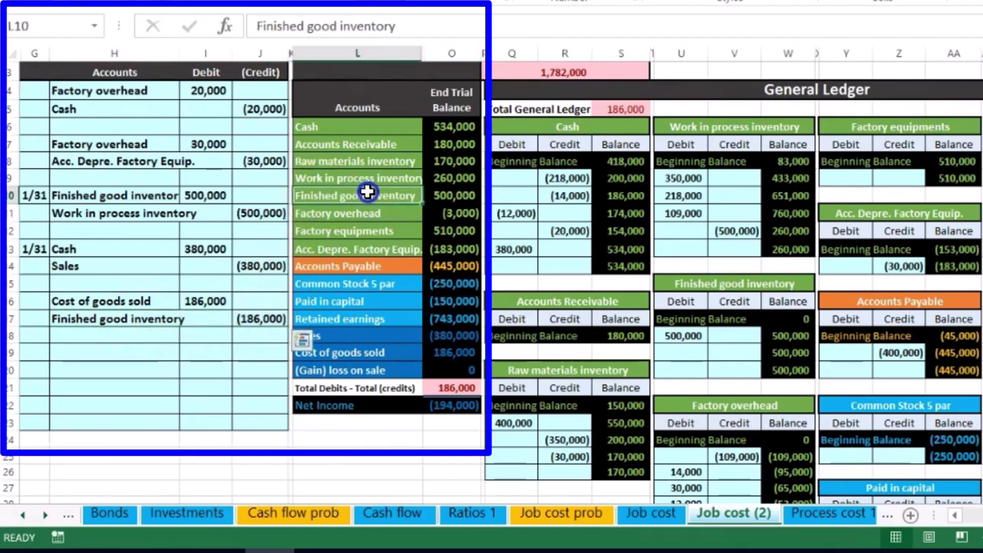
pyautogui.moveTo(368, 193); pyautogui.dragTo(443, 192)
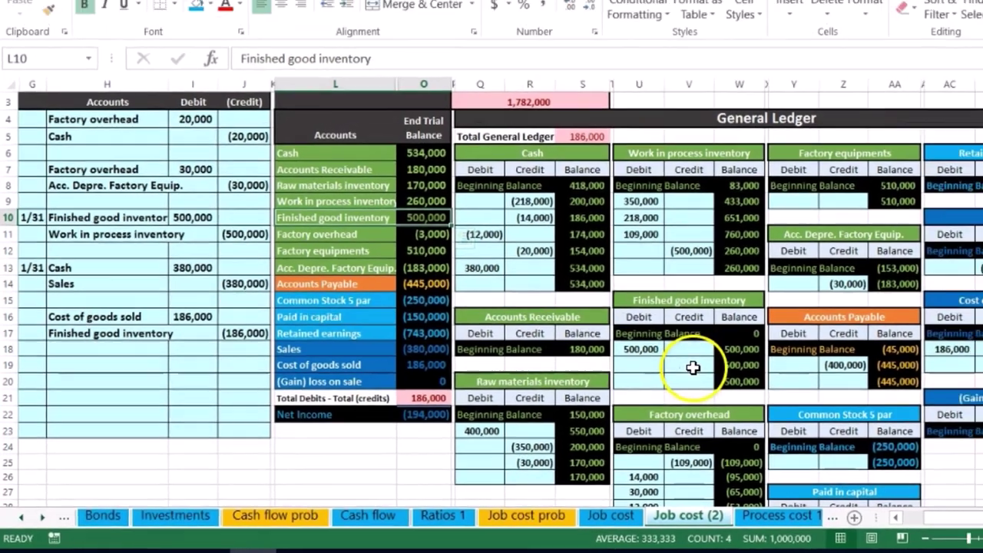
pyautogui.click(693, 368)
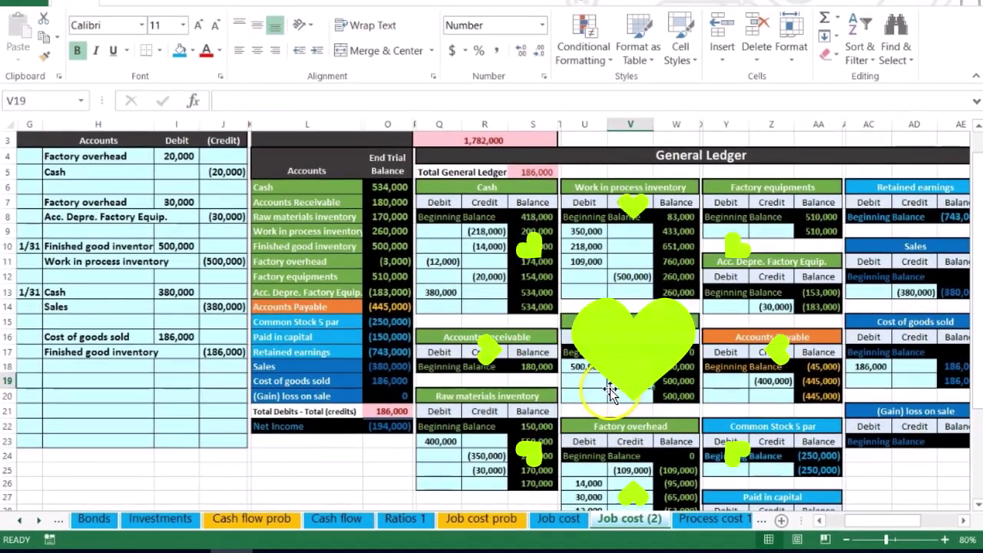
pyautogui.write('=')
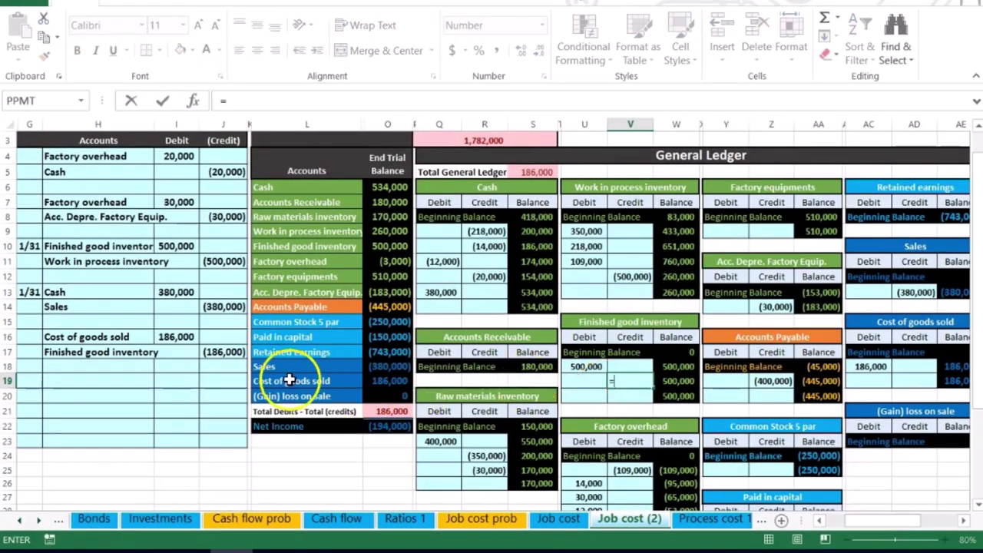
pyautogui.click(224, 351)
pyautogui.press('Return')
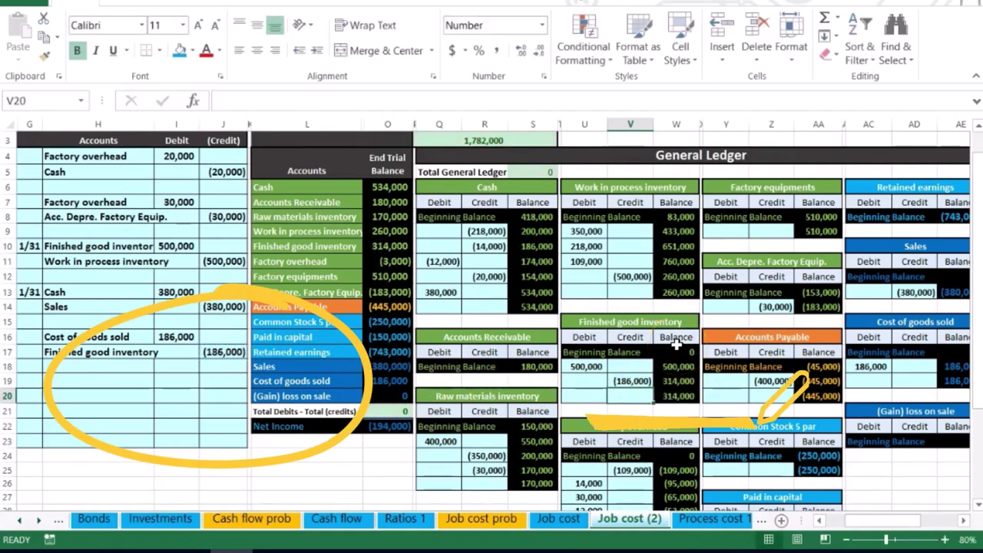
# Step: Compare the Finished good inventory ledger balance with the Job 15 total, and check the Job 16 and Job 14 totals in the job cost record
pyautogui.press('Up')
pyautogui.press('Right')
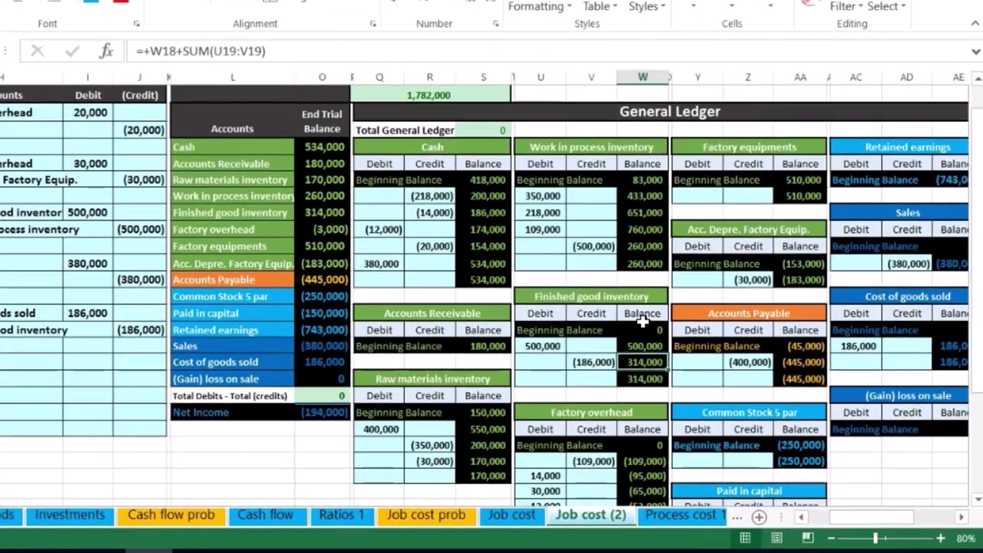
pyautogui.press('Right')
pyautogui.press('Right')
pyautogui.press('Right')
pyautogui.press('Right')
pyautogui.press('Right')
pyautogui.press('Right')
pyautogui.press('Right')
pyautogui.press('Right')
pyautogui.press('Right')
pyautogui.press('Right')
pyautogui.press('Right')
pyautogui.press('Right')
pyautogui.press('Right')
pyautogui.press('Right')
pyautogui.press('Right')
pyautogui.press('Right')
pyautogui.press('Right')
pyautogui.press('Right')
pyautogui.press('Right')
pyautogui.press('Right')
pyautogui.press('Right')
pyautogui.press('Right')
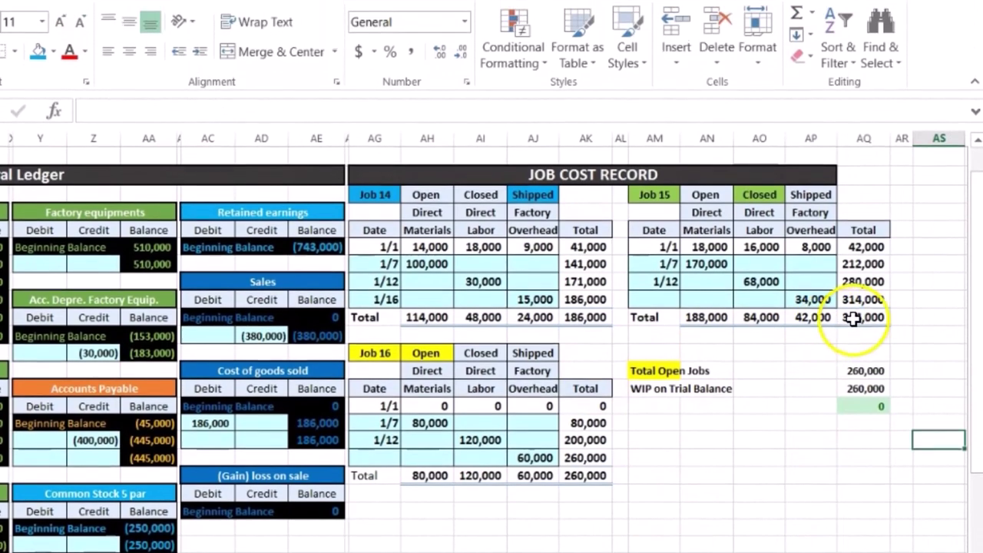
pyautogui.click(854, 319)
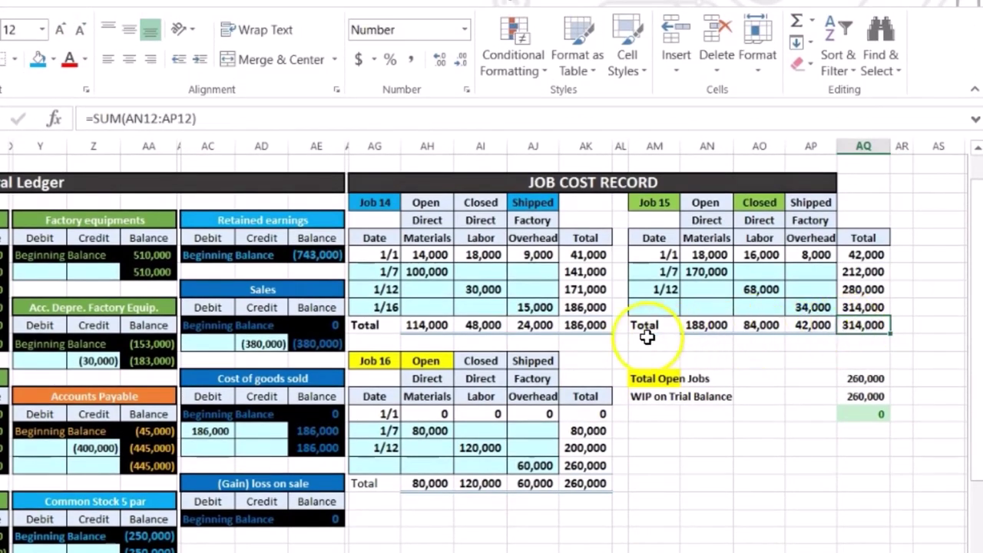
pyautogui.click(575, 482)
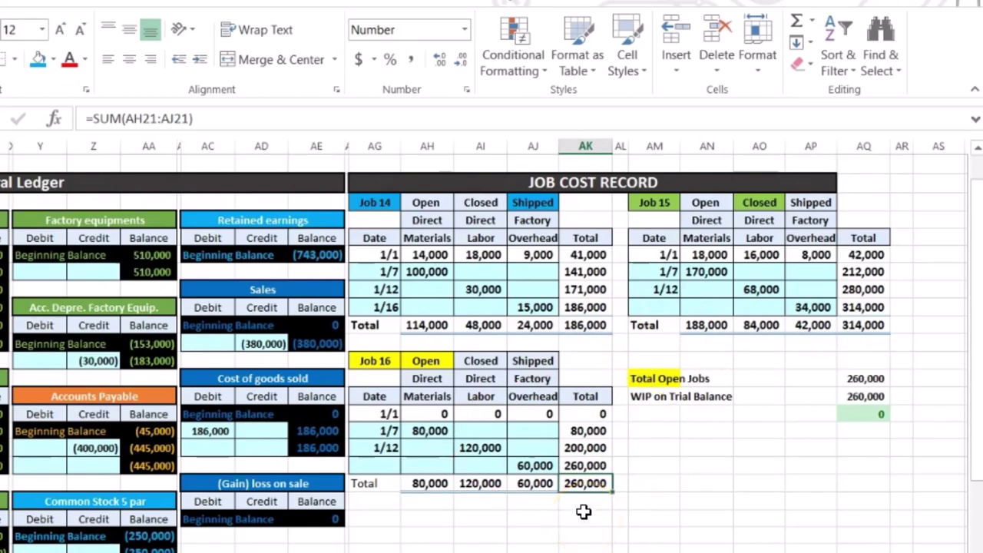
pyautogui.click(590, 327)
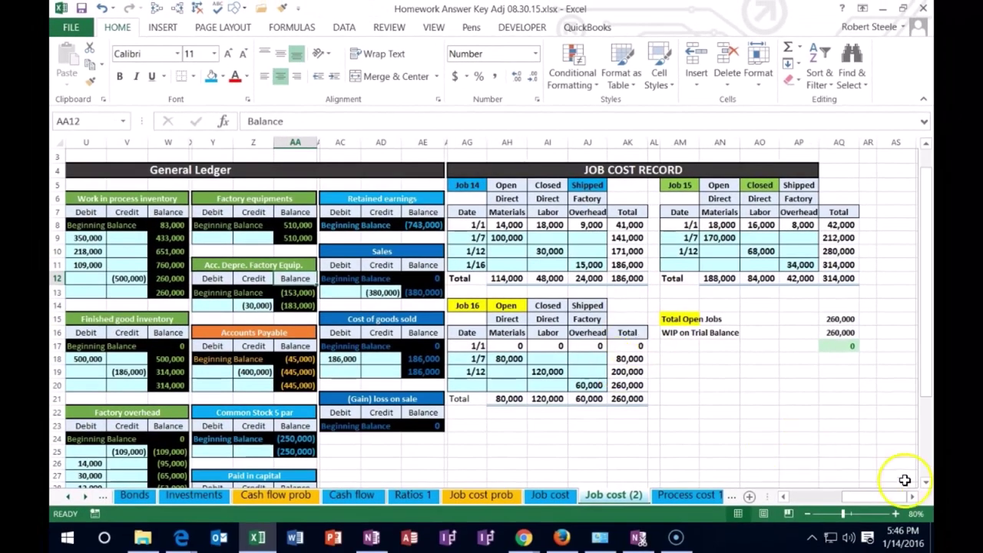
# Step: Examine the transaction list for the remaining 1/31 entry that adjusts under- or over-applied factory overhead
pyautogui.click(897, 520)
pyautogui.click(897, 519)
pyautogui.click(754, 434)
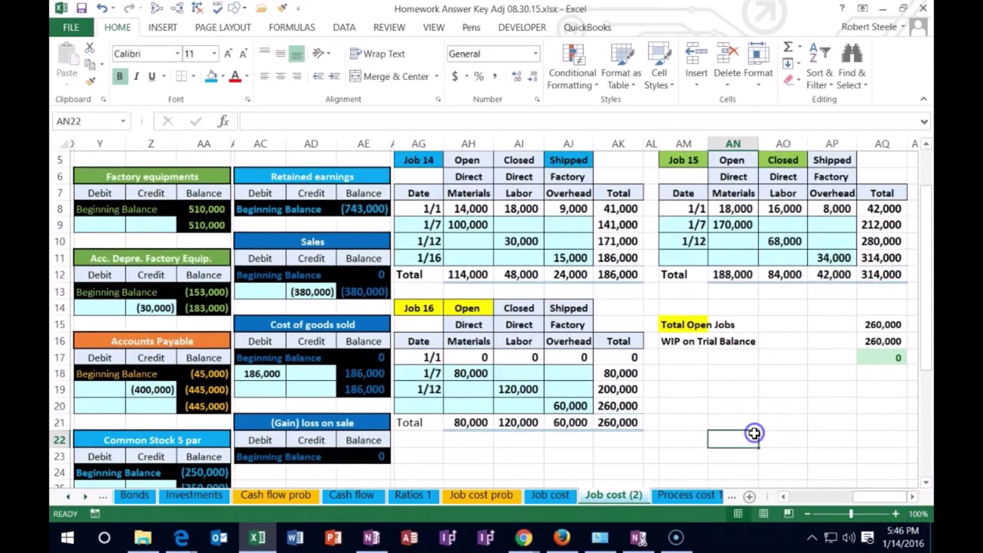
pyautogui.press('Left')
pyautogui.press('Left')
pyautogui.press('Left')
pyautogui.press('Left')
pyautogui.press('Left')
pyautogui.press('Left')
pyautogui.press('Left')
pyautogui.press('Left')
pyautogui.press('Left')
pyautogui.press('Left')
pyautogui.press('Left')
pyautogui.press('Left')
pyautogui.press('Left')
pyautogui.press('Left')
pyautogui.press('Left')
pyautogui.press('Left')
pyautogui.press('Left')
pyautogui.press('Left')
pyautogui.press('Left')
pyautogui.press('Left')
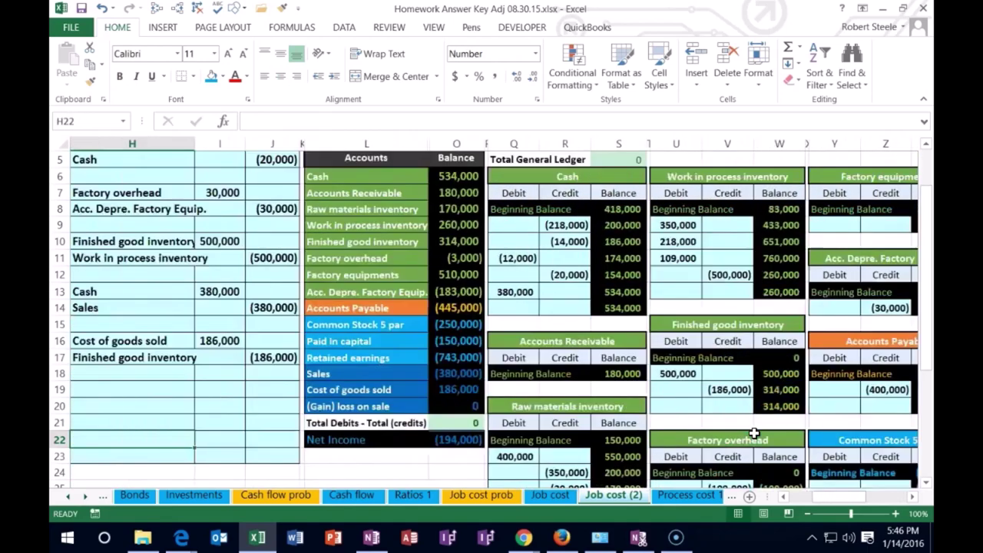
pyautogui.press('Right')
pyautogui.press('Right')
pyautogui.scroll(-3, 507, 331)
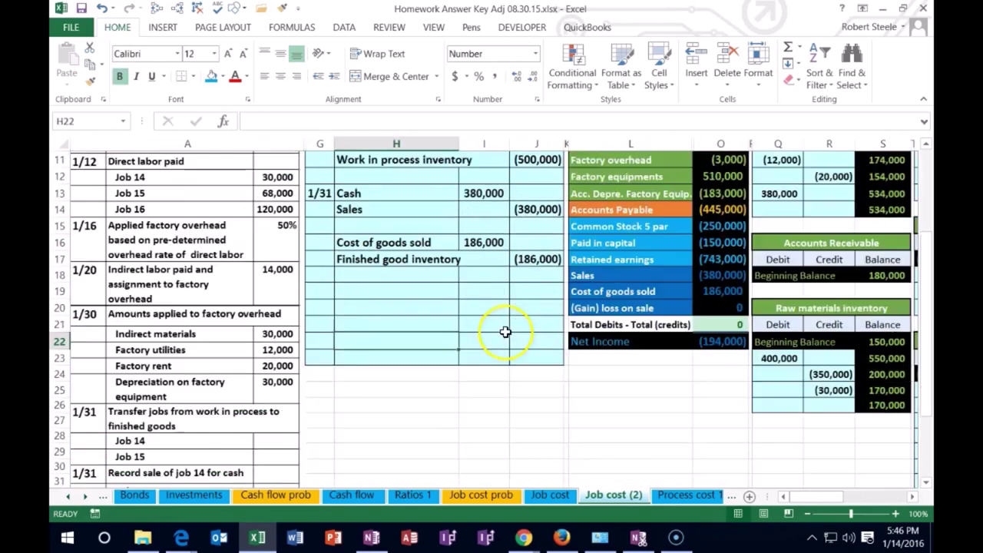
pyautogui.scroll(-1, 508, 330)
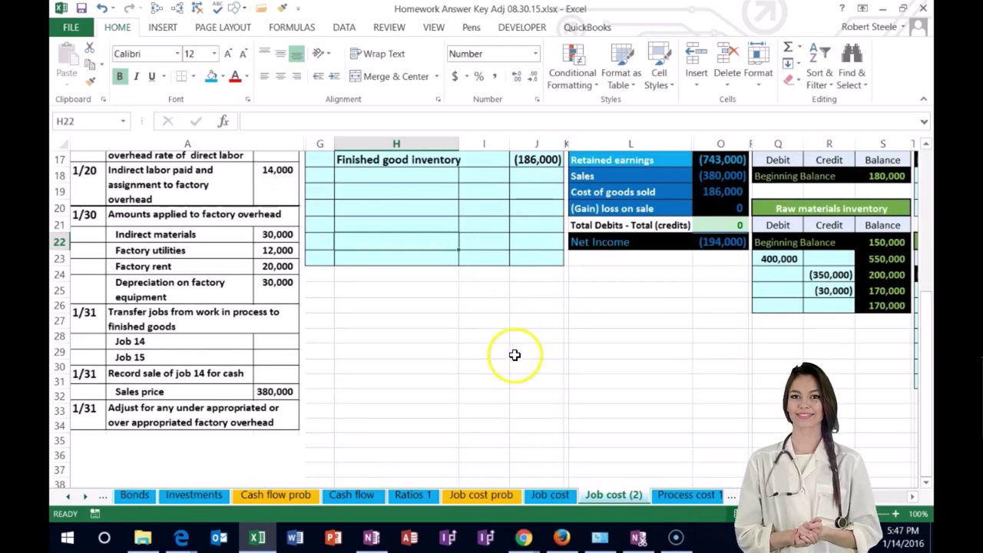
pyautogui.scroll(5, 520, 369)
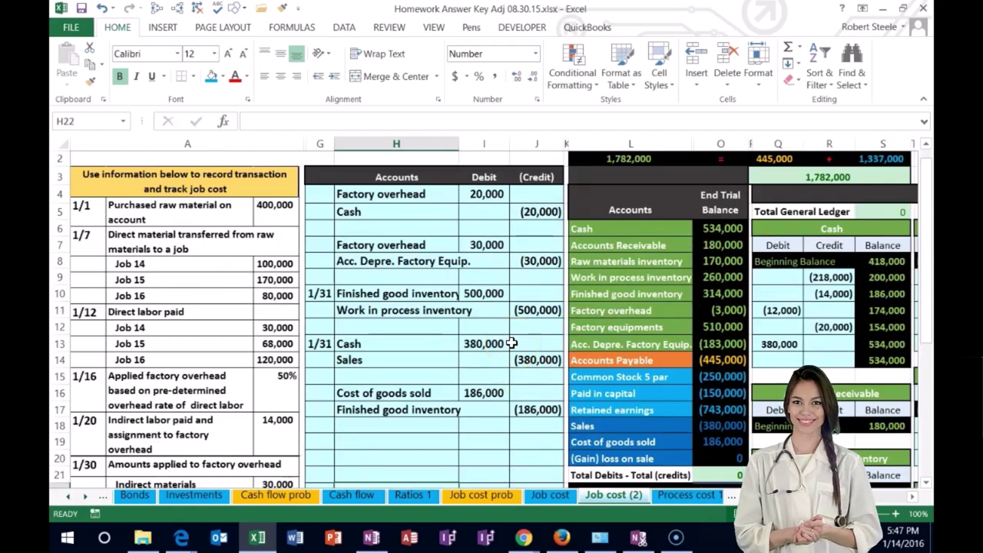
# Step: Examine the Factory overhead balance in the trial balance alongside the raw materials, work in process and finished good inventory accounts
pyautogui.moveTo(606, 310); pyautogui.dragTo(700, 310)
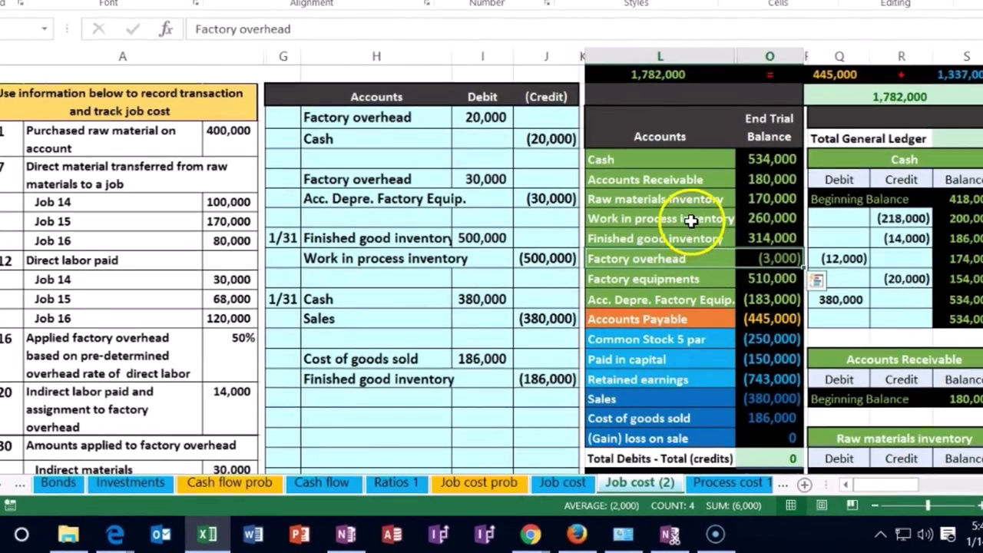
pyautogui.click(655, 277)
pyautogui.moveTo(691, 220); pyautogui.dragTo(694, 255)
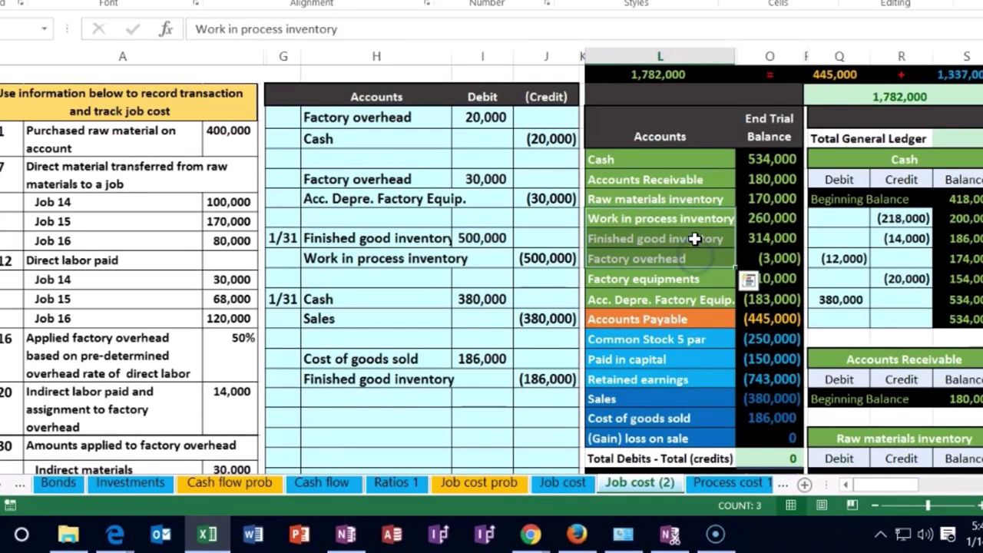
pyautogui.moveTo(691, 201); pyautogui.dragTo(684, 254)
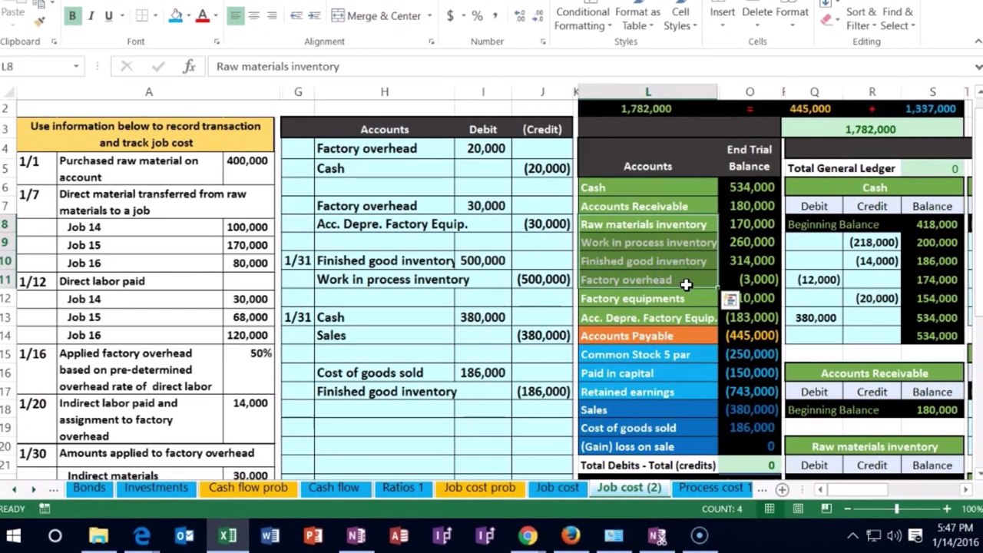
pyautogui.click(680, 270)
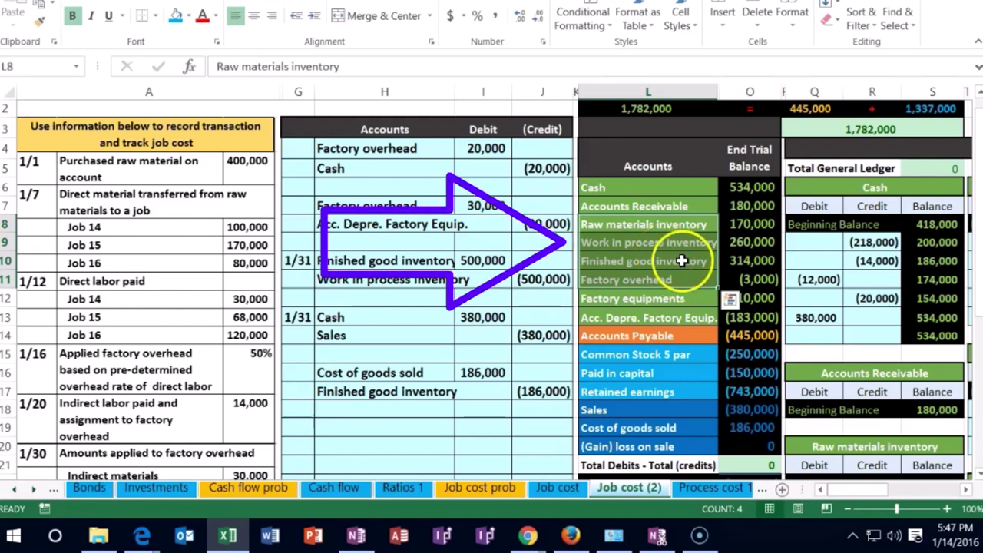
pyautogui.click(732, 279)
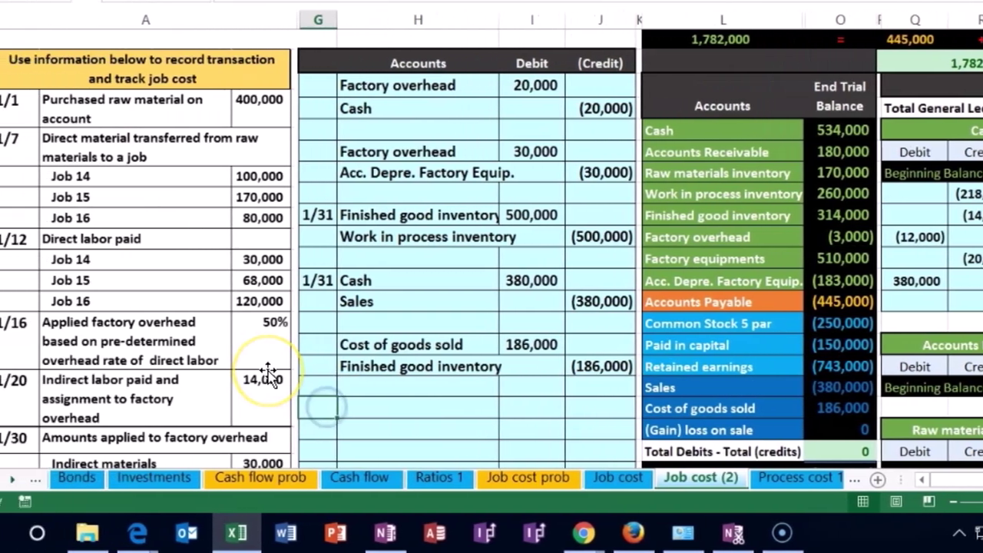
# Step: Start the overhead adjusting entry in row 19 with the date 1/31 and the Factory overhead account name copied from the trial balance as values
pyautogui.write('1/31')
pyautogui.press('Return')
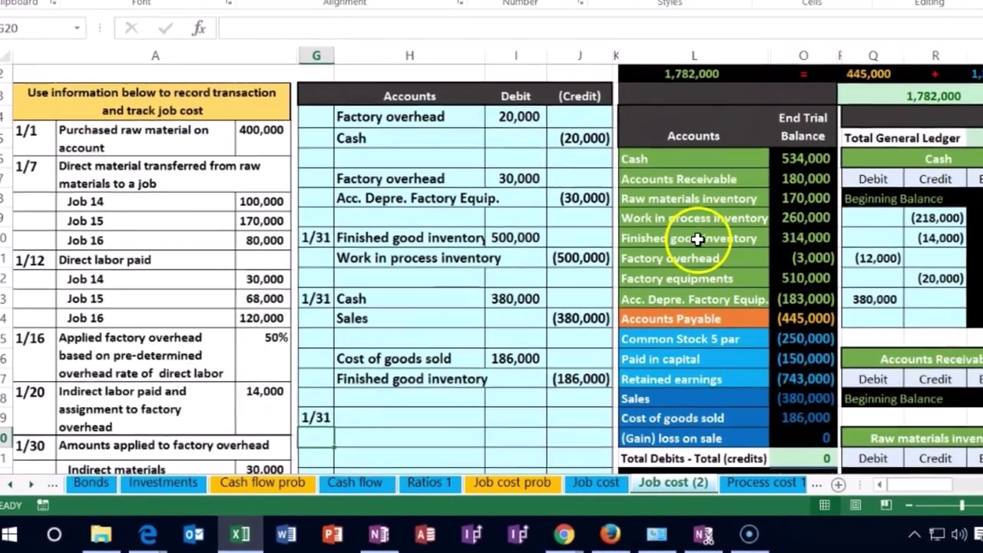
pyautogui.moveTo(710, 237); pyautogui.dragTo(851, 236)
pyautogui.moveTo(736, 280); pyautogui.dragTo(736, 280)
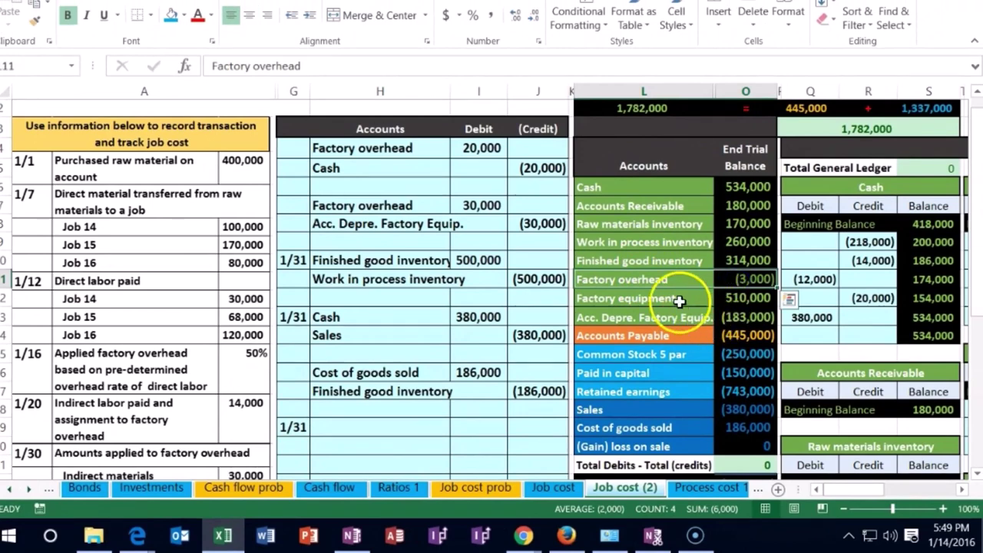
pyautogui.click(676, 276)
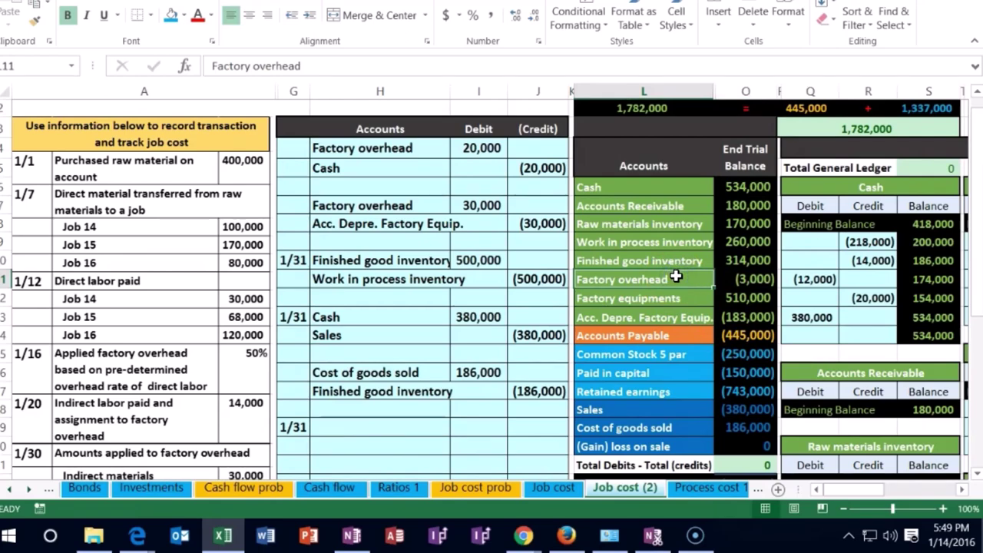
pyautogui.rightClick(676, 277)
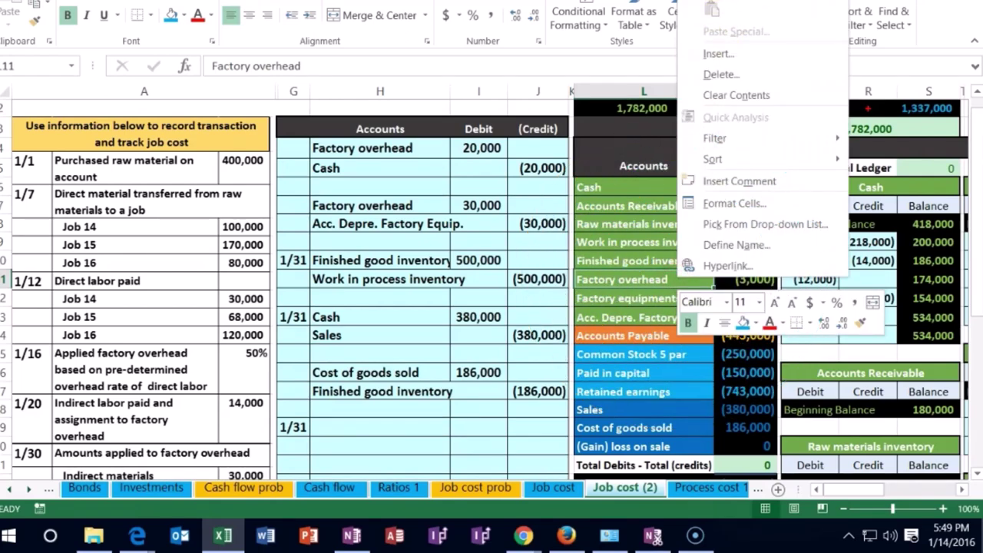
pyautogui.hotkey('ctrl', 'c')
pyautogui.click(352, 430)
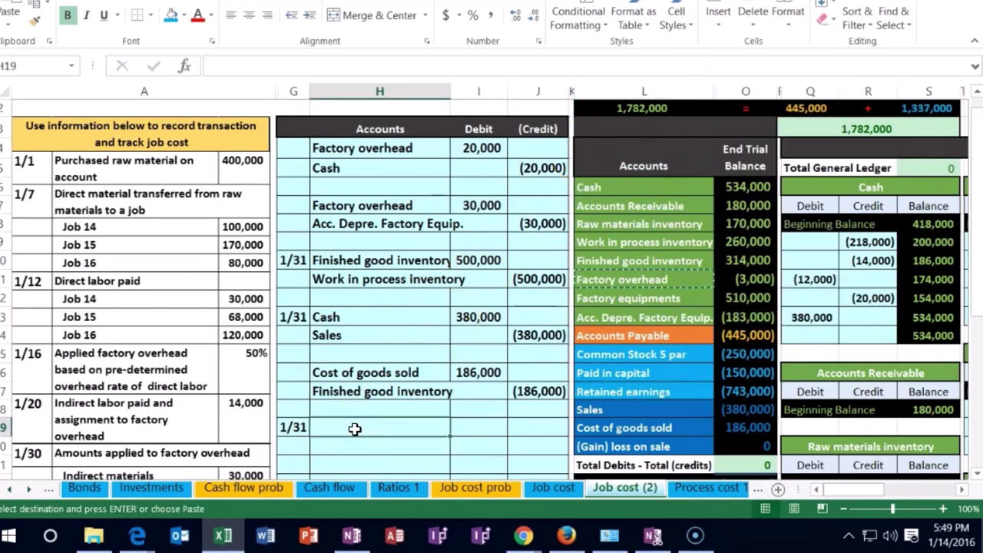
pyautogui.rightClick(355, 428)
pyautogui.click(420, 164)
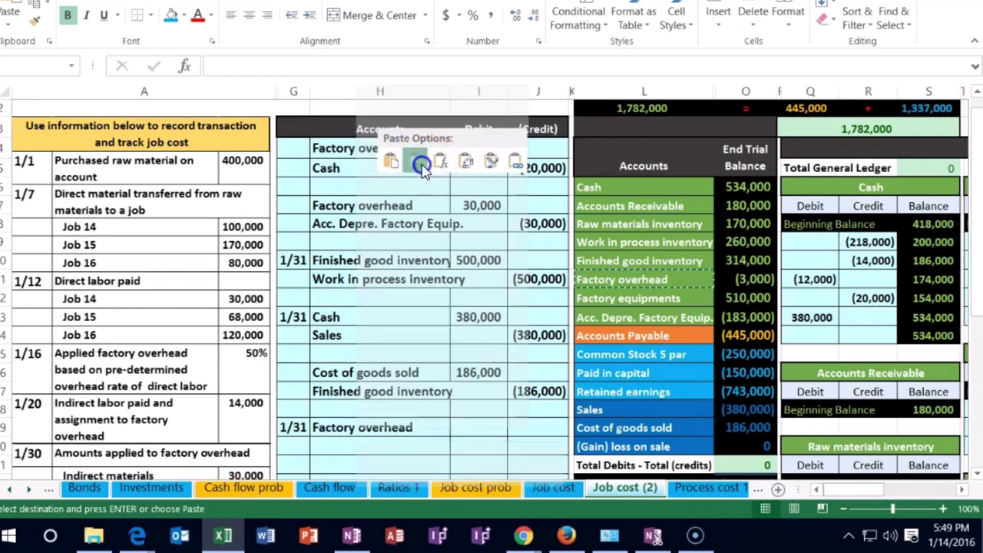
# Step: Enter the adjusting entry's amounts: a 3,000 debit in I19 and a -3000 credit in J20
pyautogui.click(459, 424)
pyautogui.write('3,00')
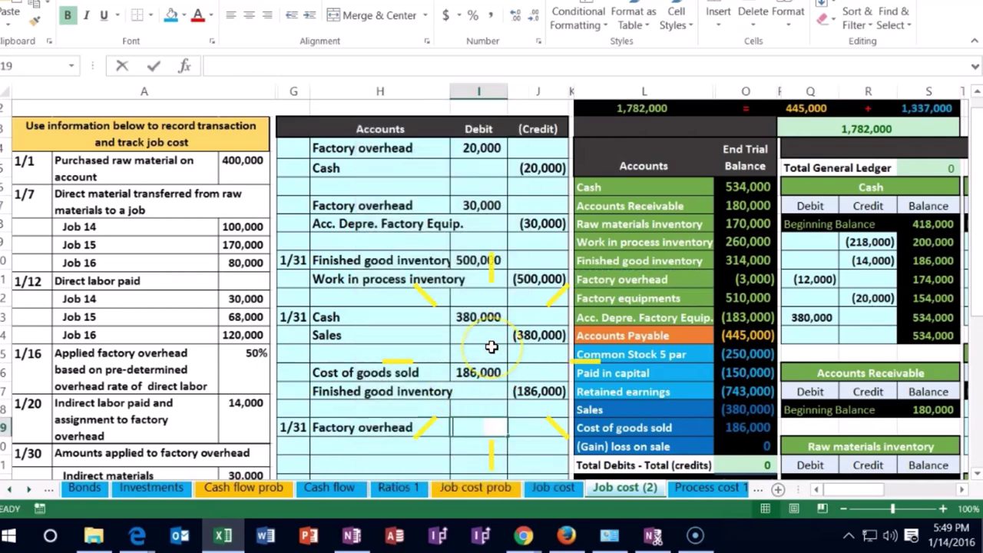
pyautogui.write('00')
pyautogui.press('Return')
pyautogui.press('Right')
pyautogui.write('-')
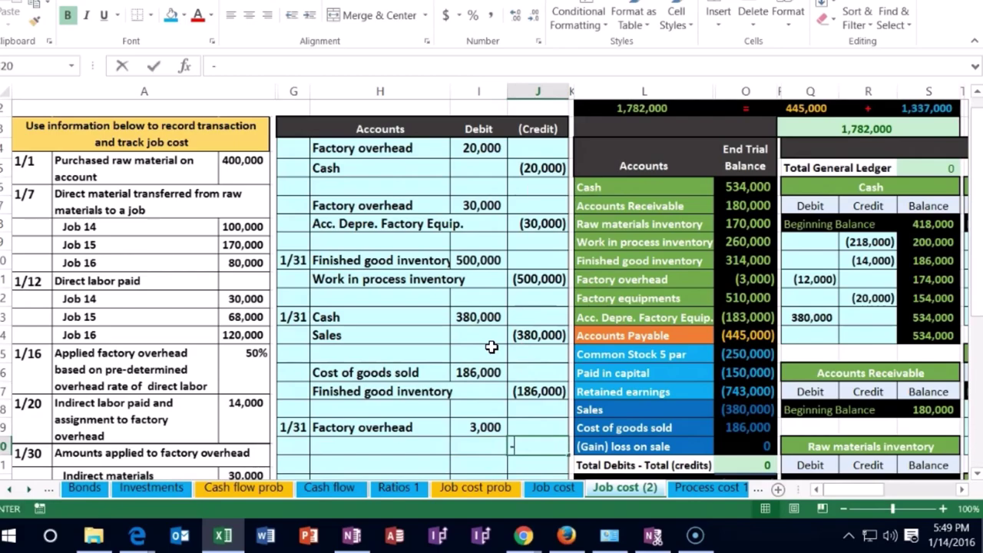
pyautogui.write('3000')
pyautogui.press('Return')
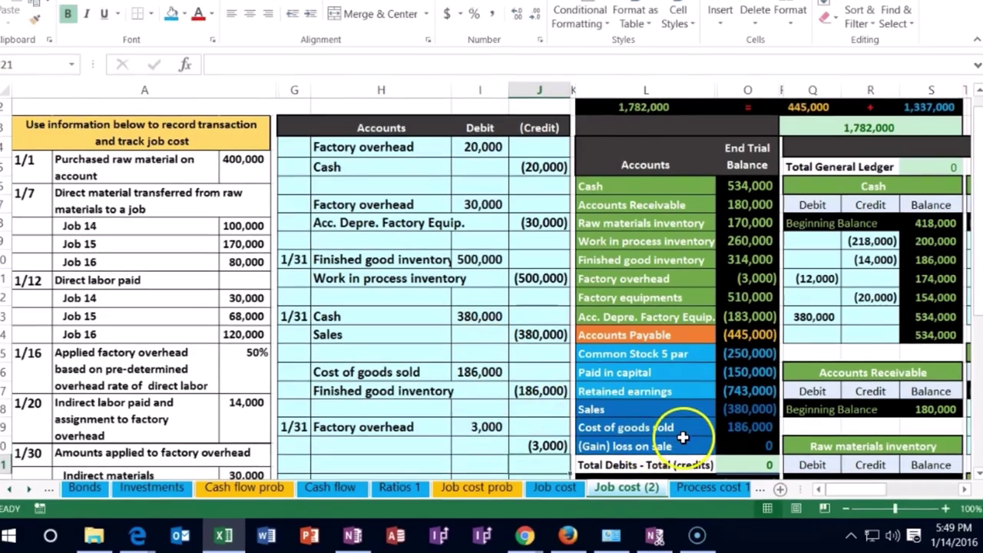
# Step: Copy the Cost of goods sold account name from the trial balance into H20 as the adjusting entry's credit account
pyautogui.click(687, 428)
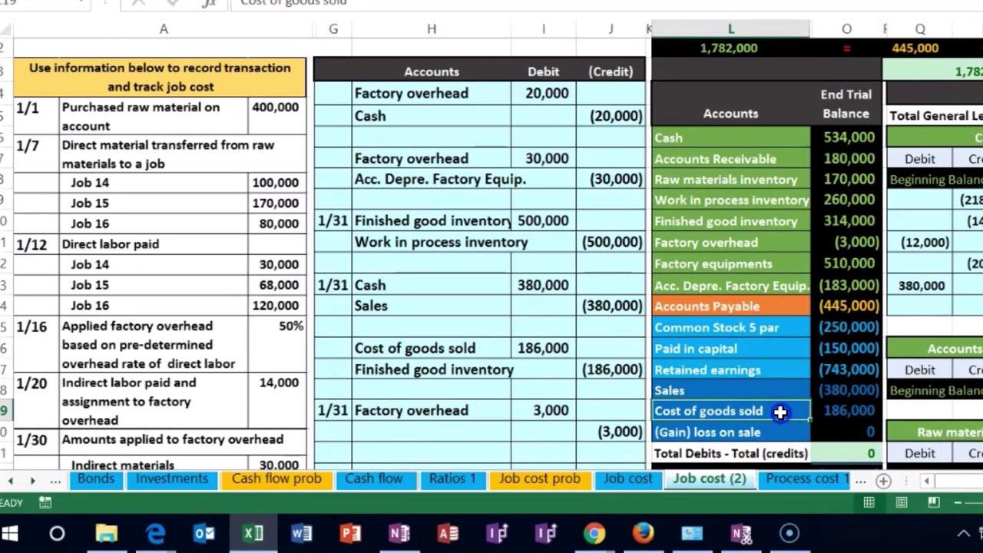
pyautogui.moveTo(780, 412); pyautogui.dragTo(819, 411)
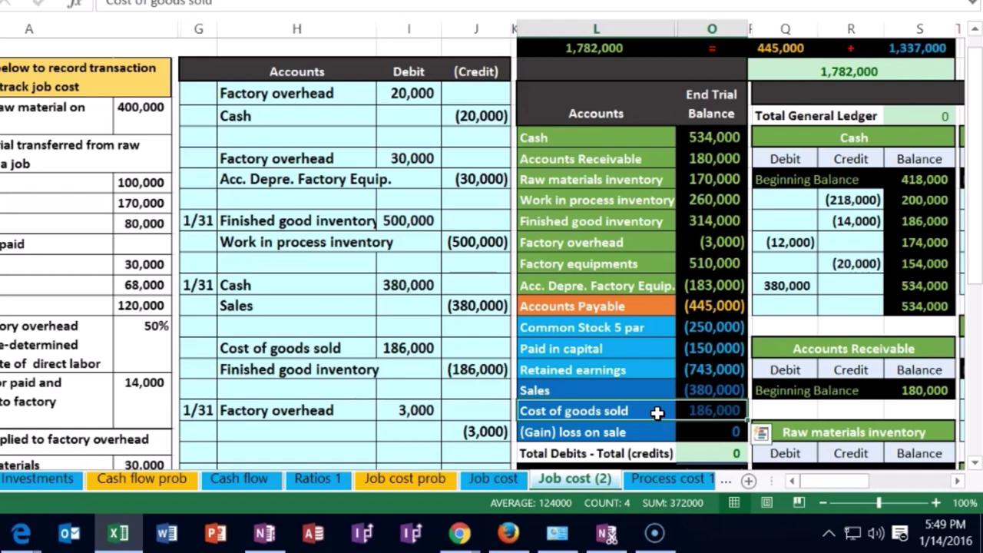
pyautogui.click(655, 412)
pyautogui.rightClick(657, 414)
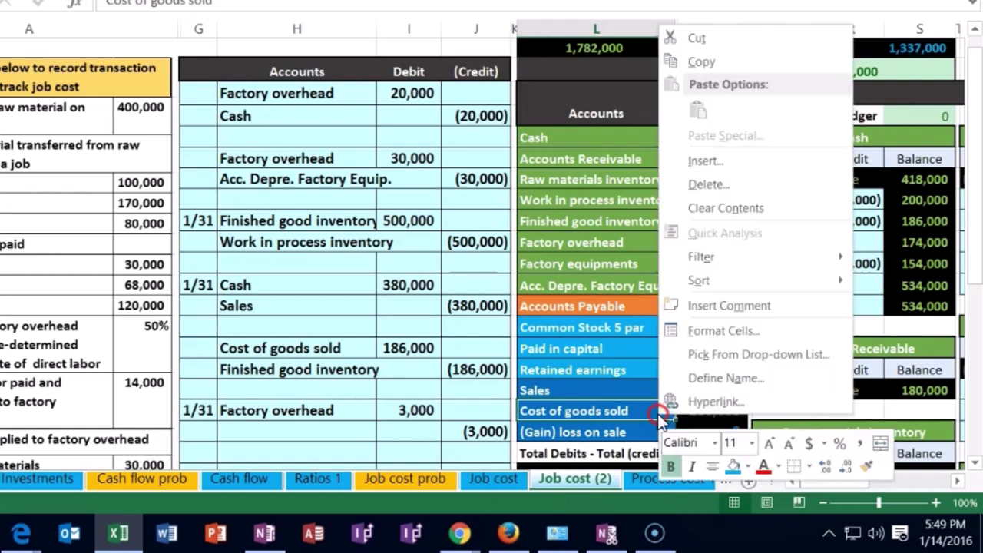
pyautogui.click(699, 61)
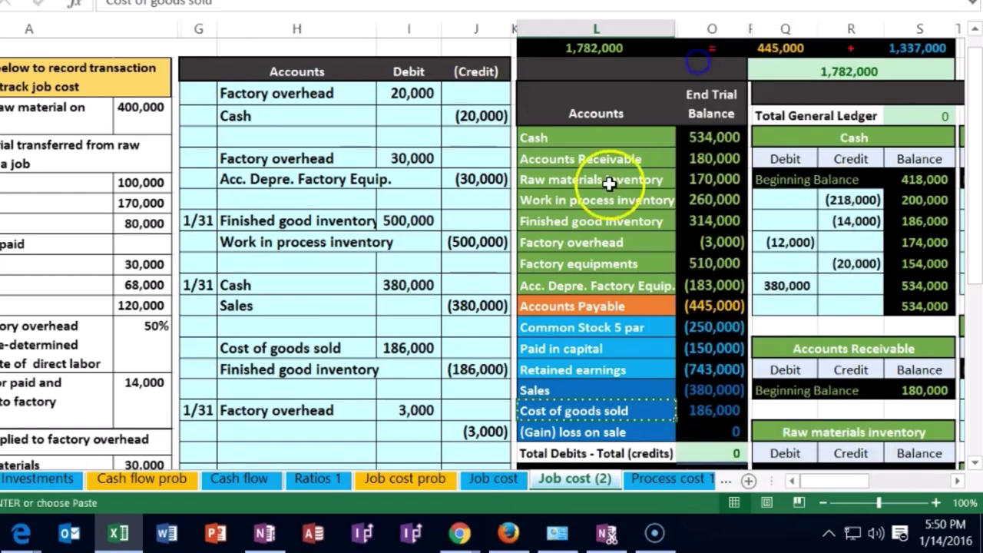
pyautogui.click(284, 430)
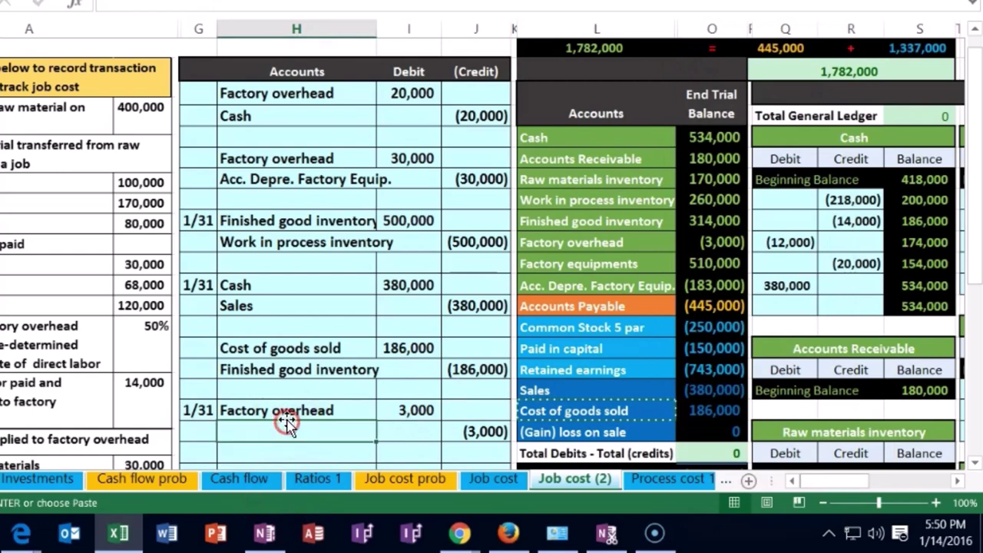
pyautogui.rightClick(308, 430)
pyautogui.click(374, 125)
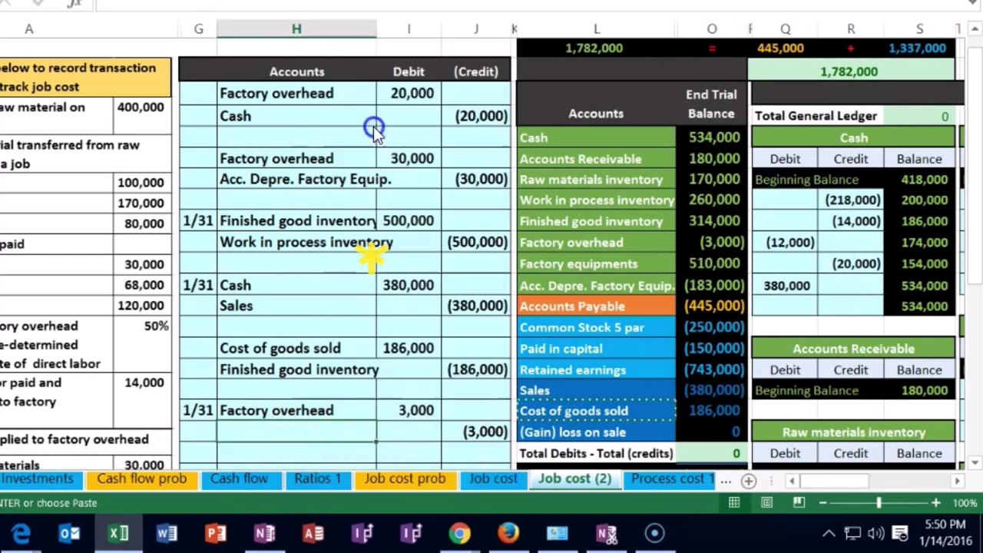
# Step: Post the adjusting entry's 3,000 overhead amount to the Factory overhead ledger by linking credit cell V31 with =I19
pyautogui.click(823, 503)
pyautogui.click(824, 502)
pyautogui.click(956, 481)
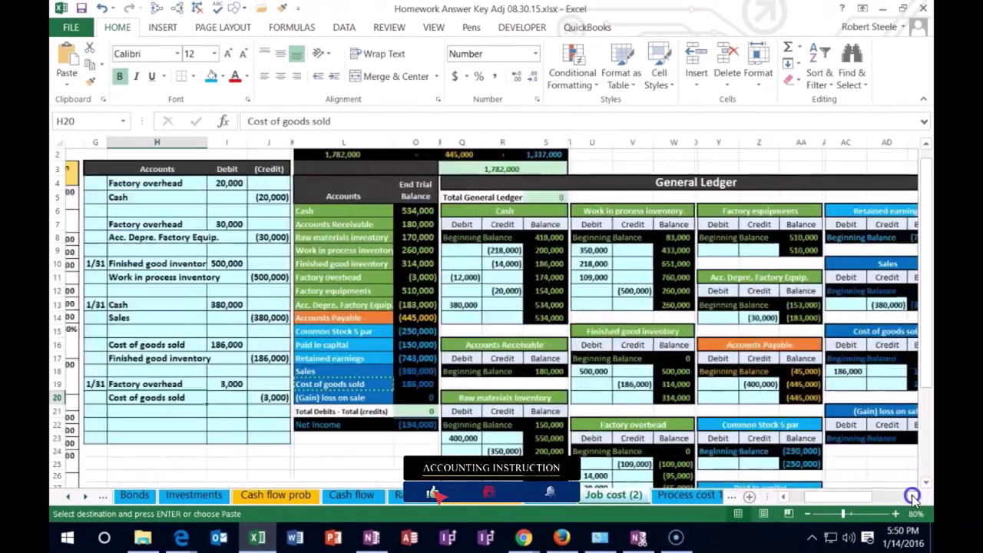
pyautogui.moveTo(165, 384); pyautogui.dragTo(206, 381)
pyautogui.hotkey('ctrl', 'z')
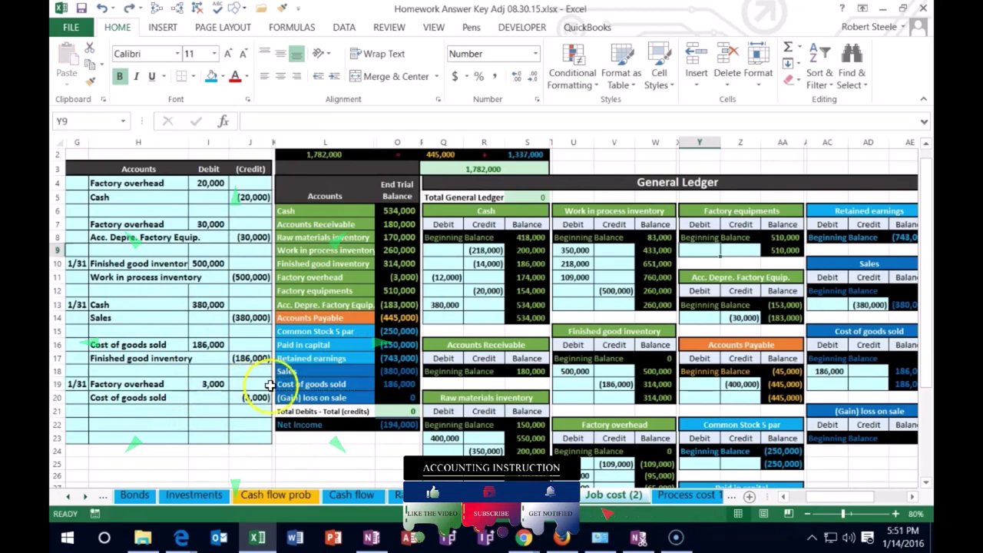
pyautogui.click(576, 424)
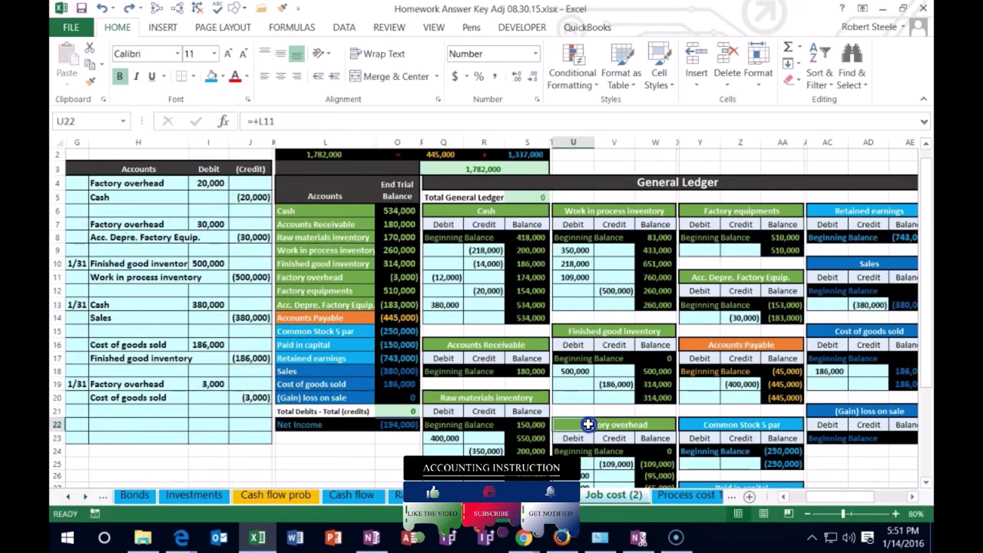
pyautogui.scroll(-2, 588, 424)
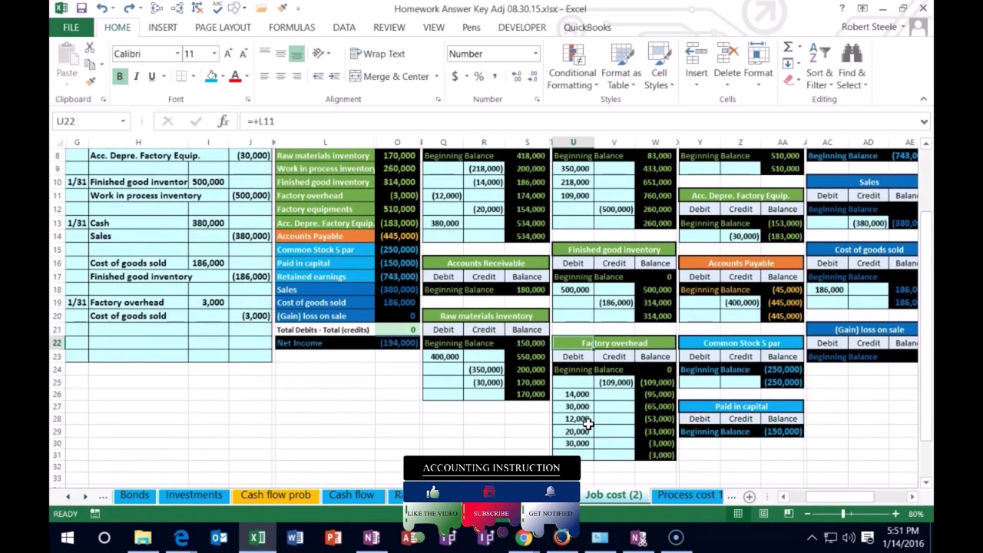
pyautogui.click(610, 455)
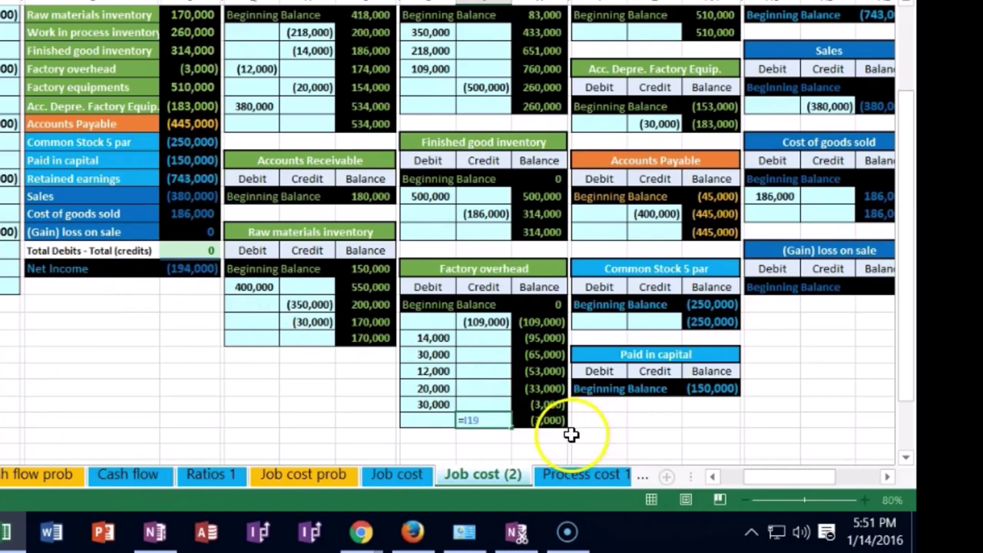
pyautogui.press('Return')
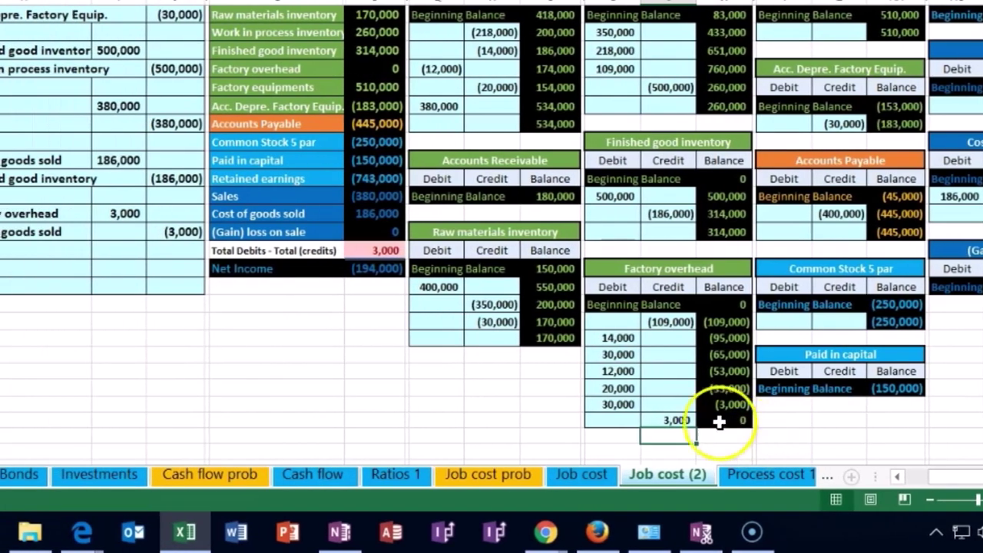
# Step: Post the adjusting entry's credit to the Cost of goods sold ledger with =J20 in AD19 and check the trial balance's Net Income
pyautogui.scroll(2, 659, 407)
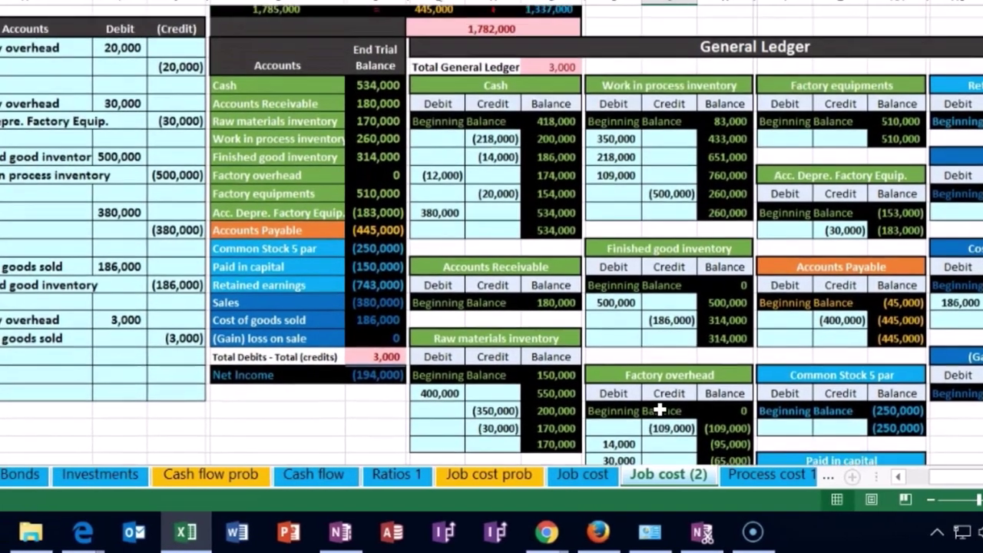
pyautogui.moveTo(25, 340); pyautogui.dragTo(151, 339)
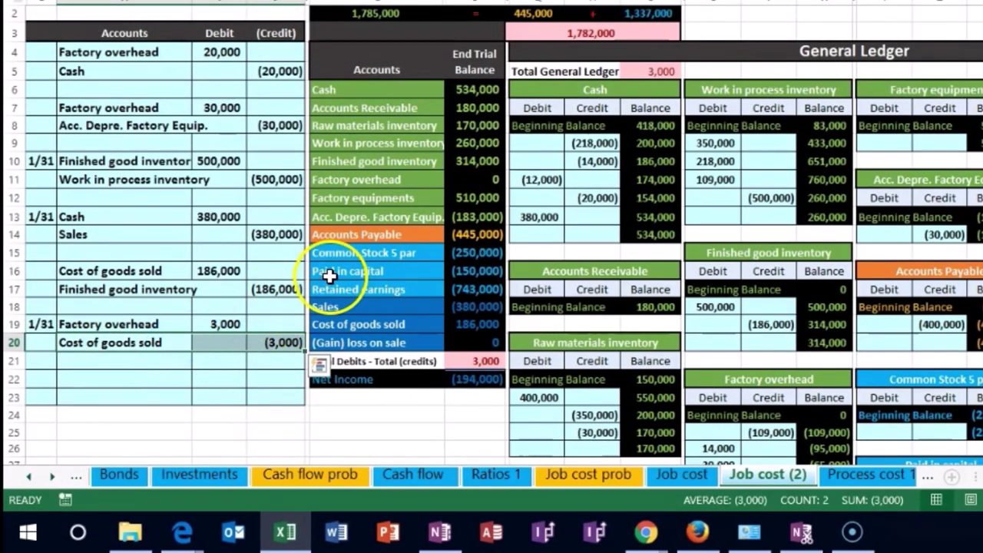
pyautogui.click(346, 325)
pyautogui.moveTo(346, 325); pyautogui.dragTo(454, 322)
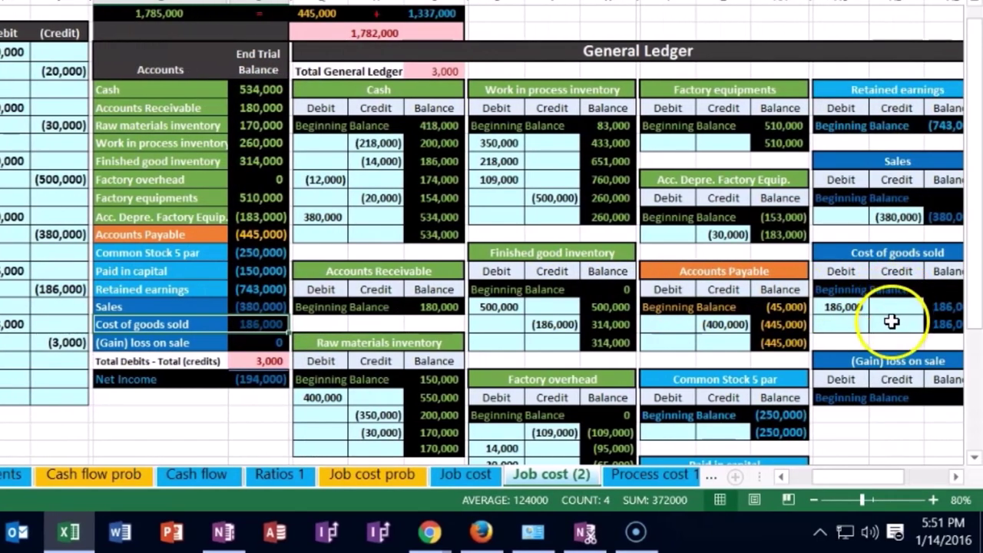
pyautogui.click(891, 321)
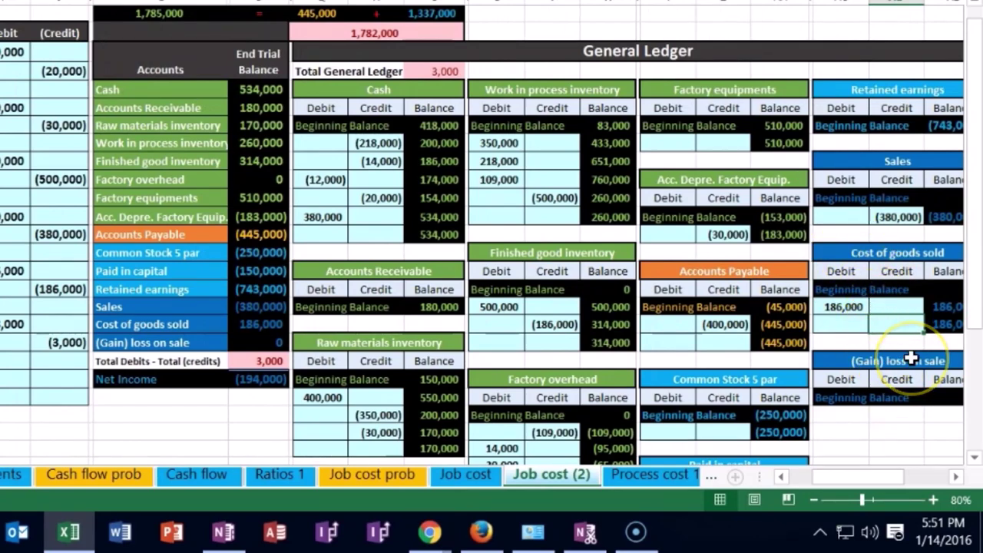
pyautogui.write('=')
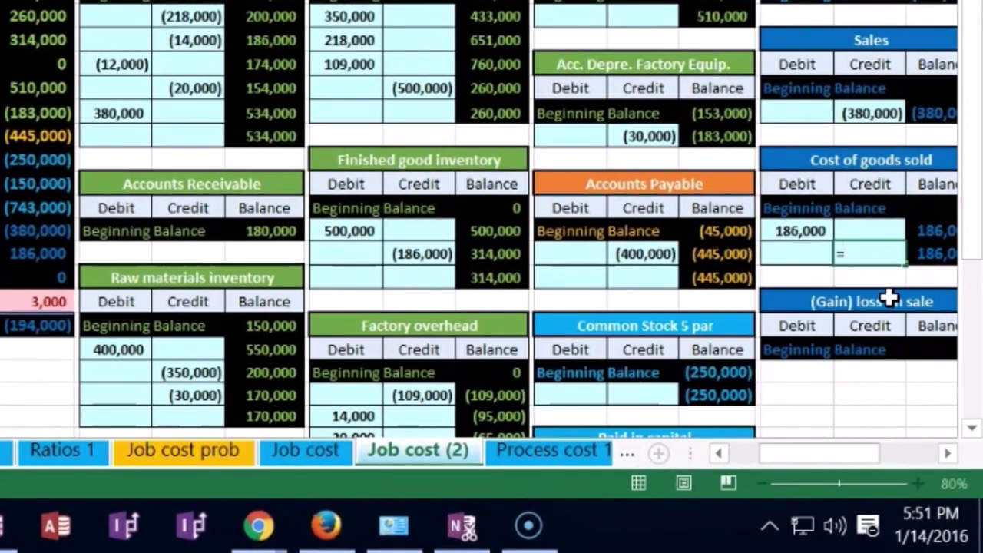
pyautogui.click(395, 417)
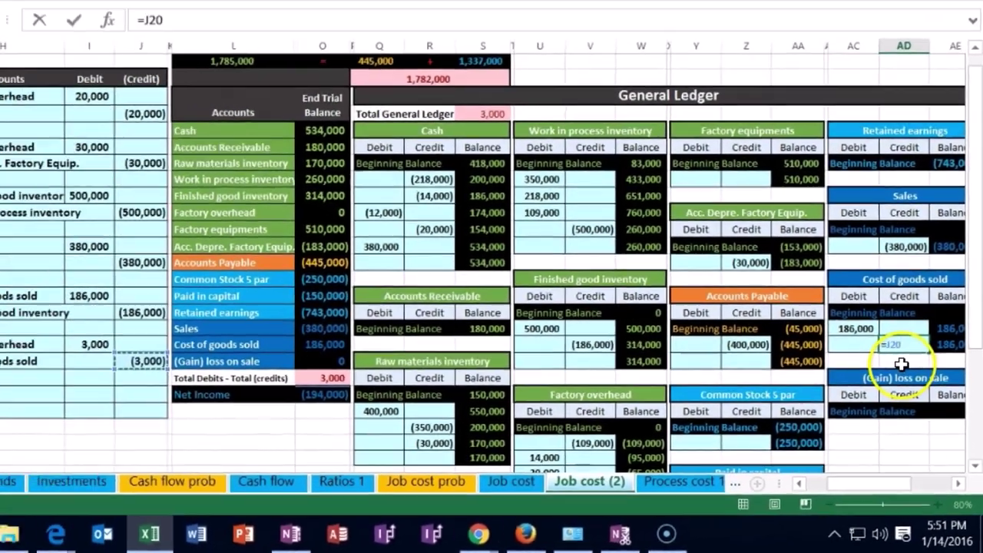
pyautogui.press('Return')
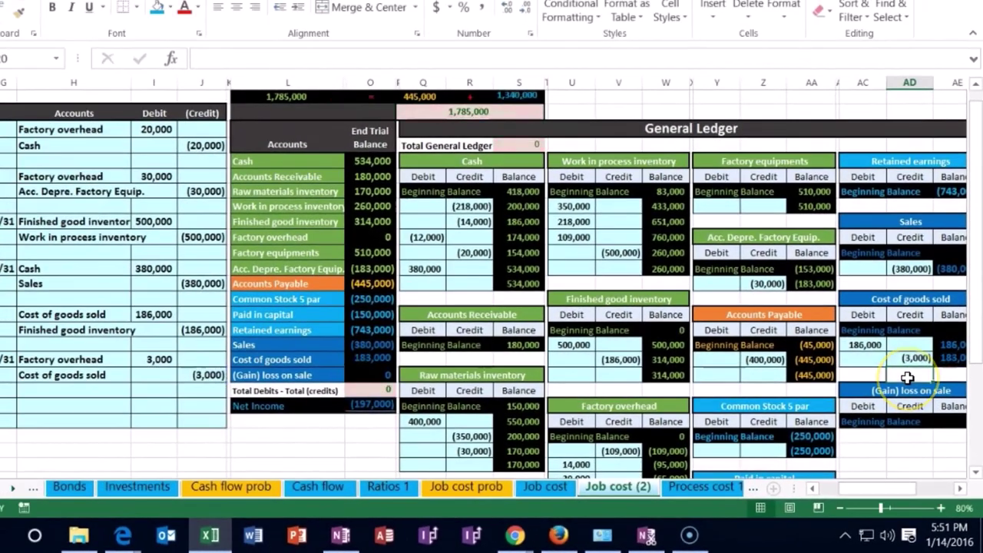
pyautogui.click(368, 407)
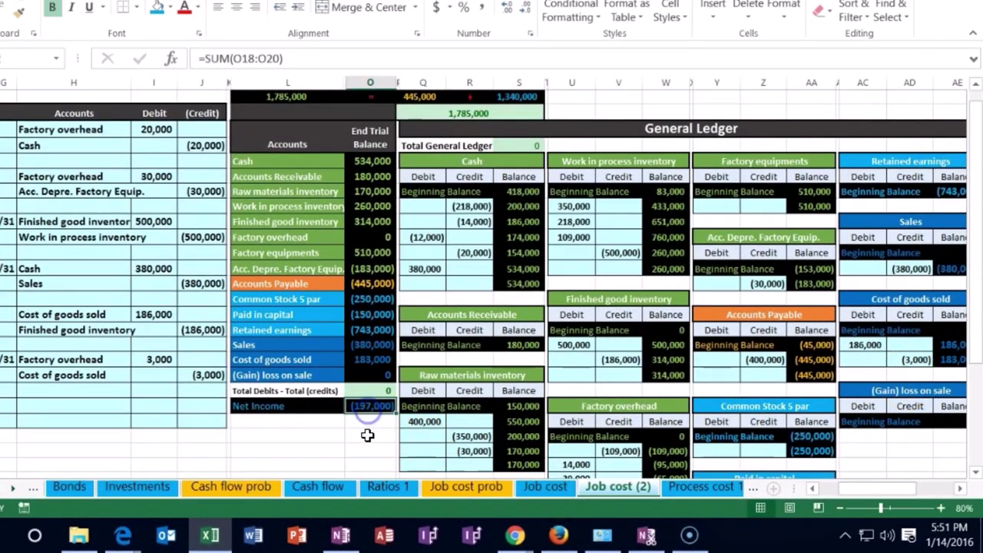